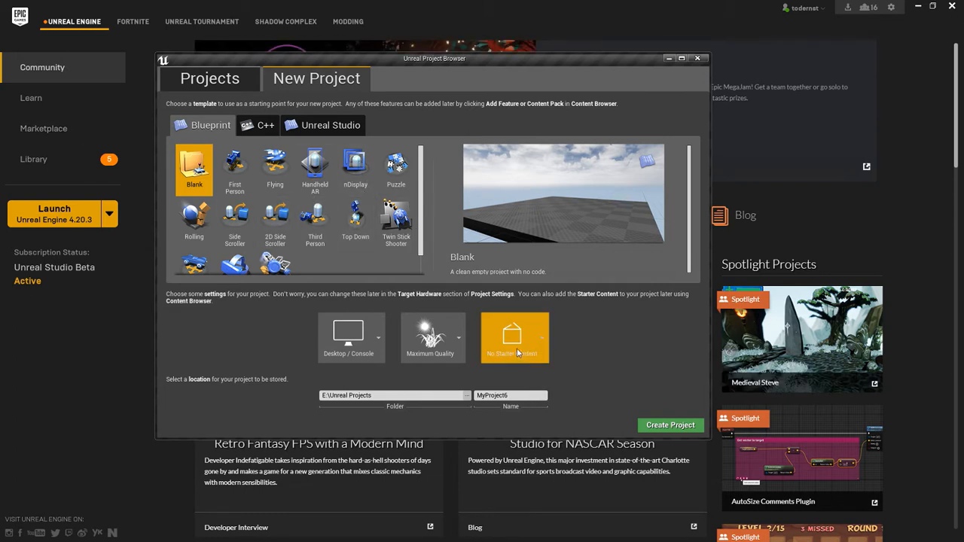
# Create the blank Blueprint project without starter content under the name ParticleDemo and maximize its editor window.
pyautogui.click(515, 395)
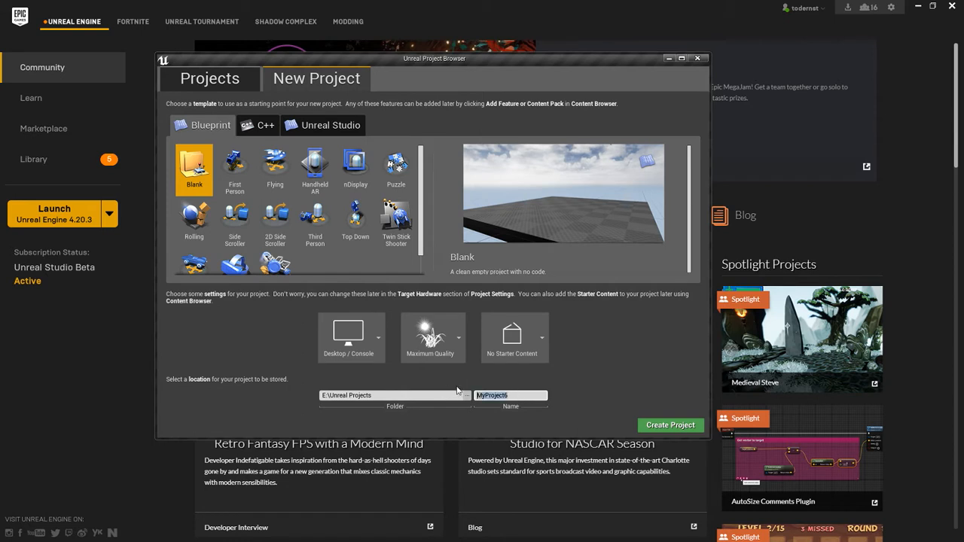
pyautogui.write('ParticleDemo')
pyautogui.click(670, 425)
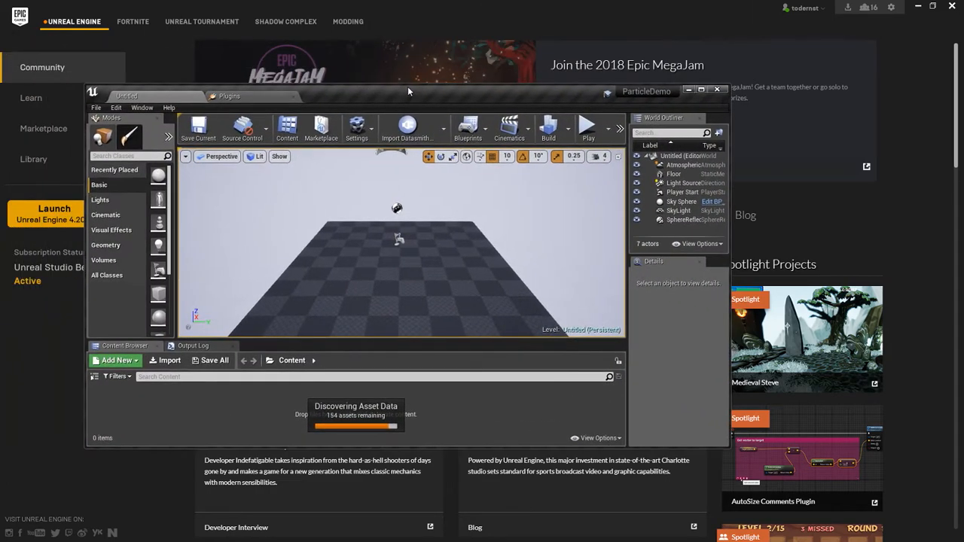
pyautogui.click(701, 91)
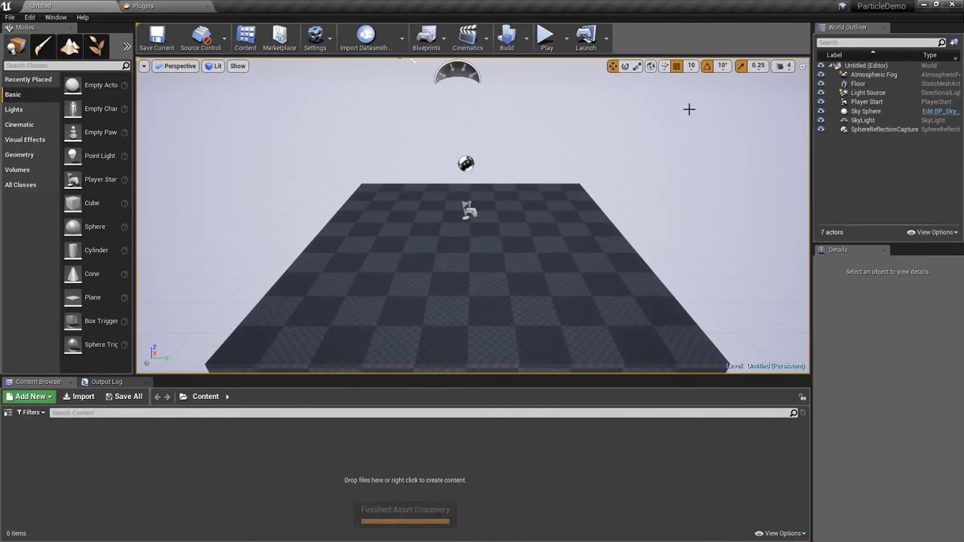
# Create a new empty level and save it in the Content folder as ParticleLevel.
pyautogui.click(10, 17)
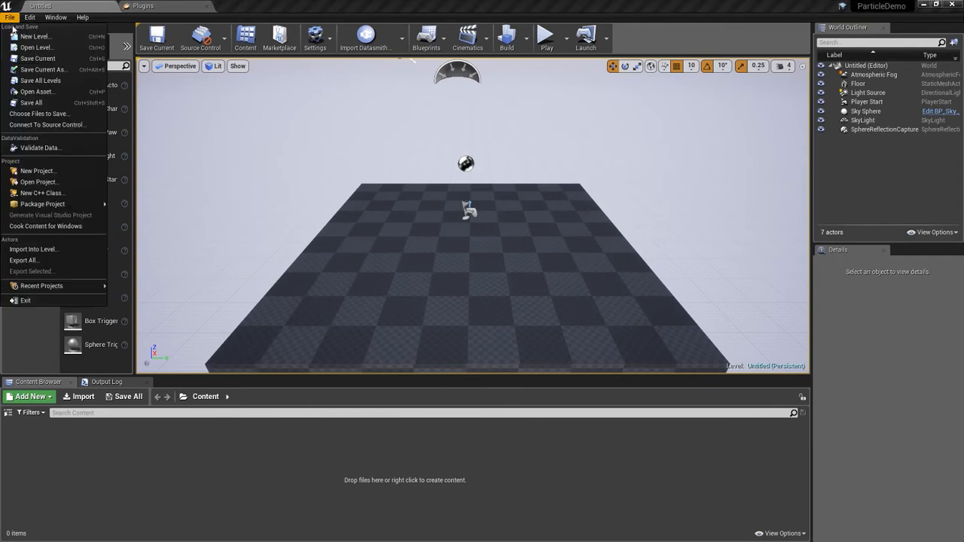
pyautogui.click(30, 34)
pyautogui.click(575, 231)
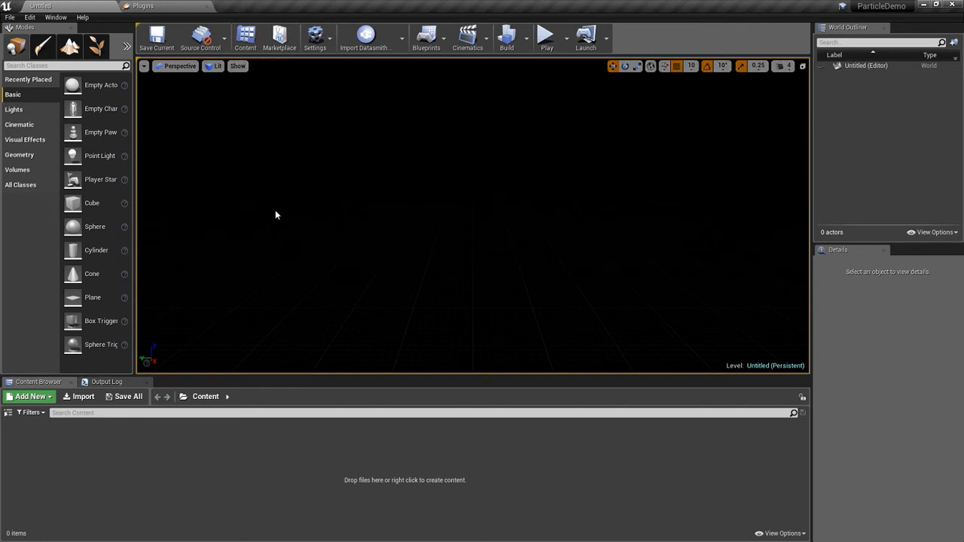
pyautogui.click(156, 36)
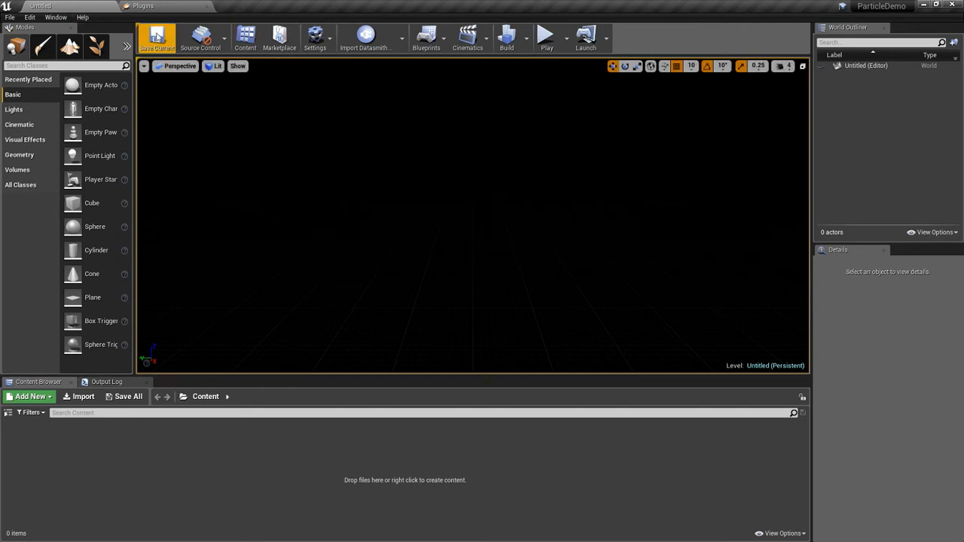
pyautogui.write('P')
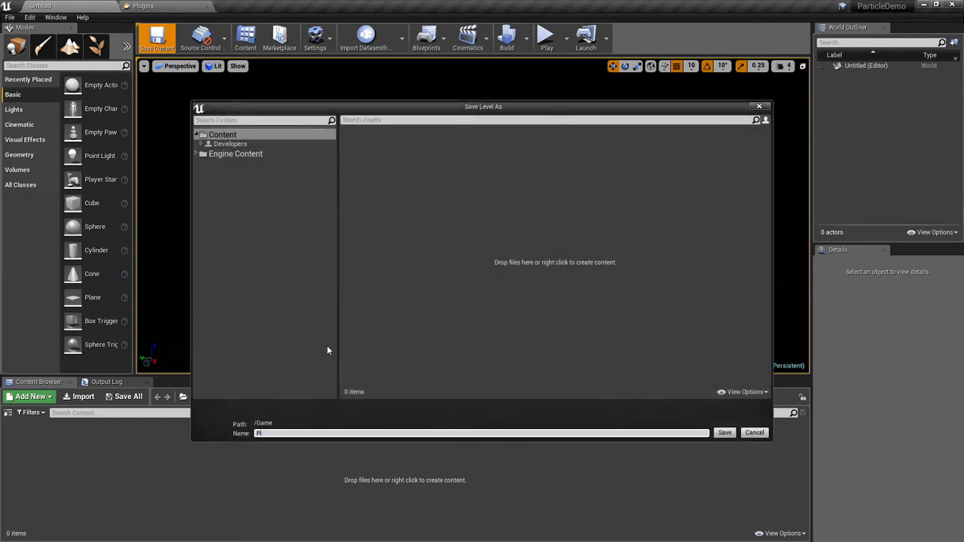
pyautogui.write('articleLevel')
pyautogui.press('Return')
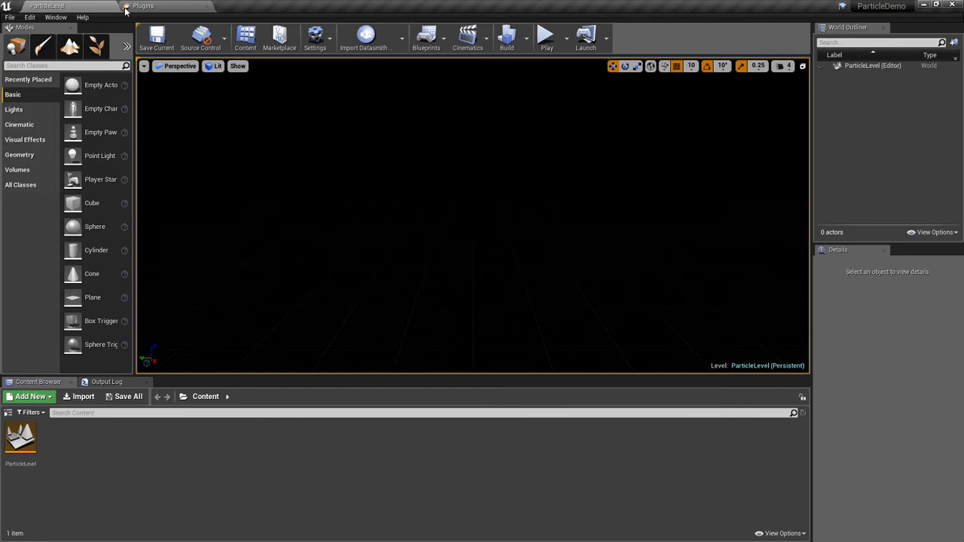
# Enable the Niagara and Niagara Extras plugins from the built-in FX category and restart the editor.
pyautogui.click(29, 16)
pyautogui.click(114, 171)
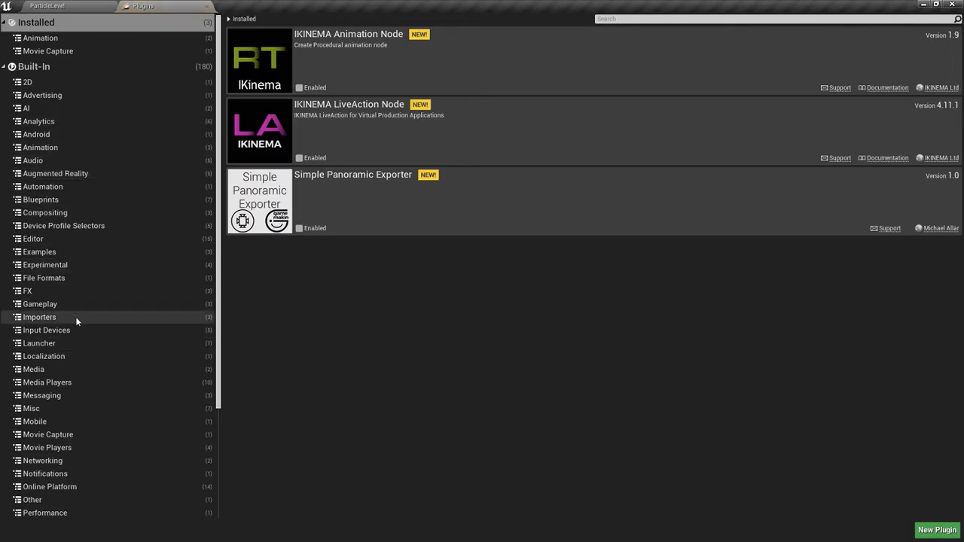
pyautogui.click(76, 293)
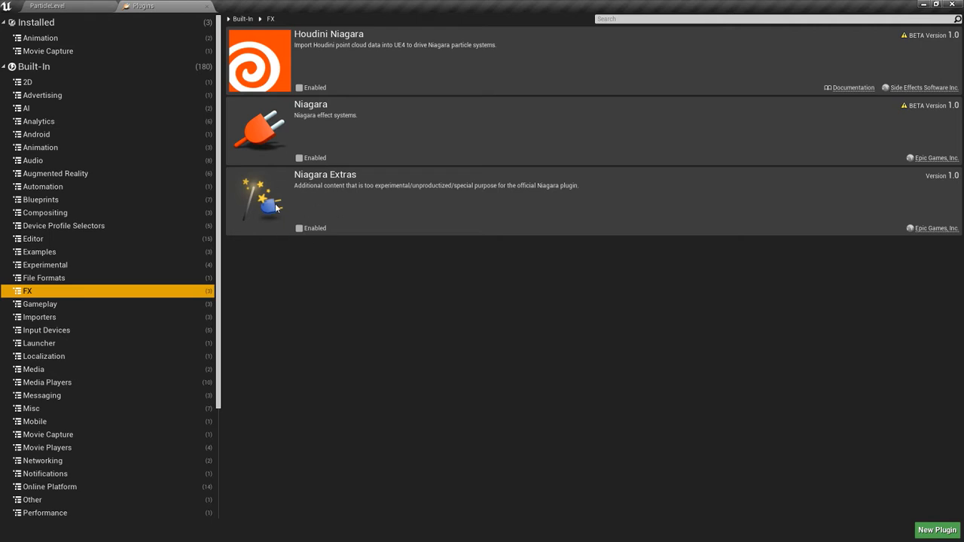
pyautogui.click(299, 158)
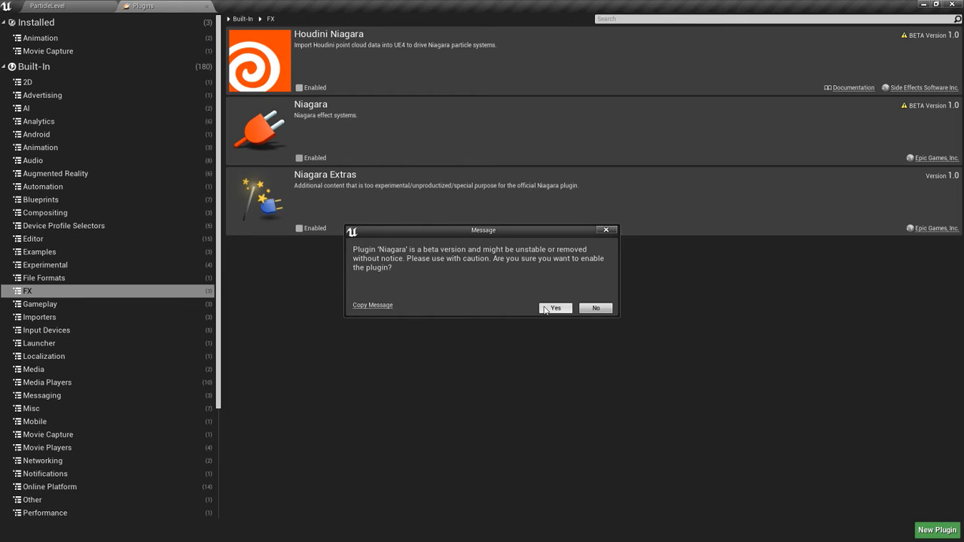
pyautogui.click(554, 308)
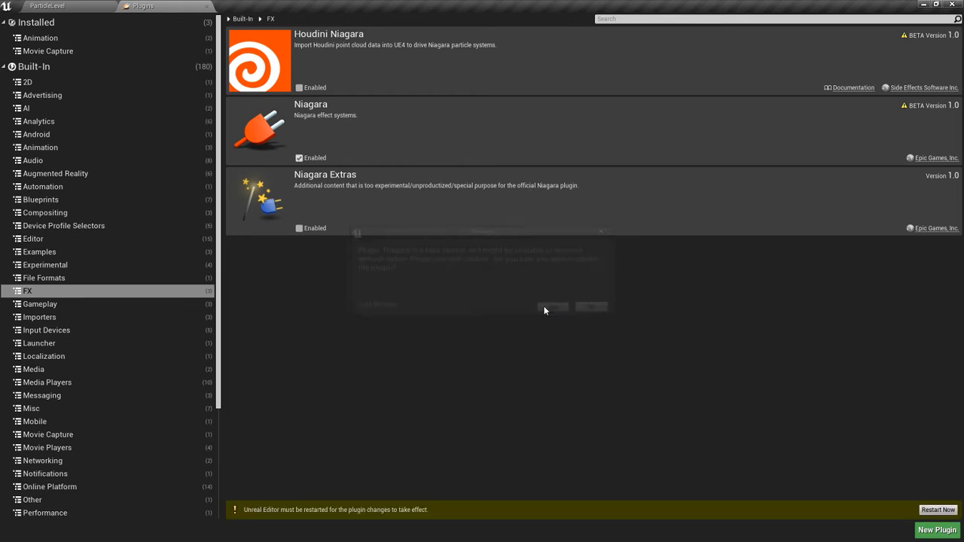
pyautogui.click(305, 231)
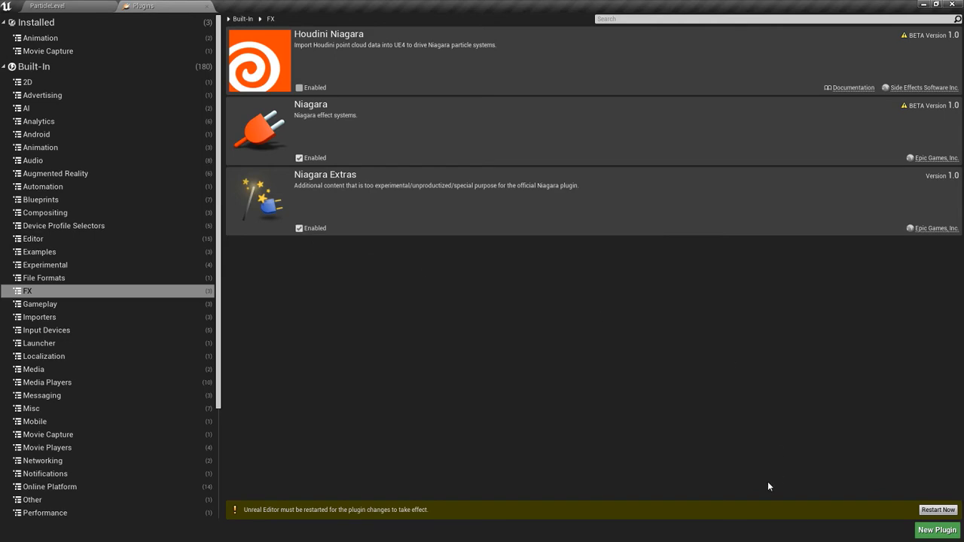
pyautogui.click(938, 510)
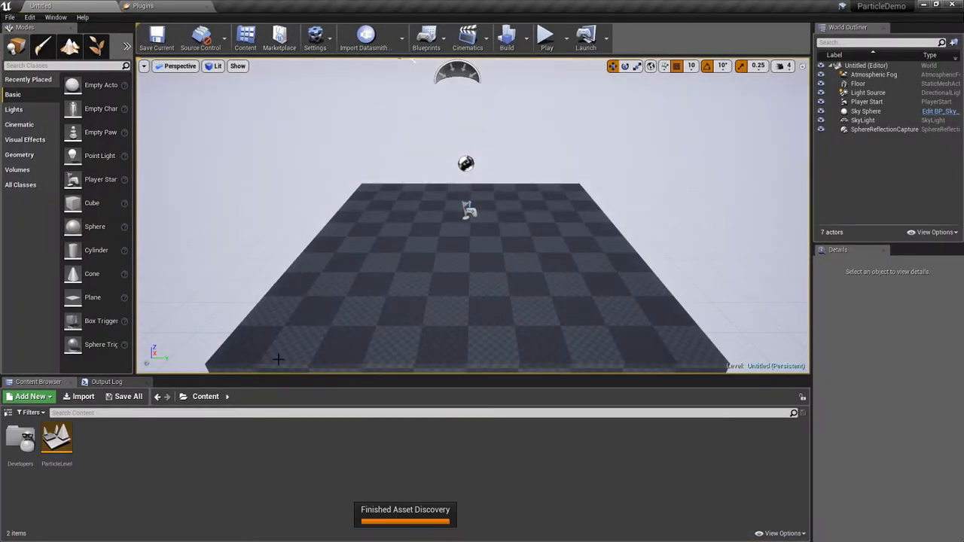
# Reopen the ParticleLevel level and close the leftover Plugins window.
pyautogui.doubleClick(57, 440)
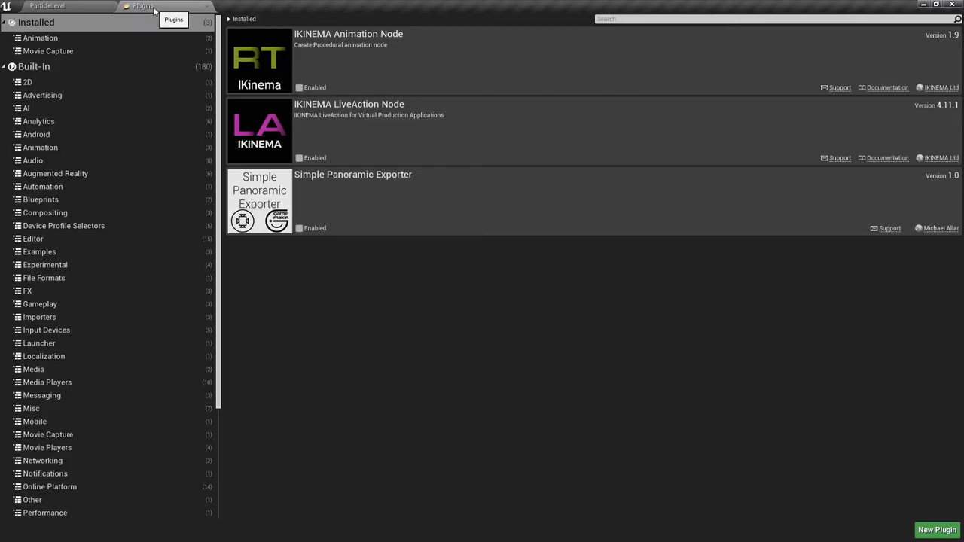
pyautogui.click(153, 7)
pyautogui.click(207, 7)
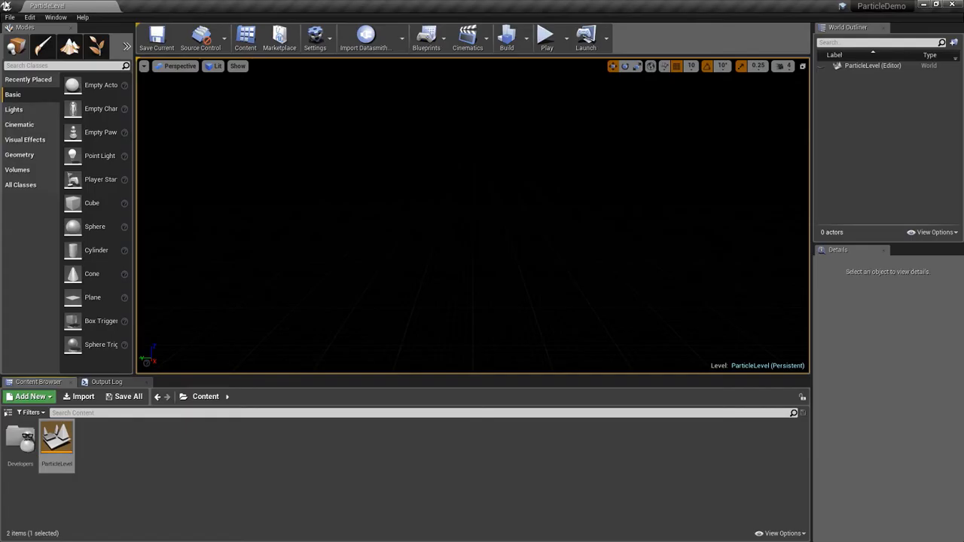
# Create a new folder named FX in the project's Content folder.
pyautogui.rightClick(169, 466)
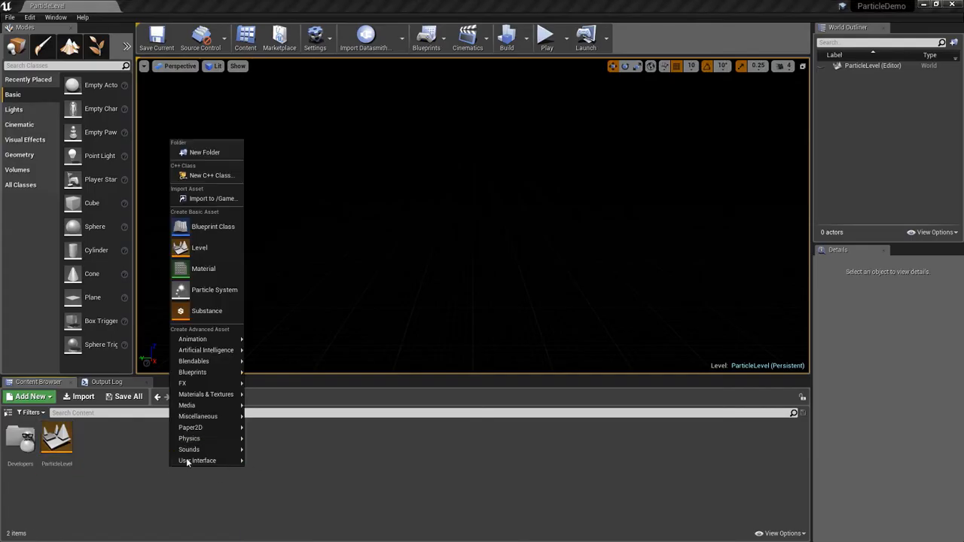
pyautogui.click(215, 153)
pyautogui.write('FX')
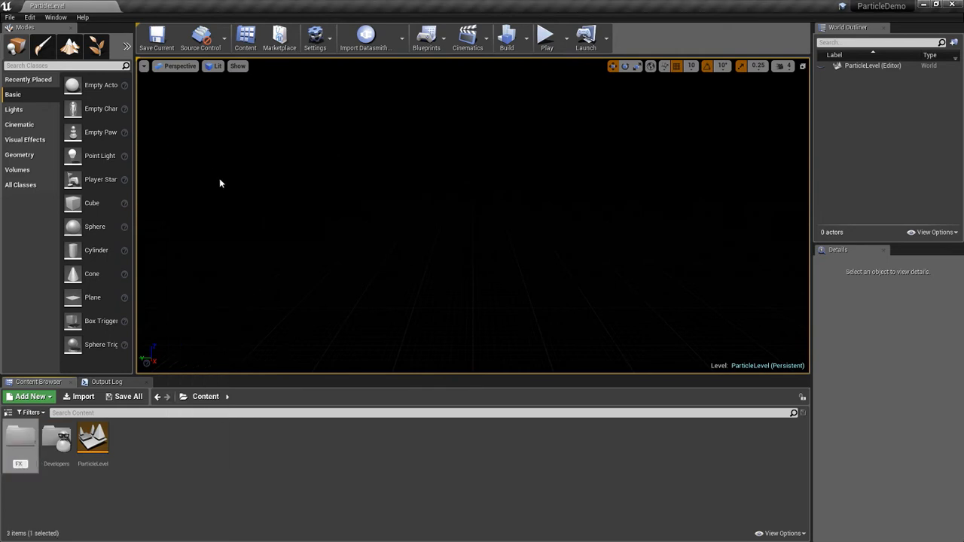
pyautogui.press('Return')
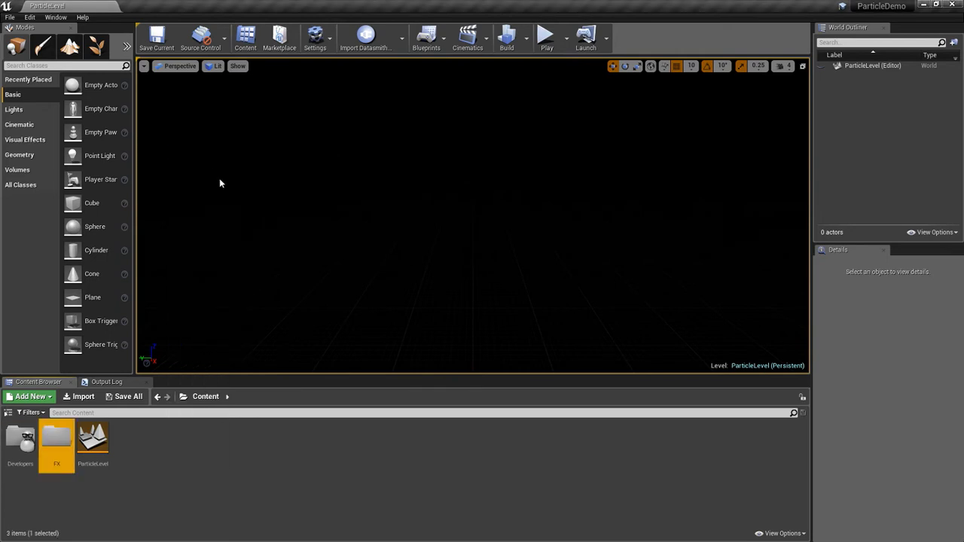
# Create a Niagara Emitter asset named NS_Emitter inside the FX folder.
pyautogui.doubleClick(61, 443)
pyautogui.rightClick(109, 486)
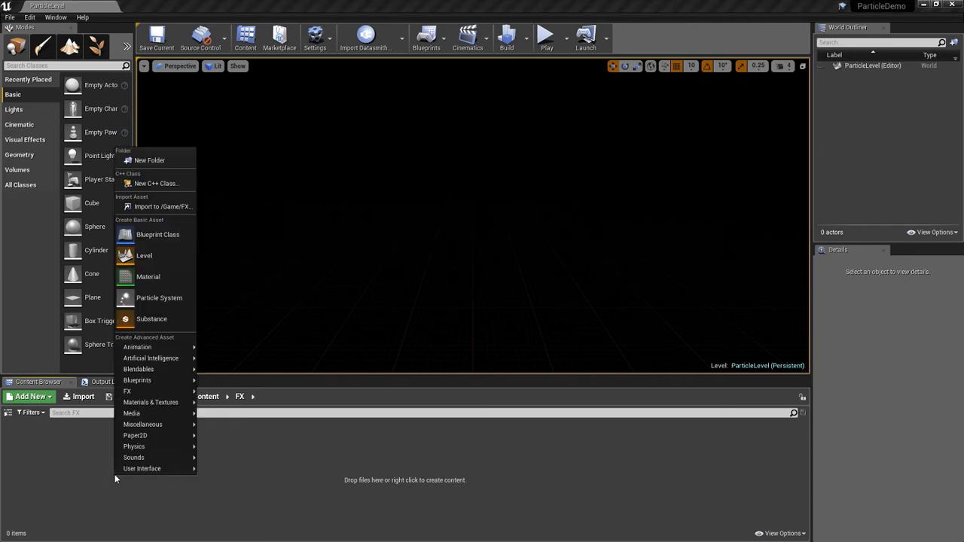
pyautogui.moveTo(159, 392)
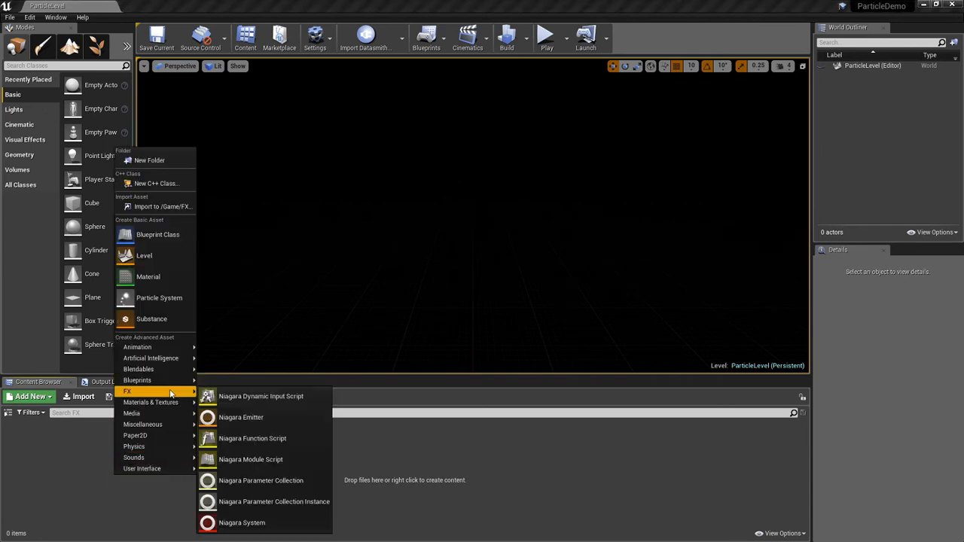
pyautogui.click(239, 418)
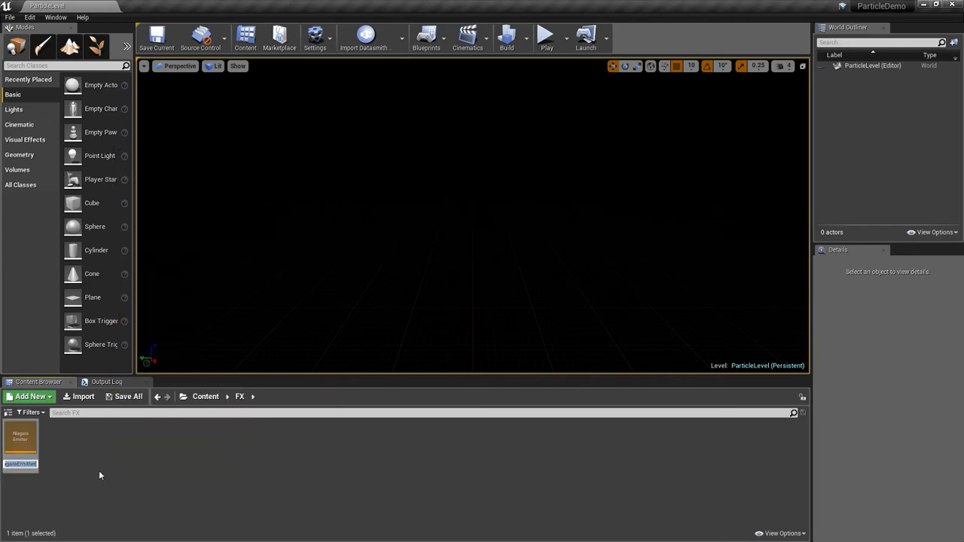
pyautogui.write('NS_Emitter')
pyautogui.press('Return')
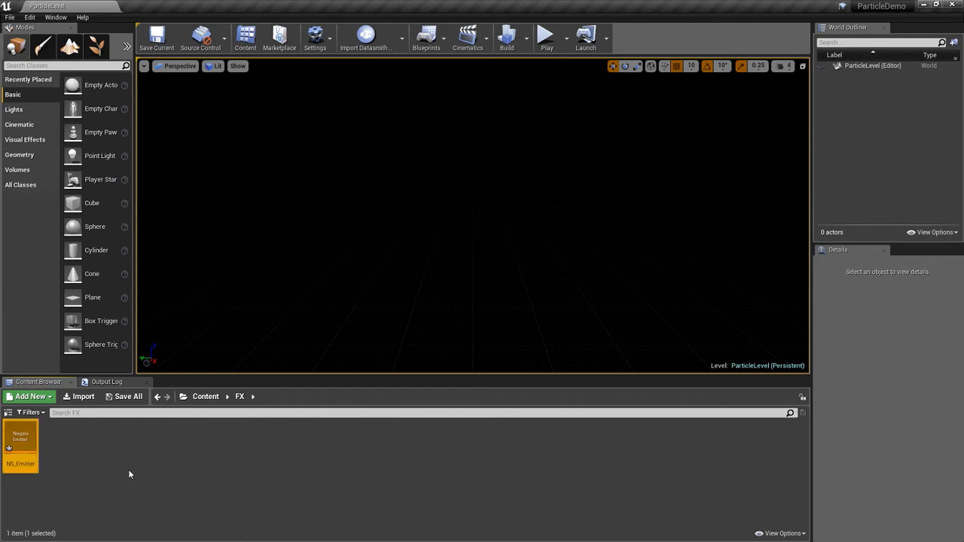
# Create a Niagara System asset named NS_System in the FX folder.
pyautogui.rightClick(128, 469)
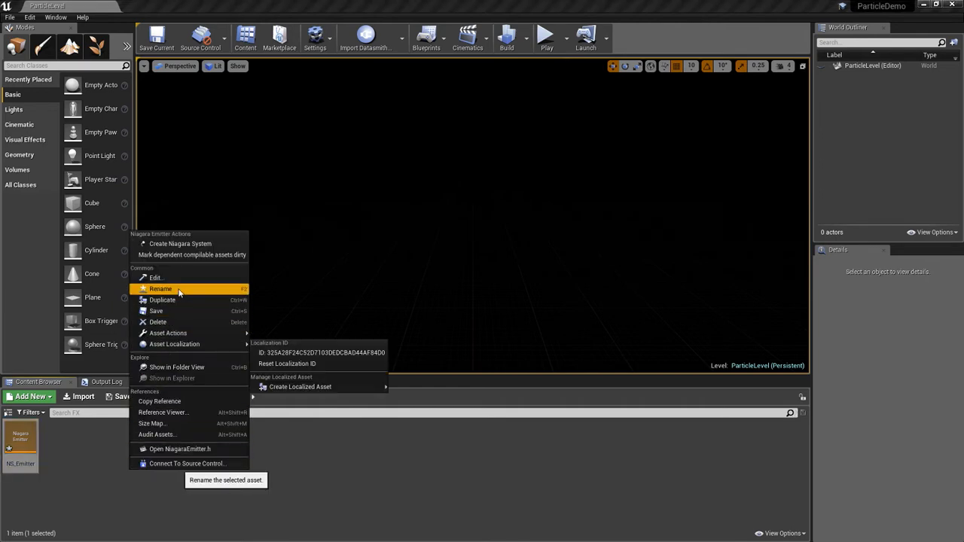
pyautogui.click(125, 529)
pyautogui.rightClick(99, 451)
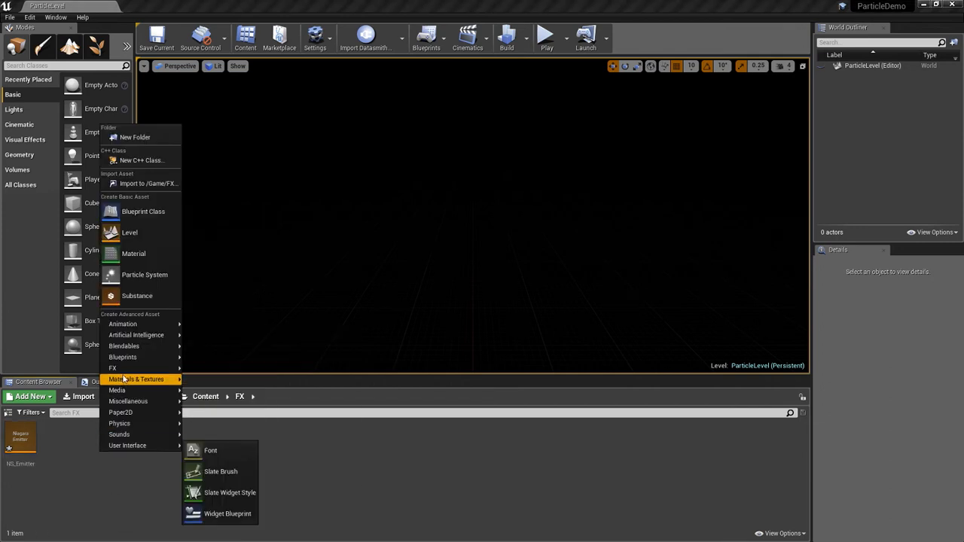
pyautogui.moveTo(125, 373)
pyautogui.click(212, 498)
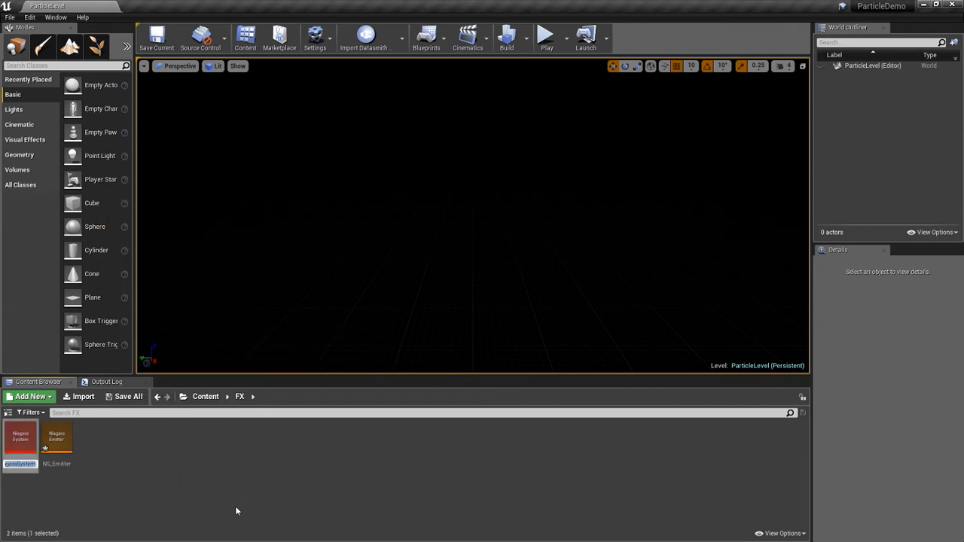
pyautogui.write('NS_System')
pyautogui.press('Return')
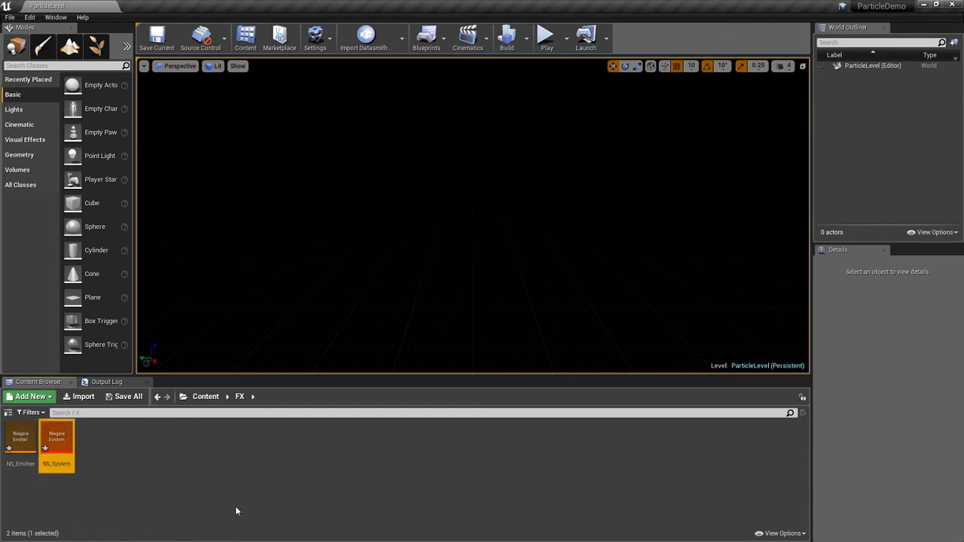
# Open NS_Emitter for editing and pause its particle preview at about 4.54 s on the timeline.
pyautogui.click(15, 445)
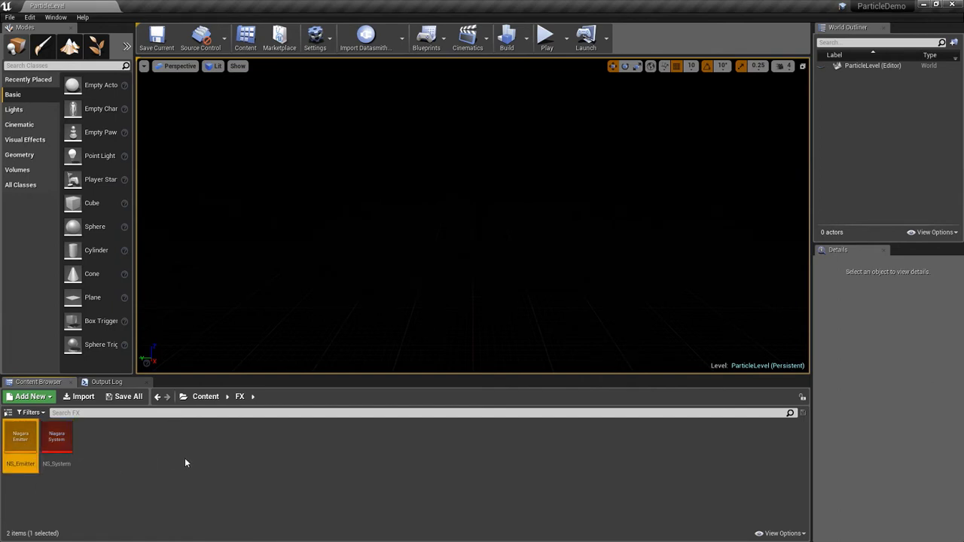
pyautogui.doubleClick(17, 443)
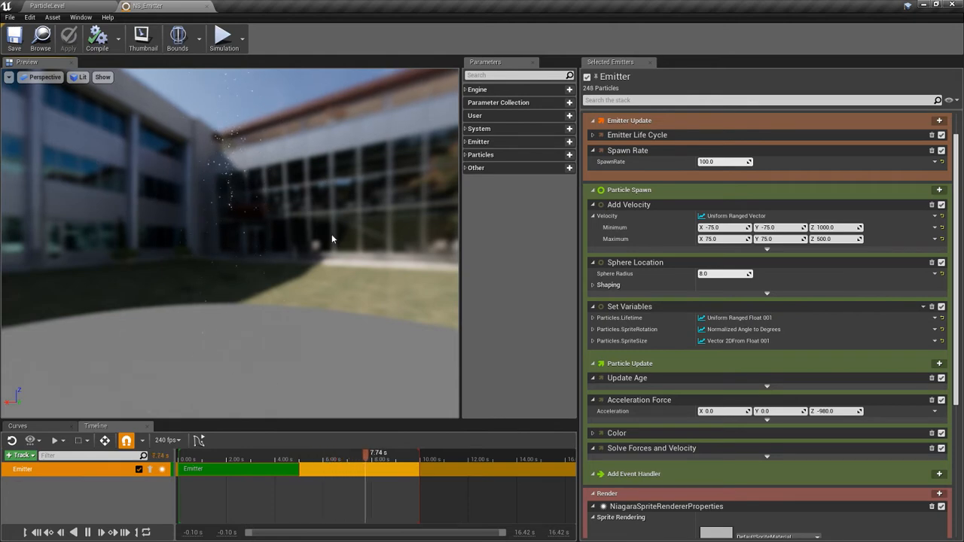
pyautogui.click(87, 533)
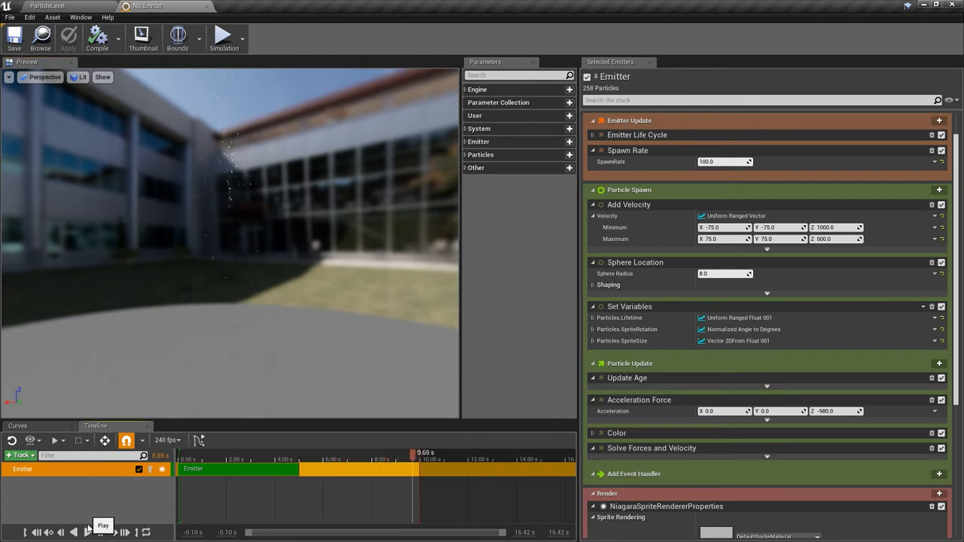
pyautogui.click(9, 77)
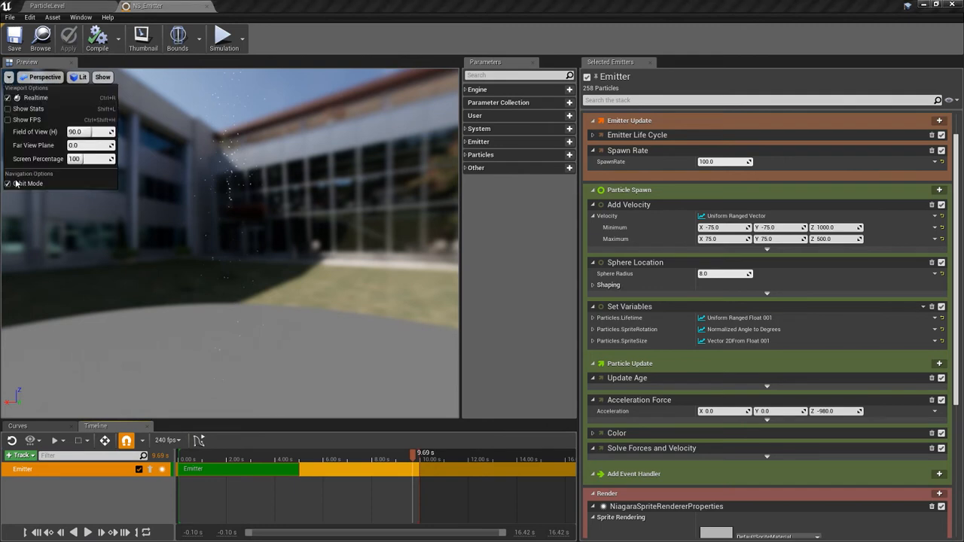
pyautogui.click(9, 77)
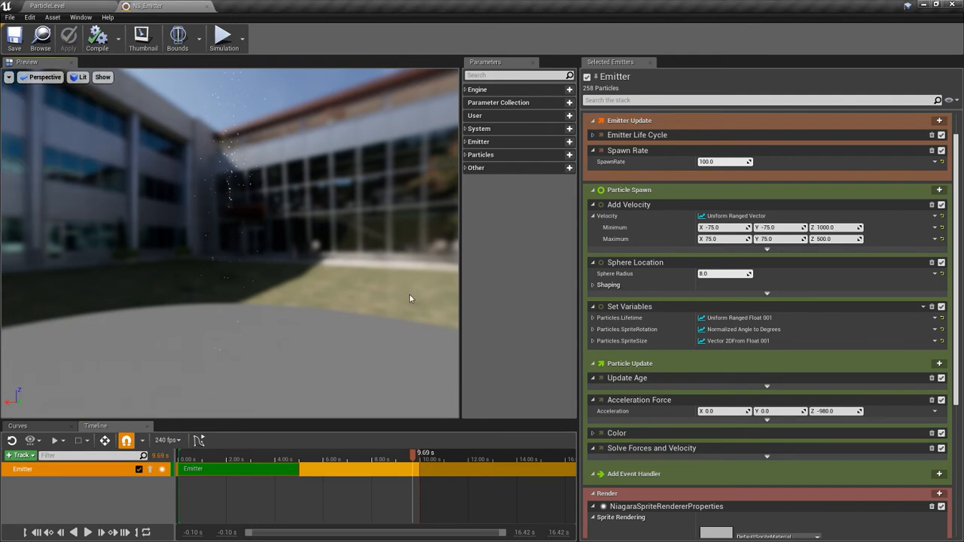
pyautogui.moveTo(413, 460); pyautogui.dragTo(288, 459)
# Open the Preview Scene Settings and turn off Show Environment for the emitter preview.
pyautogui.click(81, 17)
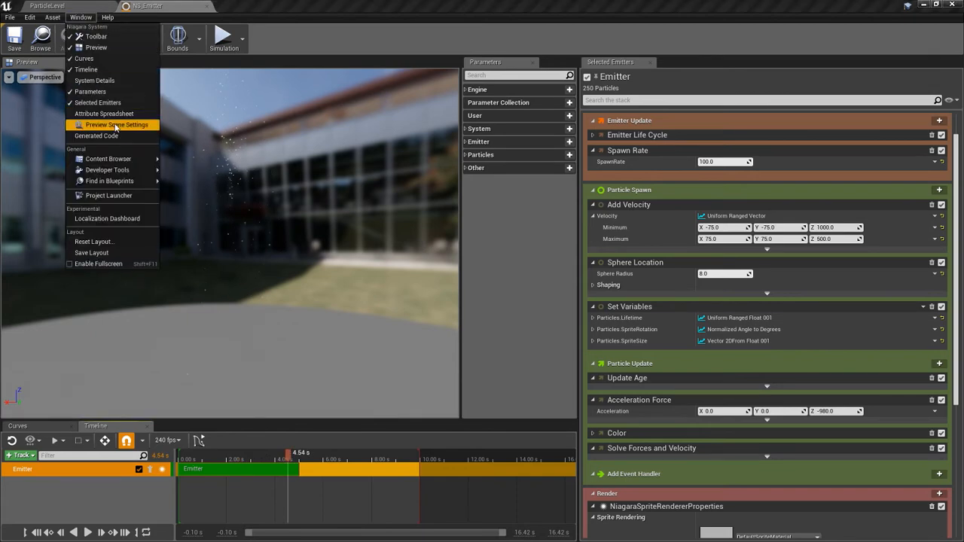
pyautogui.click(129, 132)
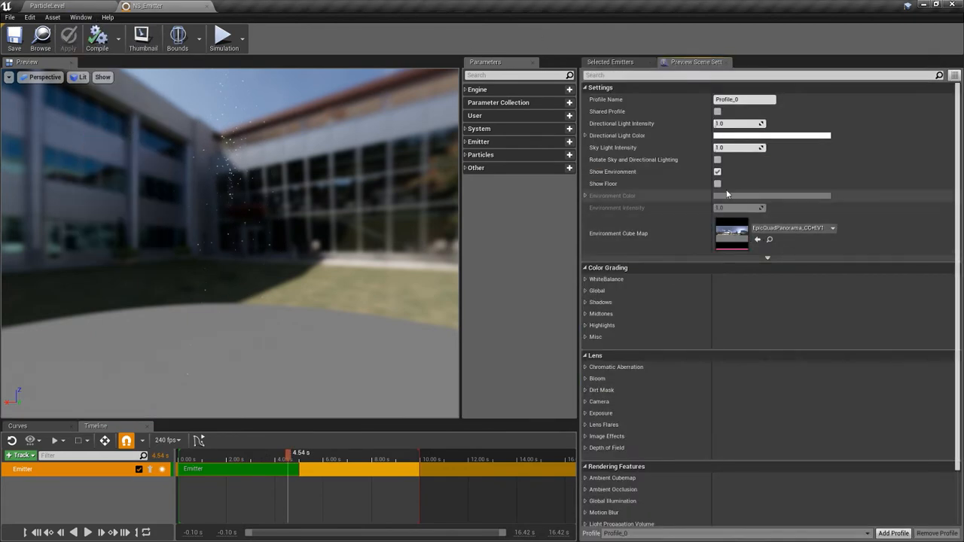
pyautogui.click(716, 171)
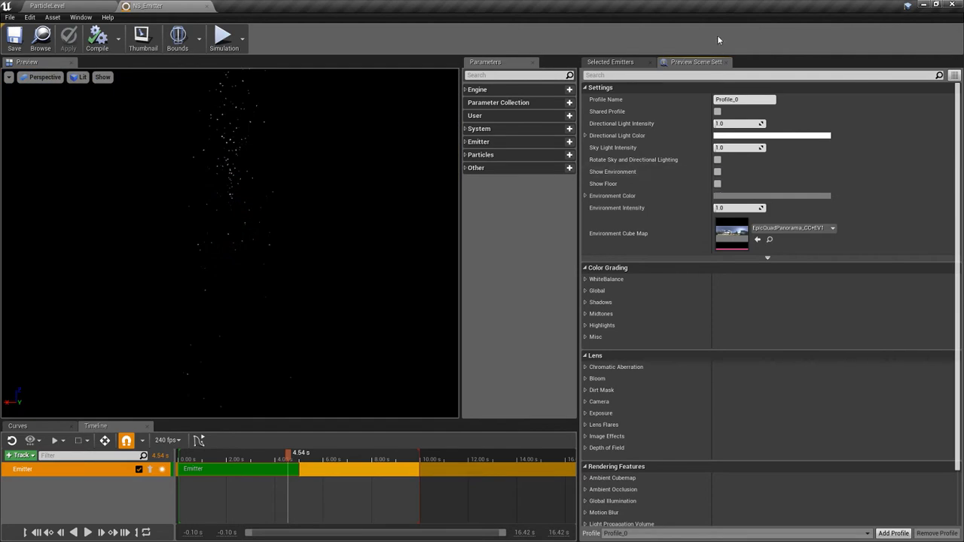
# Close the Preview Scene Settings and resume playback of the emitter's particle preview.
pyautogui.click(723, 61)
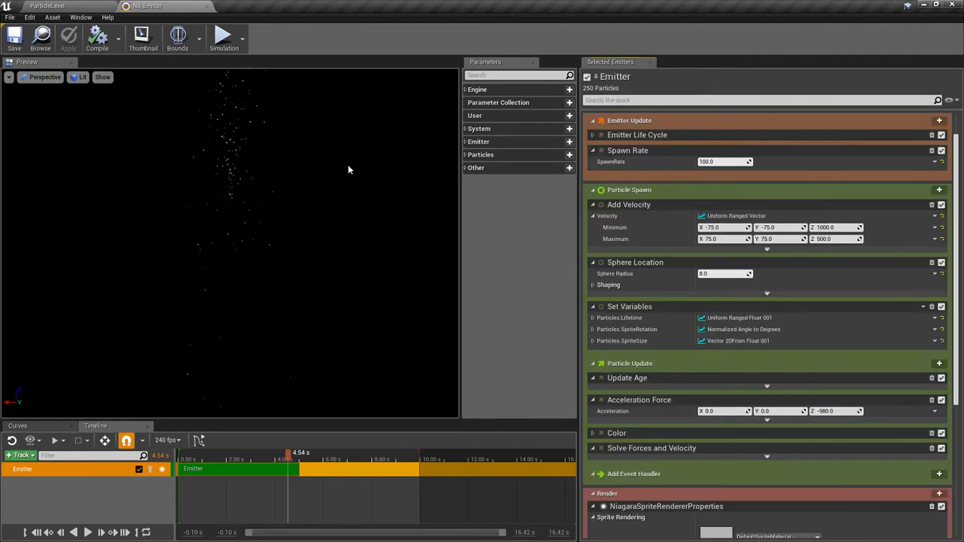
pyautogui.click(87, 533)
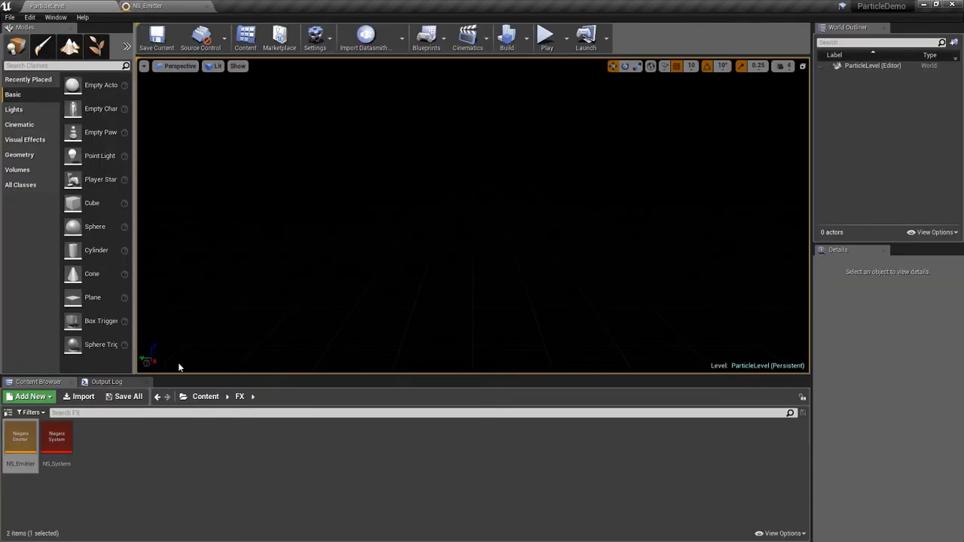
# Open NS_System for editing, add the existing NS_Emitter as an emitter track, and save the system.
pyautogui.doubleClick(57, 439)
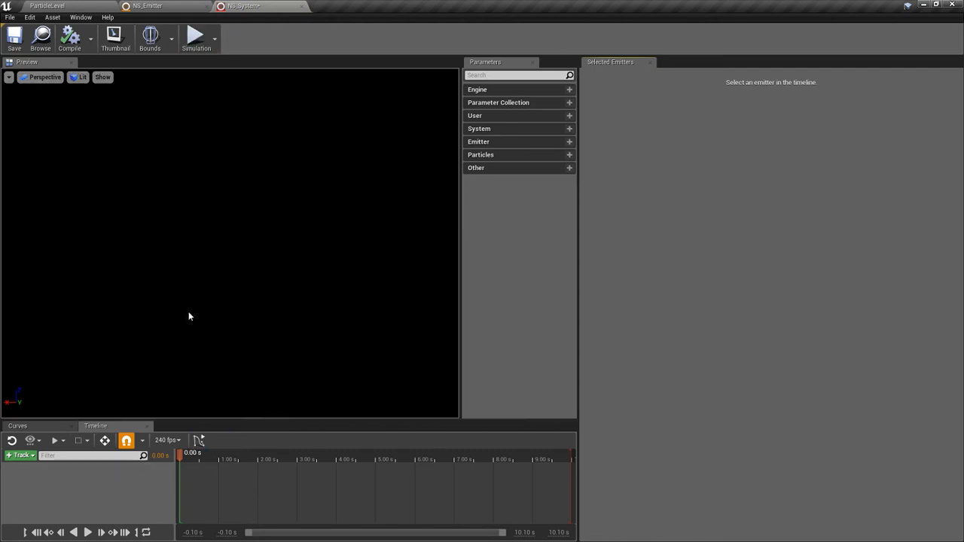
pyautogui.click(22, 455)
pyautogui.moveTo(37, 470)
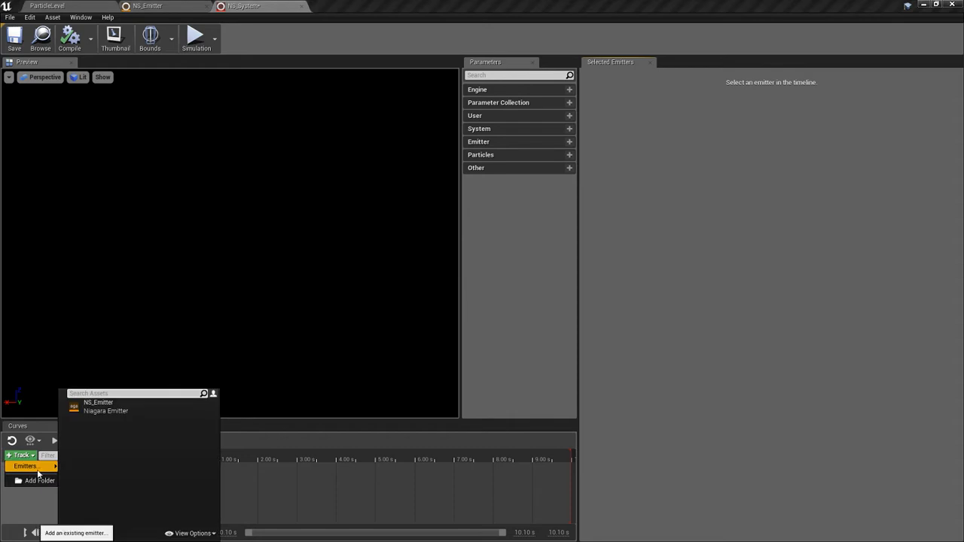
pyautogui.click(114, 407)
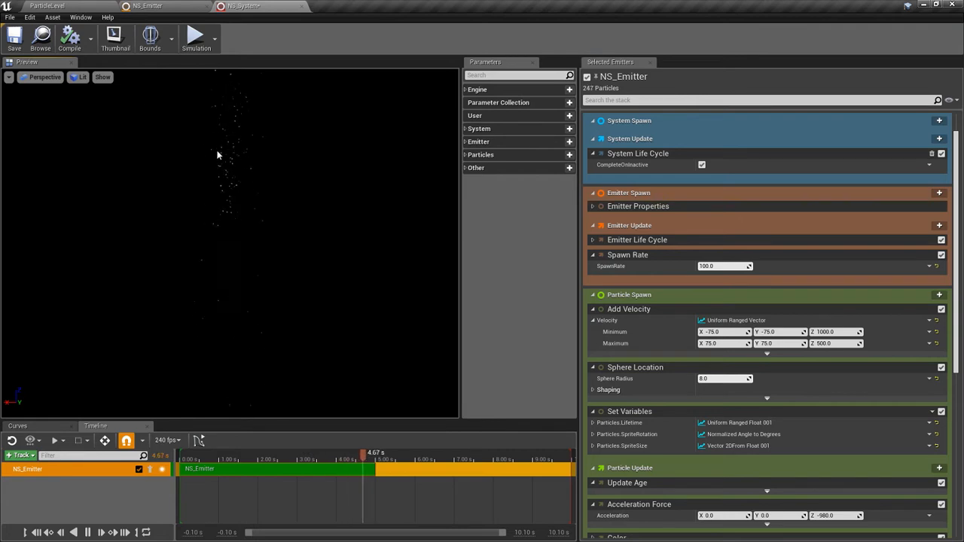
pyautogui.click(16, 39)
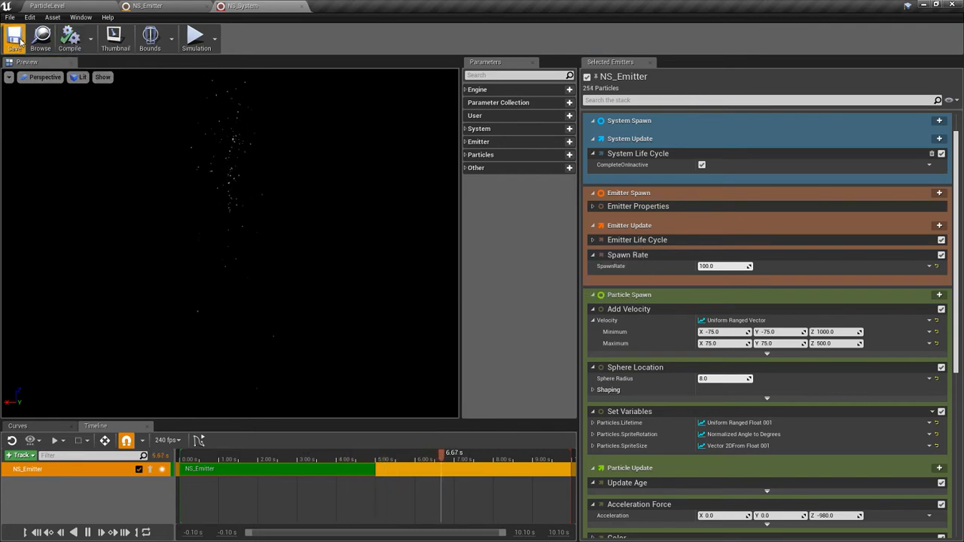
# Place NS_System in the ParticleLevel viewport and run a short play test of the level.
pyautogui.click(60, 6)
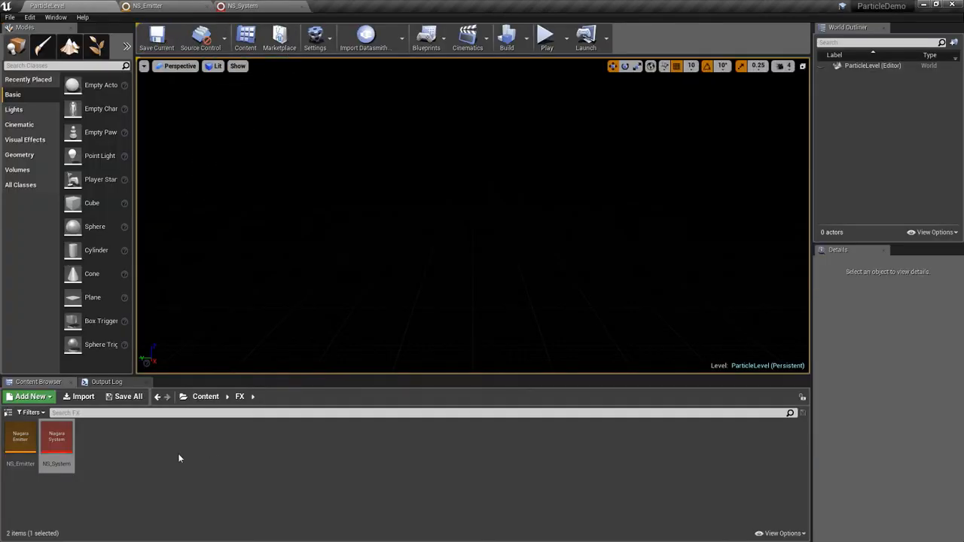
pyautogui.moveTo(51, 458); pyautogui.dragTo(349, 208)
pyautogui.click(519, 139)
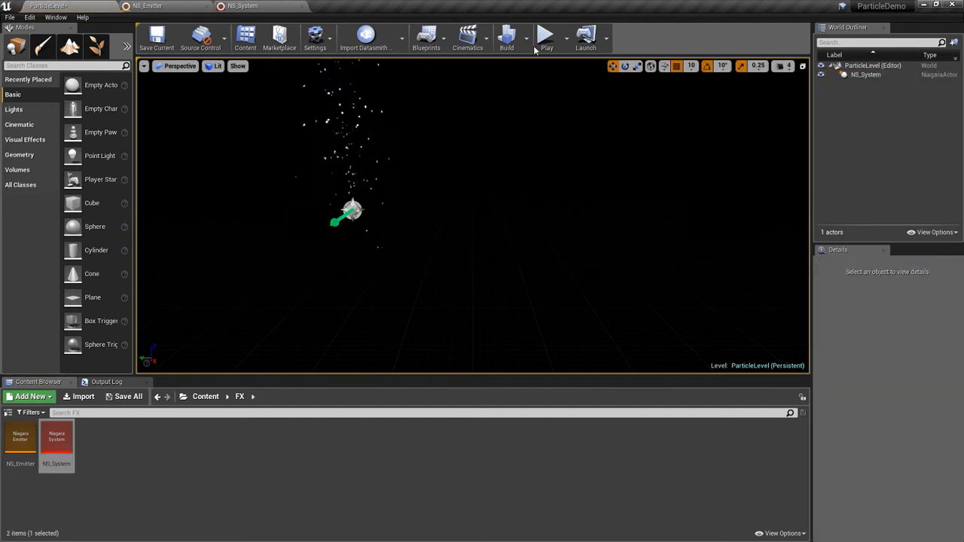
pyautogui.click(546, 36)
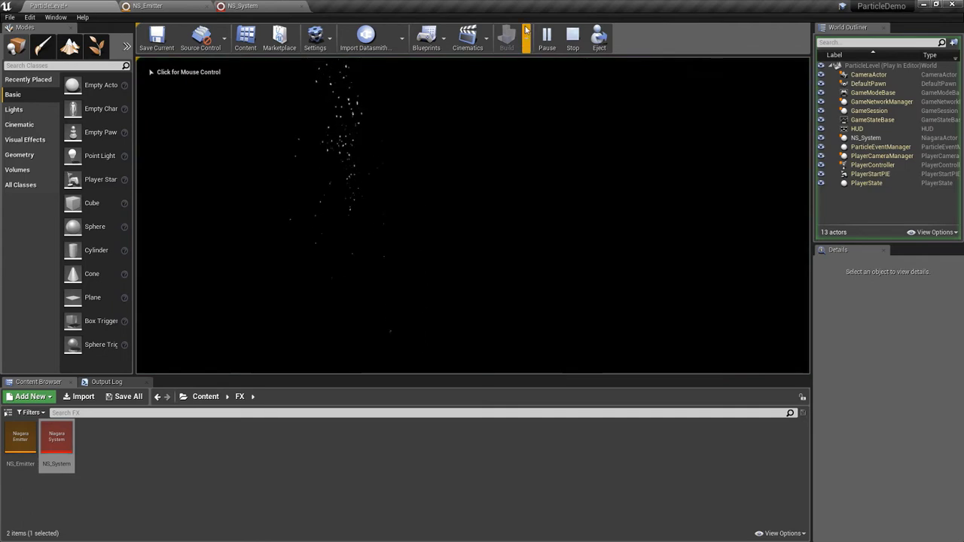
pyautogui.click(572, 36)
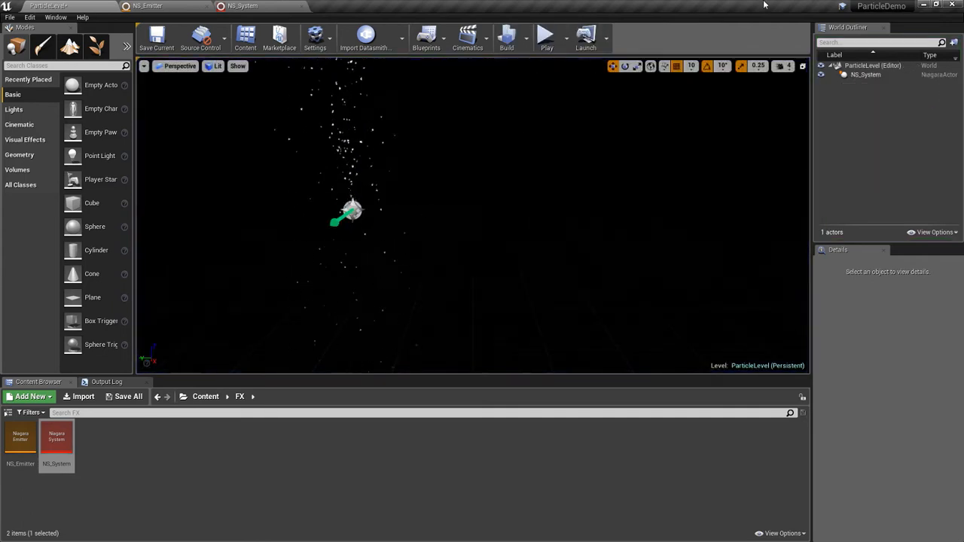
# Delete the NS_System actor from the level.
pyautogui.click(858, 76)
pyautogui.press('Delete')
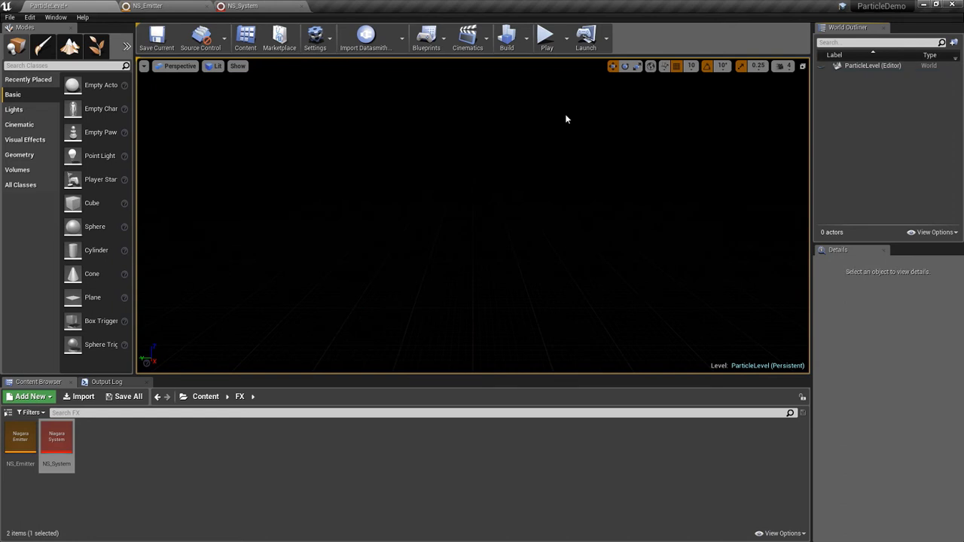
# Open the Level Blueprint and delete the default Event BeginPlay and Event Tick nodes.
pyautogui.click(440, 44)
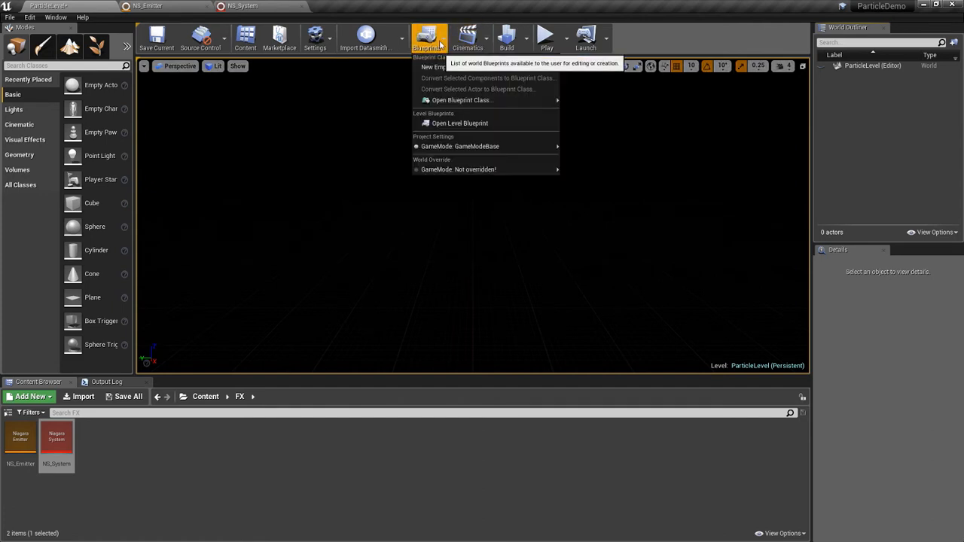
pyautogui.click(467, 123)
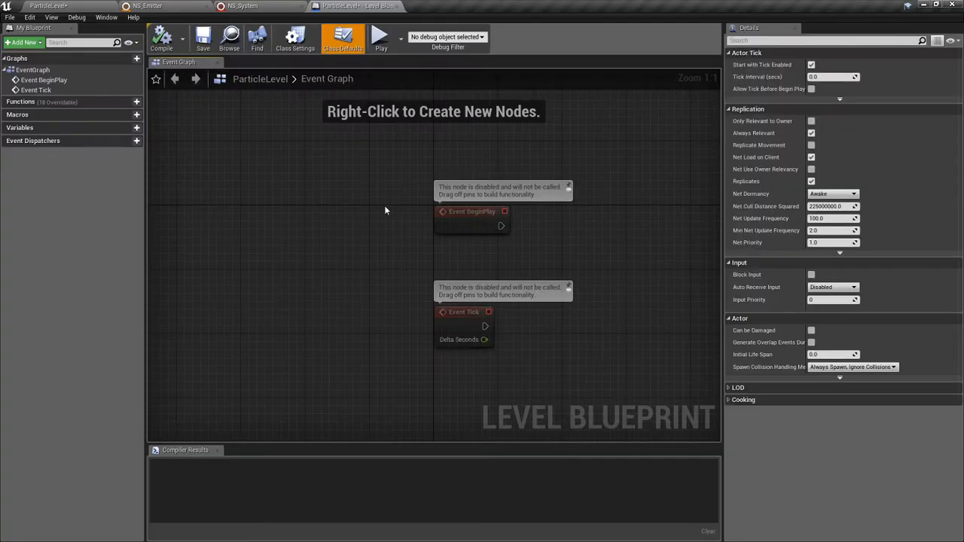
pyautogui.moveTo(408, 162); pyautogui.dragTo(591, 382)
pyautogui.press('Delete')
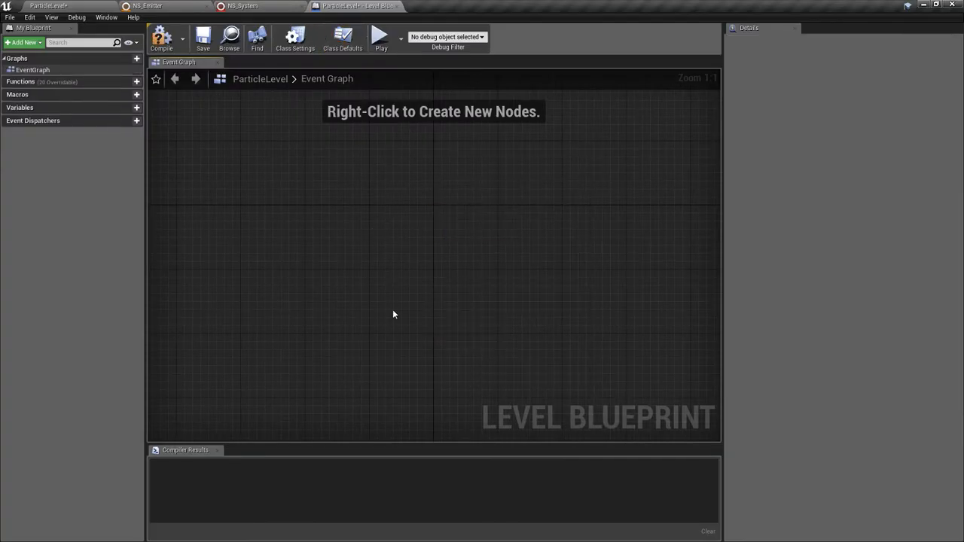
# Add an Add Niagara Component node to the event graph and assign NS_System as its Niagara System Asset.
pyautogui.rightClick(387, 276)
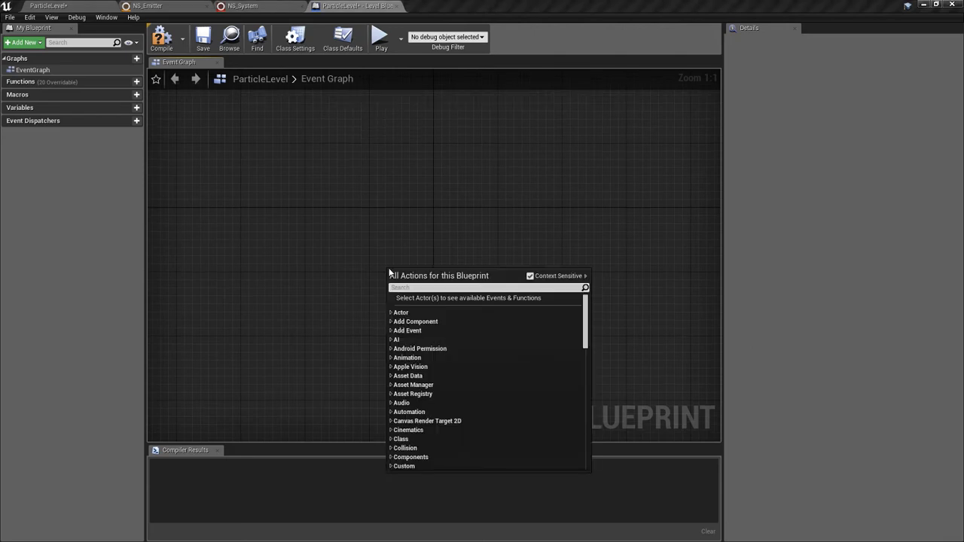
pyautogui.write('add nia')
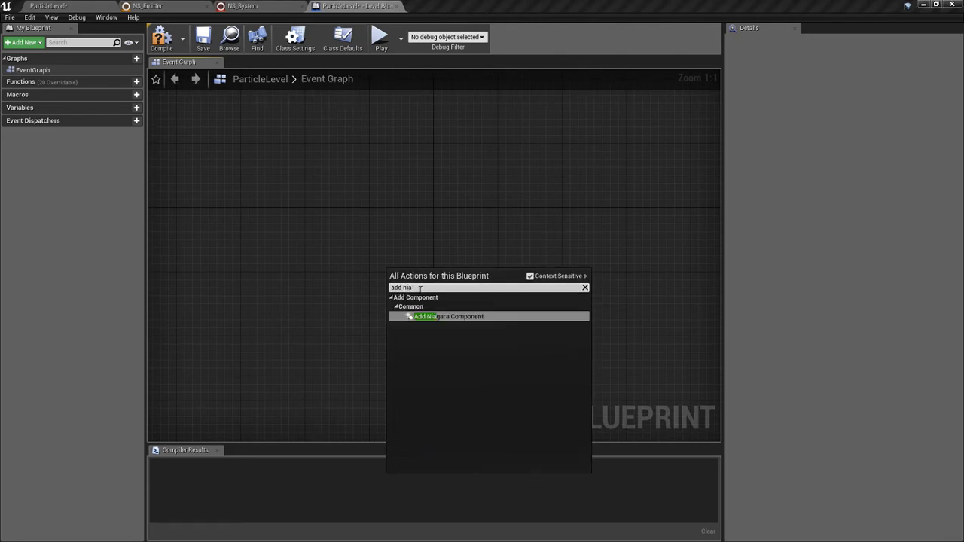
pyautogui.press('Return')
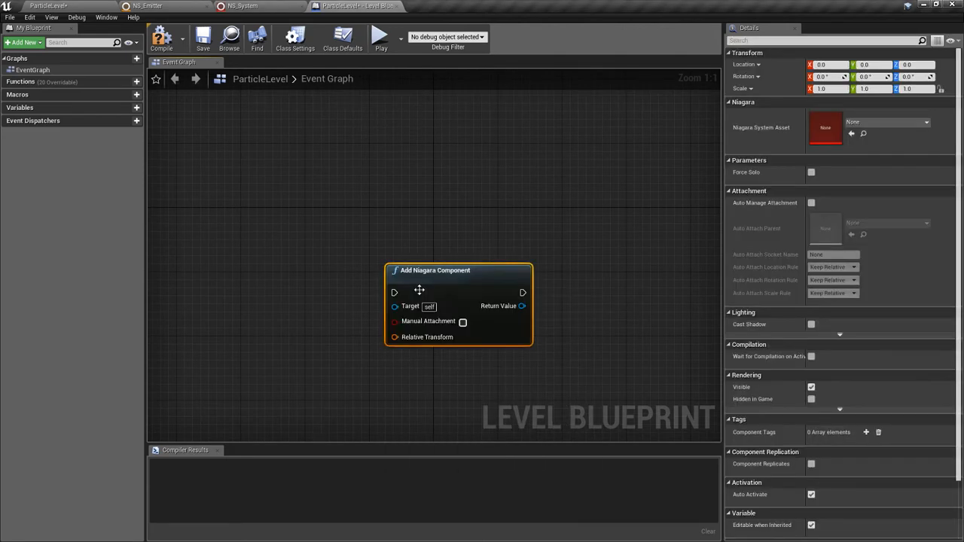
pyautogui.moveTo(439, 280); pyautogui.dragTo(400, 248)
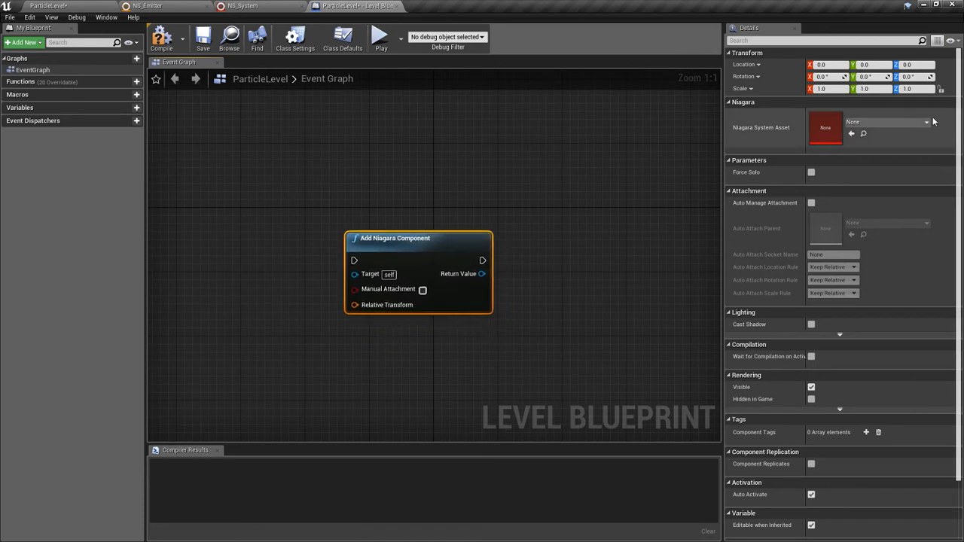
pyautogui.click(867, 123)
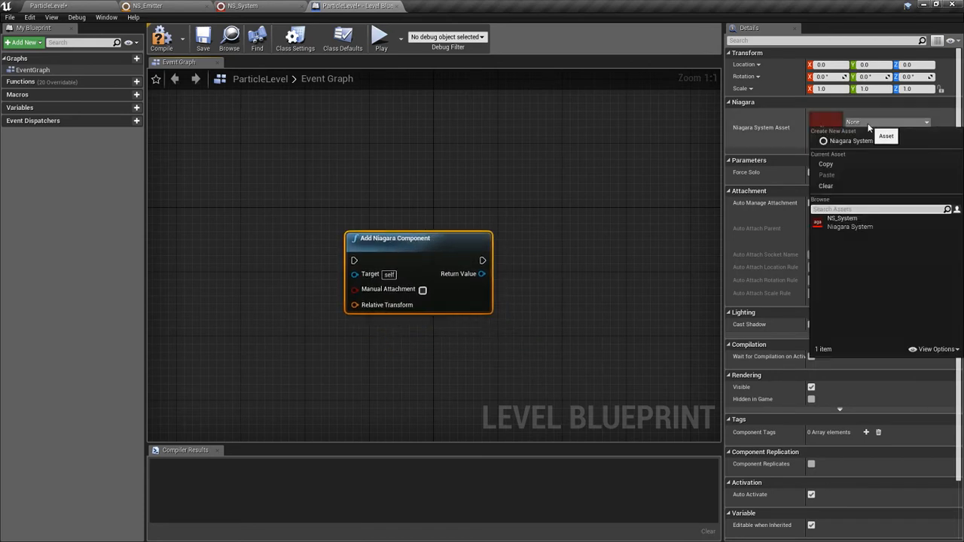
pyautogui.click(843, 218)
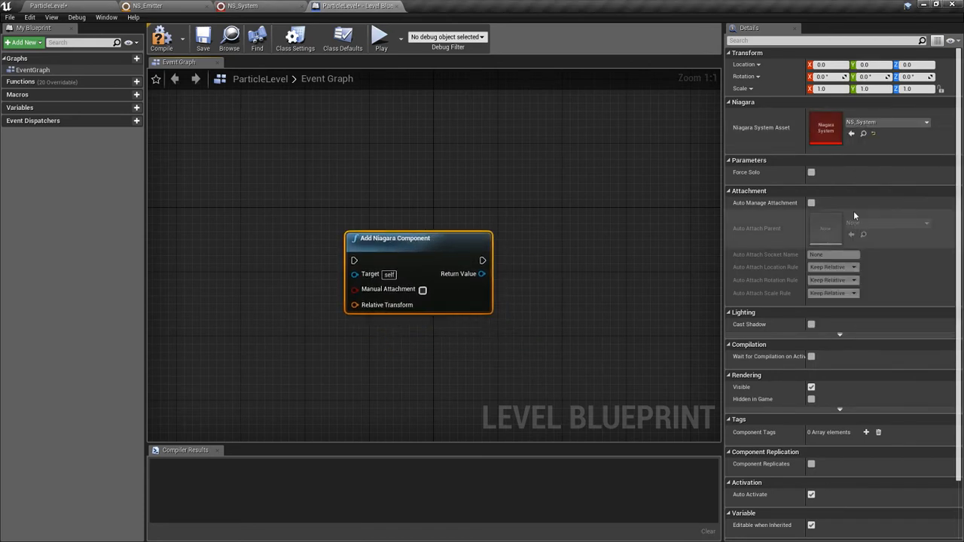
# Add a P keyboard event and connect its Pressed output to the Add Niagara Component node's execution input.
pyautogui.rightClick(251, 177)
pyautogui.write('keyboard')
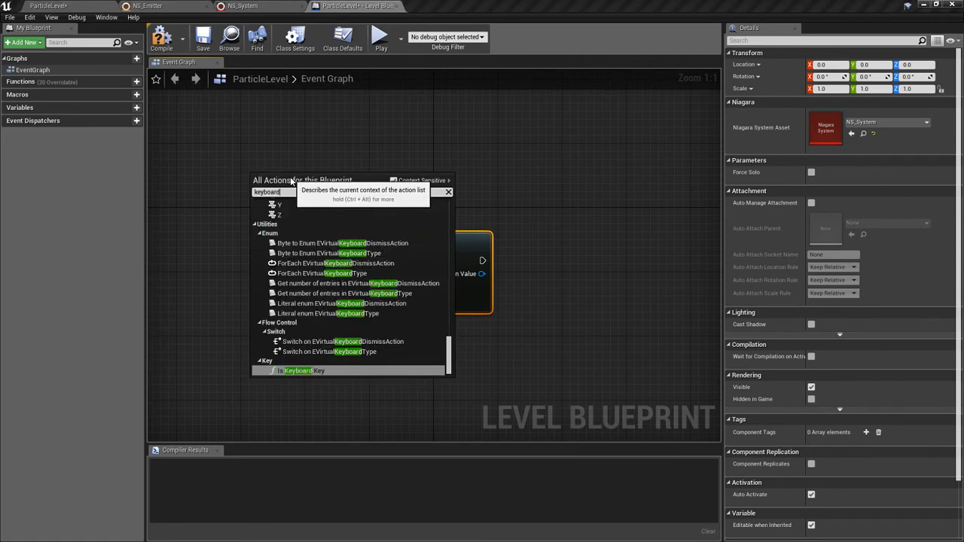
pyautogui.write(' p')
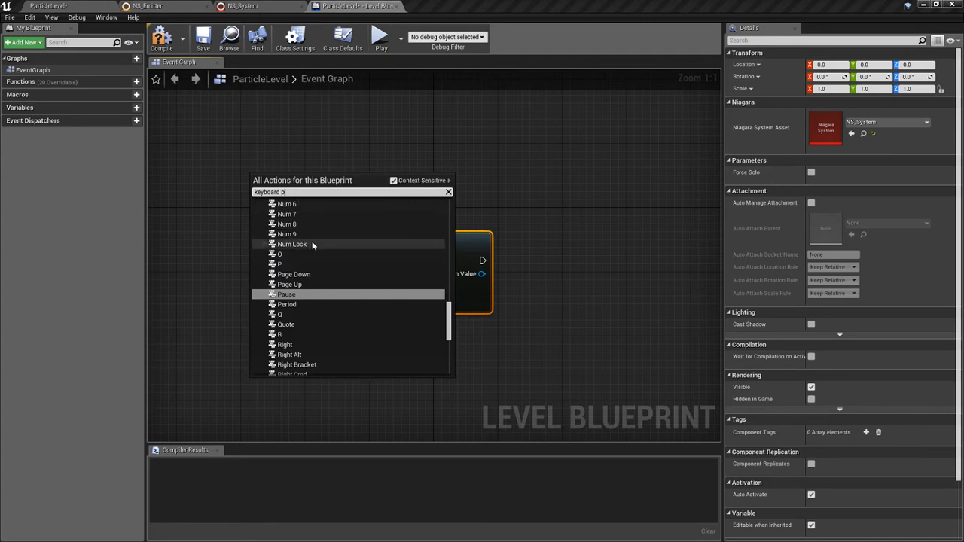
pyautogui.click(302, 263)
pyautogui.moveTo(284, 196); pyautogui.dragTo(354, 260)
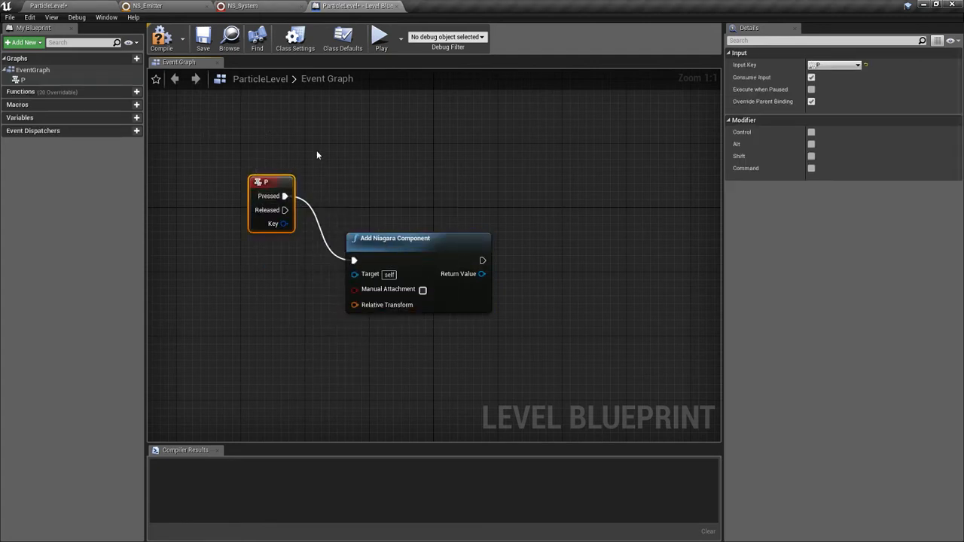
# Add an Enable Input node and position it above the Add Niagara Component node.
pyautogui.moveTo(314, 161); pyautogui.dragTo(316, 150)
pyautogui.moveTo(322, 126); pyautogui.dragTo(311, 192, button='right')
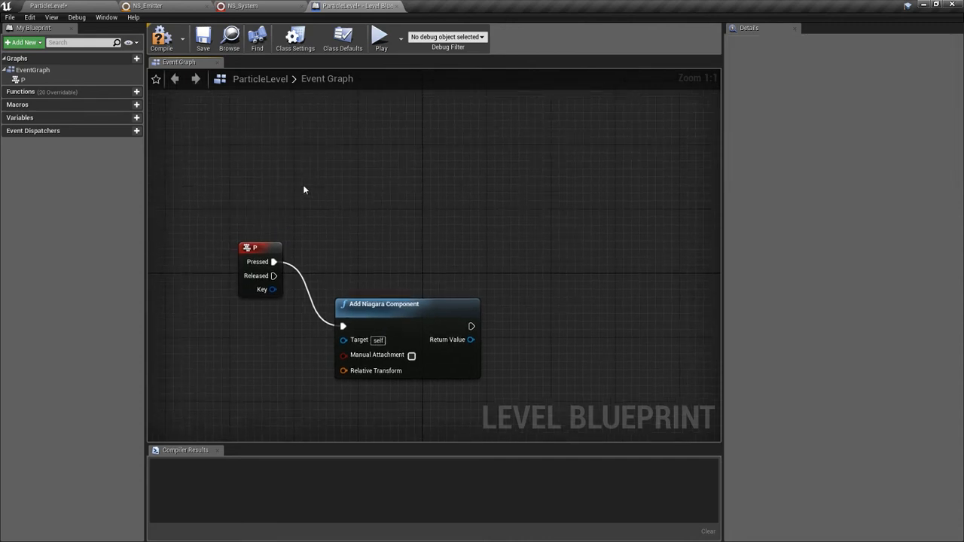
pyautogui.rightClick(298, 180)
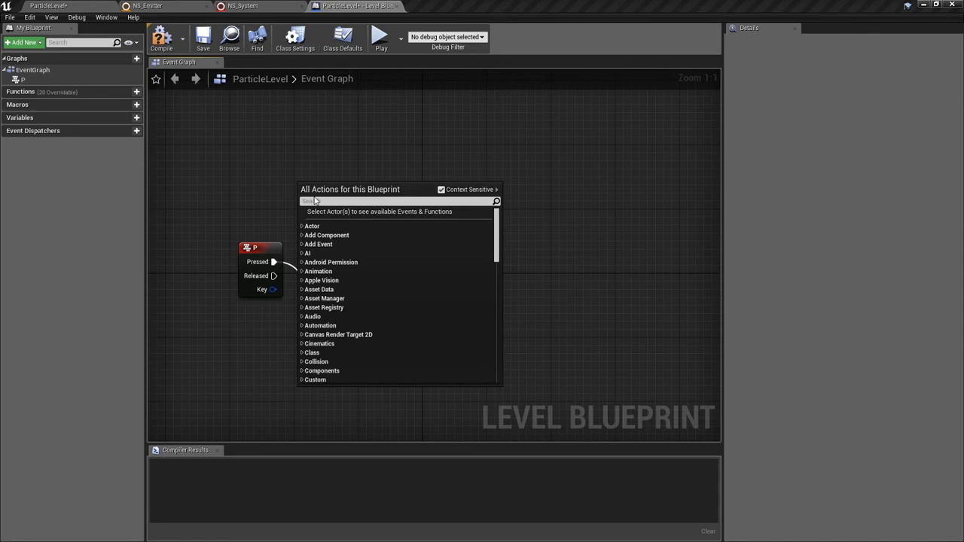
pyautogui.write('enabl')
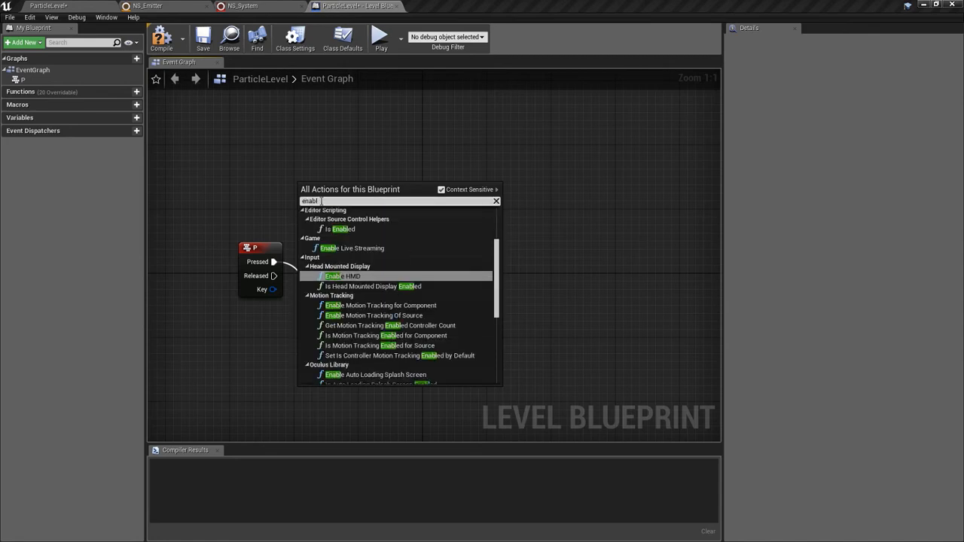
pyautogui.write('e inpit')
pyautogui.press('BackSpace')
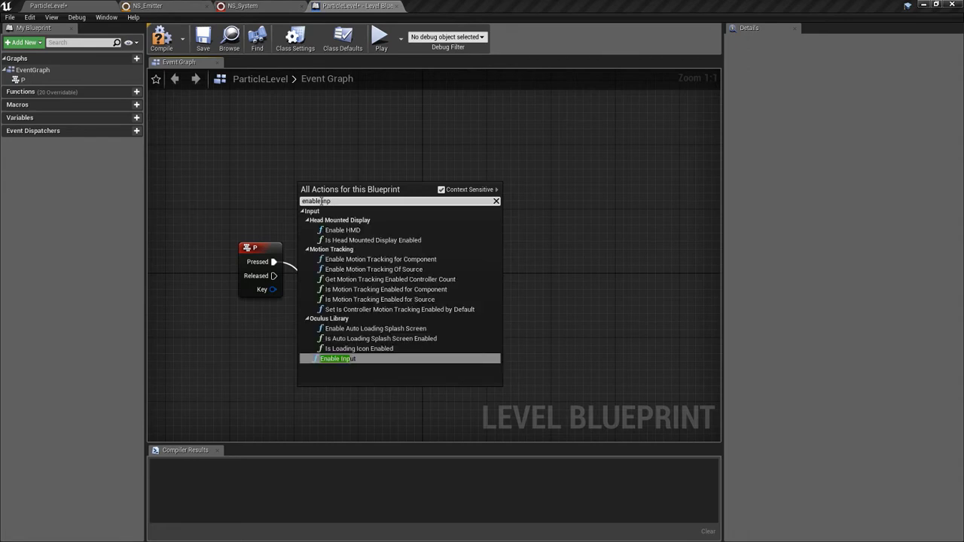
pyautogui.click(347, 359)
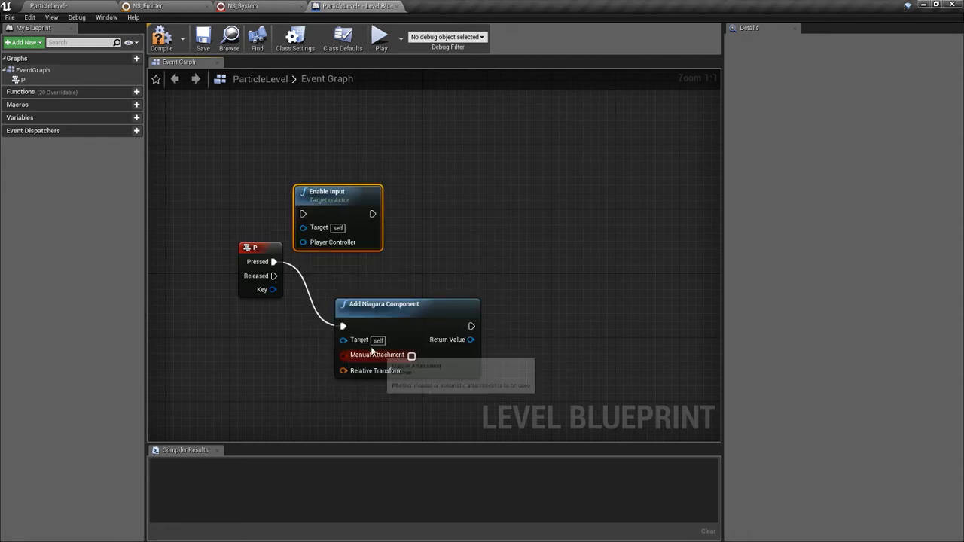
pyautogui.moveTo(349, 191); pyautogui.dragTo(430, 135)
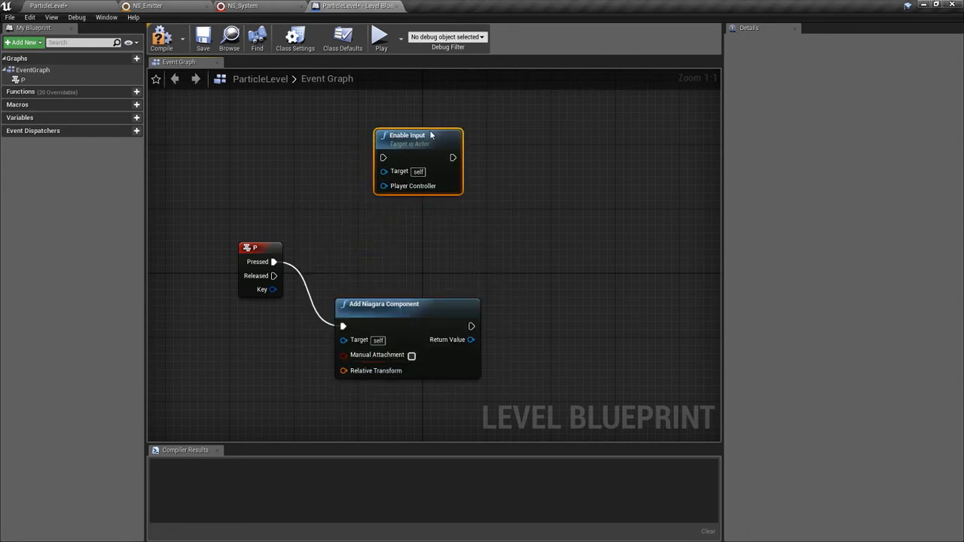
# Add an Event BeginPlay node and connect its execution output to Enable Input.
pyautogui.rightClick(271, 139)
pyautogui.write('event begin')
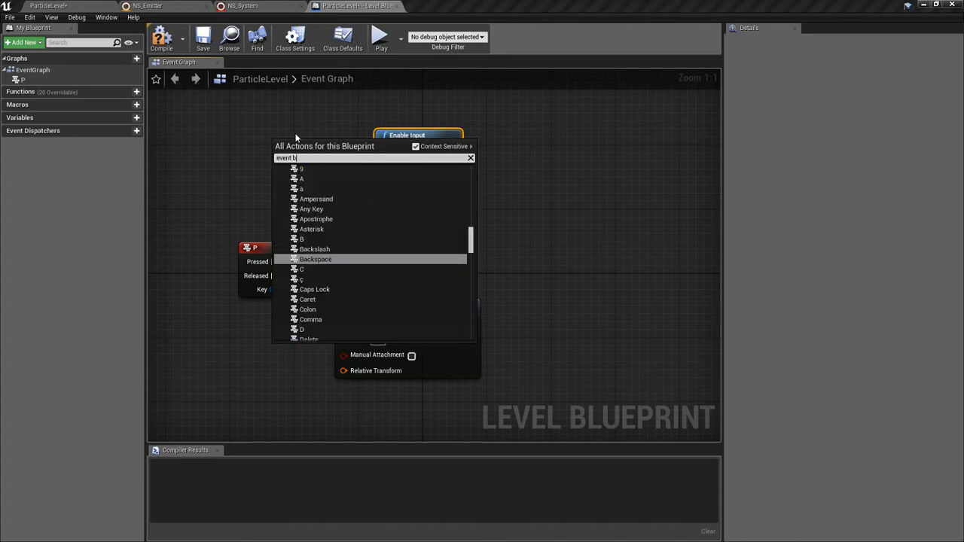
pyautogui.press('Return')
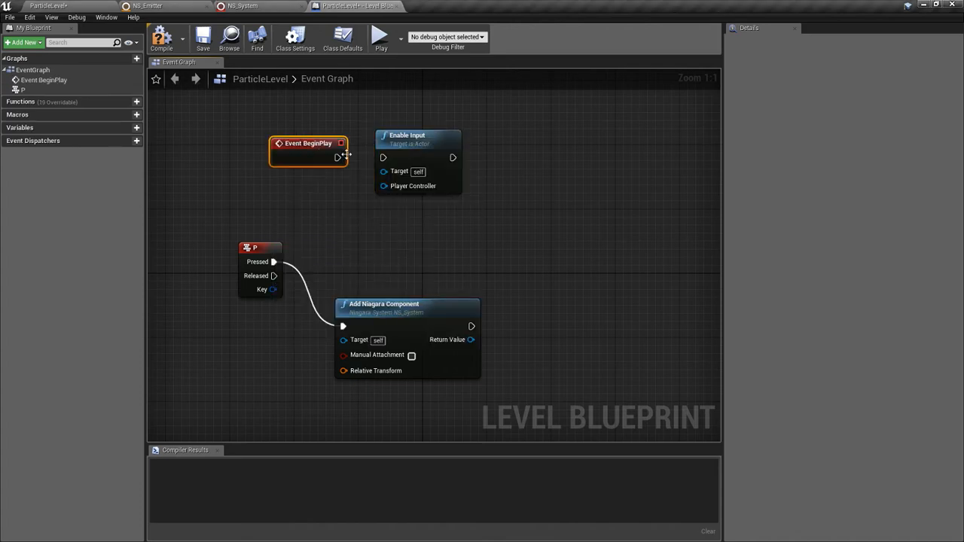
pyautogui.moveTo(336, 157); pyautogui.dragTo(341, 160)
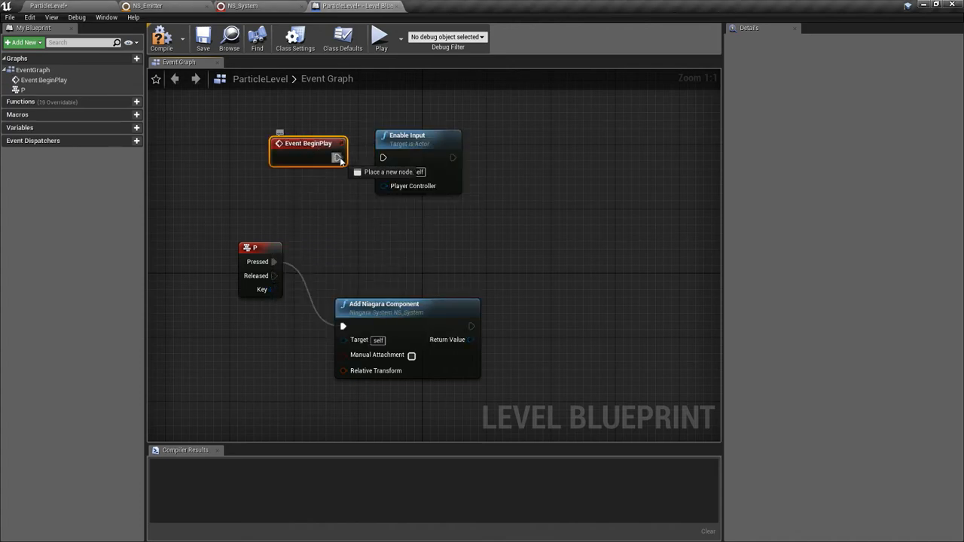
# Connect a new Get Player Controller node to Enable Input's Player Controller pin, and compile and save the Level Blueprint.
pyautogui.rightClick(285, 201)
pyautogui.write('get player con')
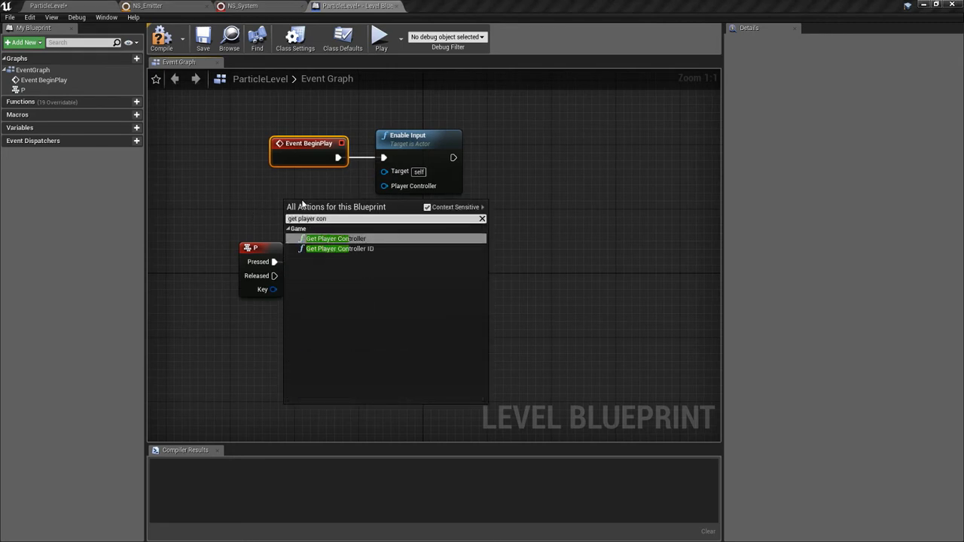
pyautogui.press('Return')
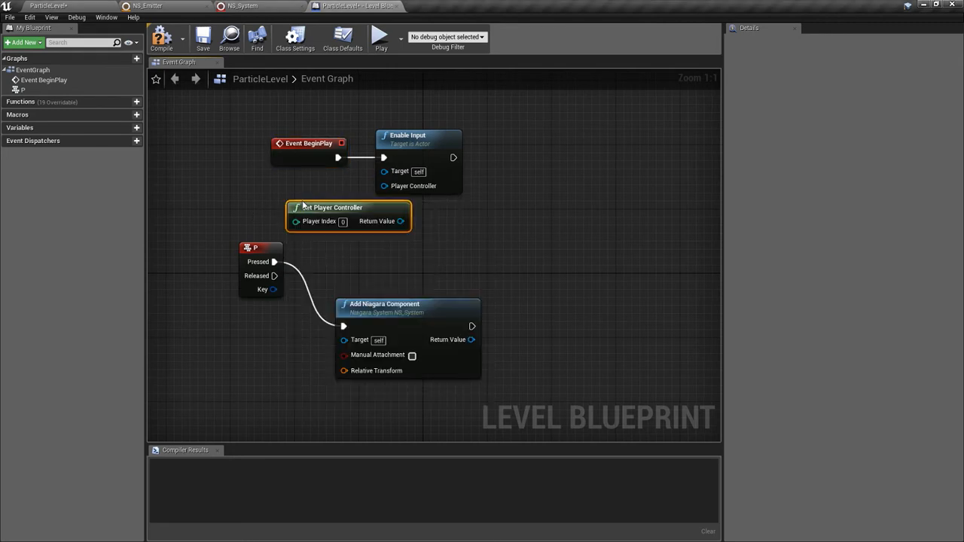
pyautogui.moveTo(303, 206); pyautogui.dragTo(263, 190)
pyautogui.moveTo(360, 205); pyautogui.dragTo(386, 187)
pyautogui.click(161, 38)
pyautogui.click(203, 42)
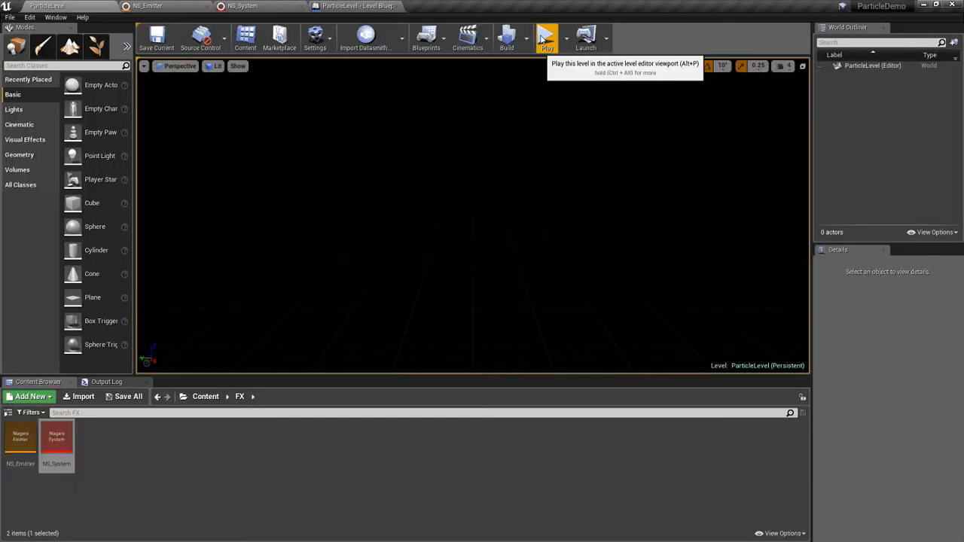
# Play-test the level to view the particle system spawned by the P event, and stop the session.
pyautogui.click(546, 37)
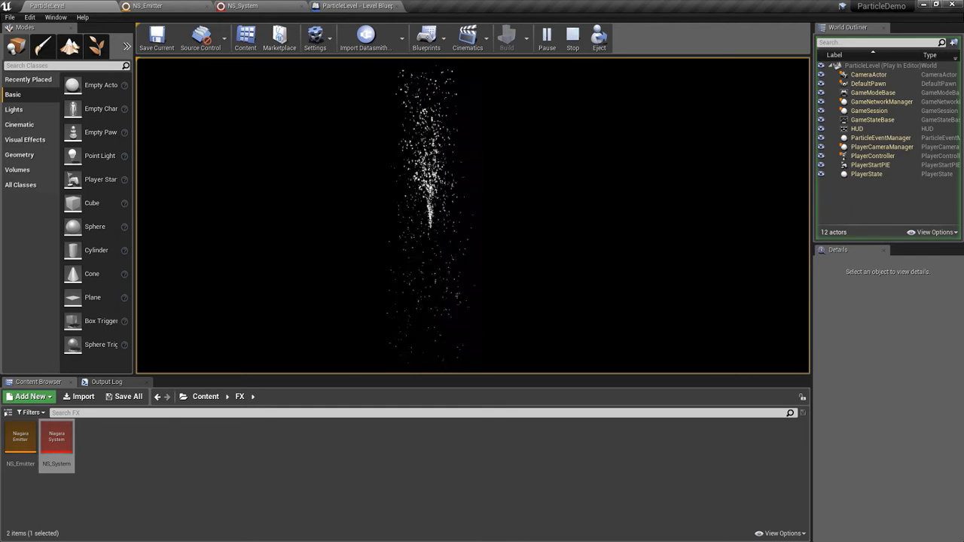
pyautogui.hotkey('shift', 'F1')
pyautogui.click(566, 42)
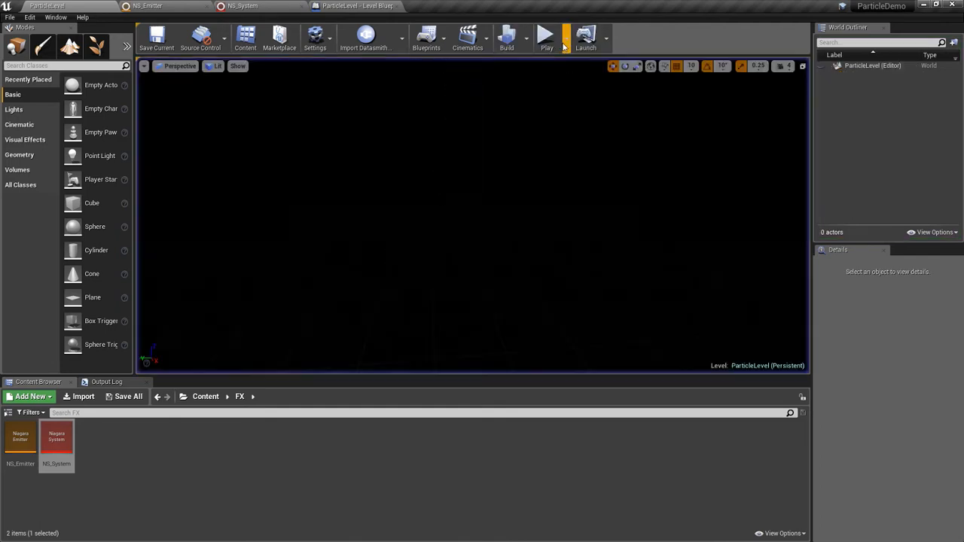
# Add a Make Transform node to the Level Blueprint and connect its Return Value to Add Niagara Component's Relative Transform.
pyautogui.click(350, 6)
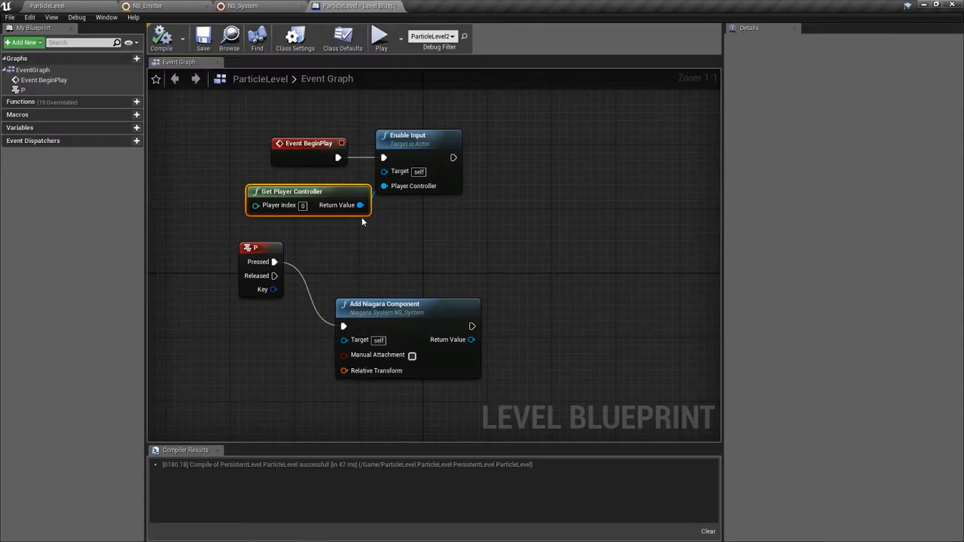
pyautogui.moveTo(368, 252); pyautogui.dragTo(403, 143, button='right')
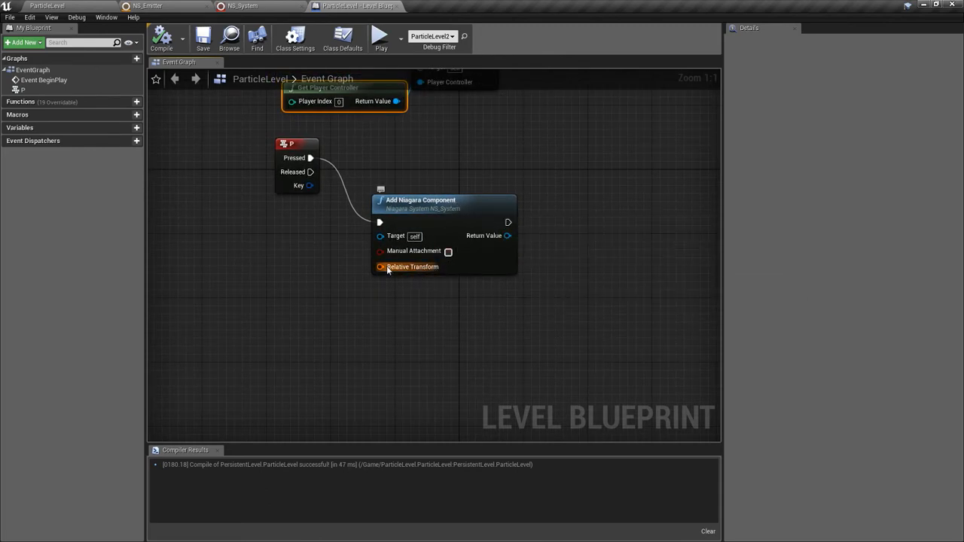
pyautogui.moveTo(280, 305); pyautogui.dragTo(283, 306, button='right')
pyautogui.write('make tra')
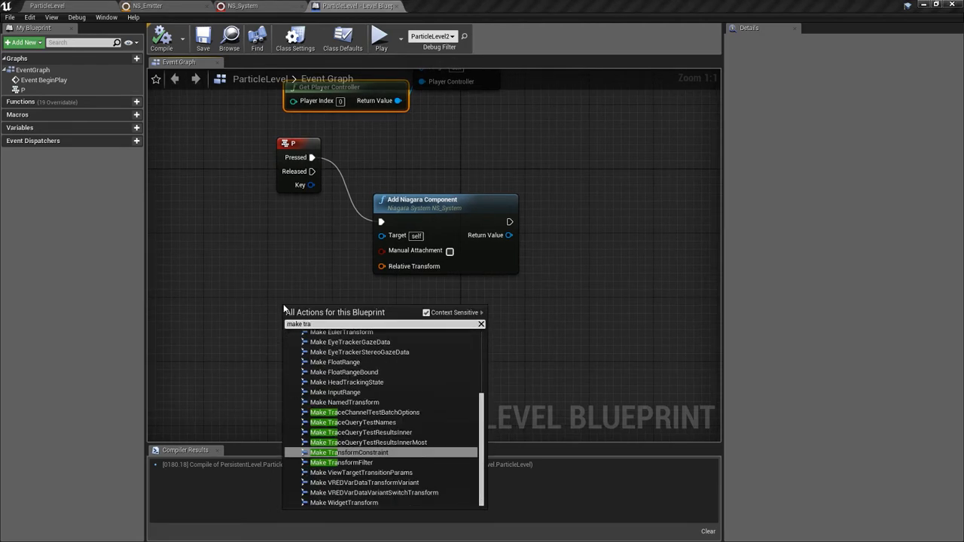
pyautogui.write('nsfo')
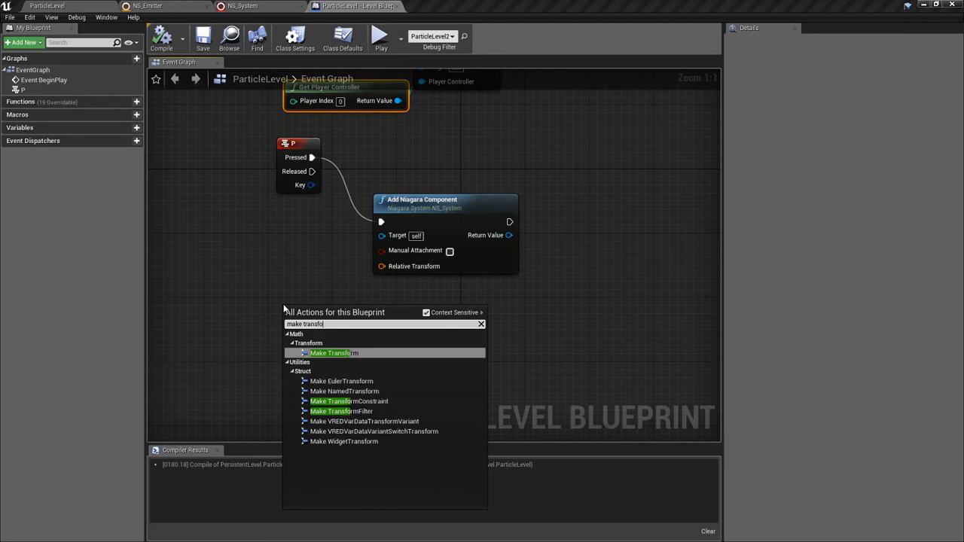
pyautogui.press('Return')
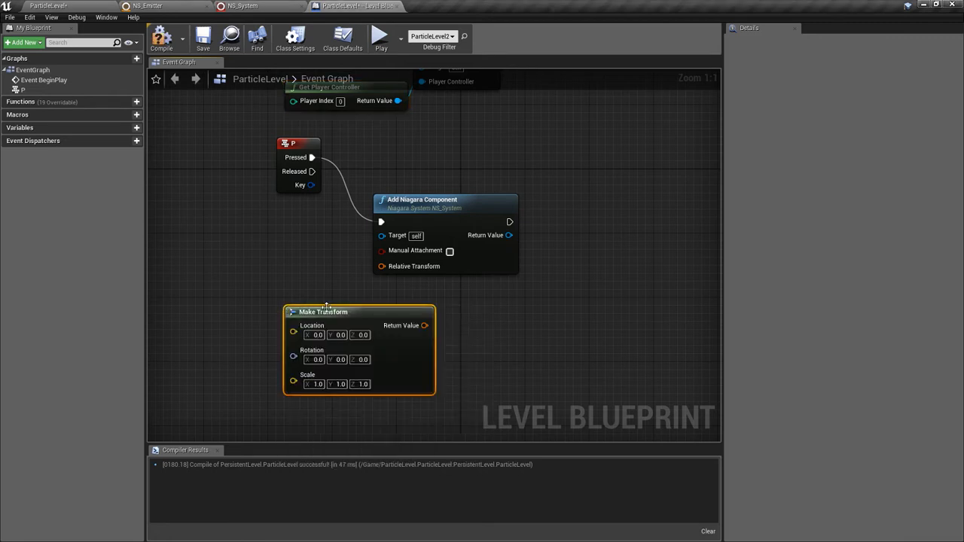
pyautogui.moveTo(326, 305); pyautogui.dragTo(278, 281)
pyautogui.moveTo(375, 302); pyautogui.dragTo(380, 266)
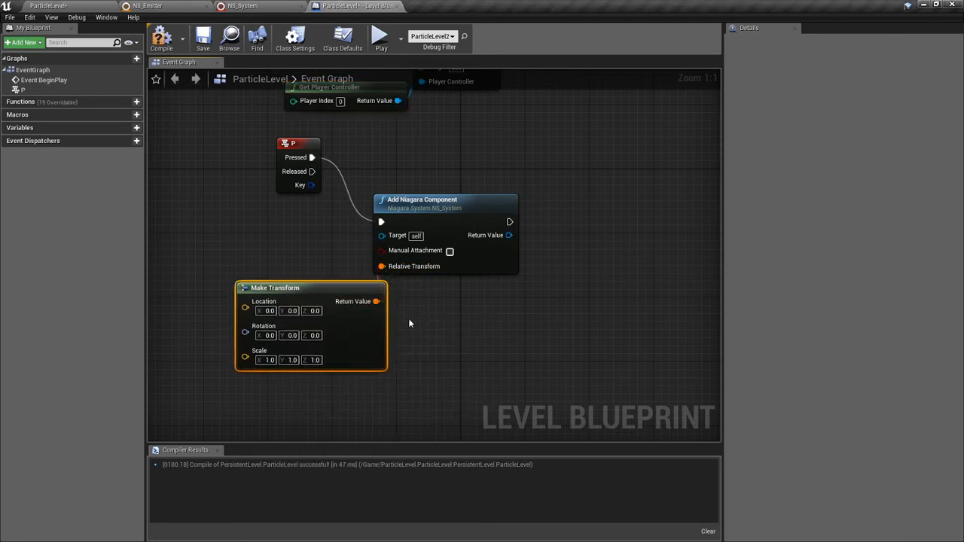
# Split the Make Transform node's Location pin into separate X, Y and Z inputs.
pyautogui.moveTo(408, 323); pyautogui.dragTo(556, 263, button='right')
pyautogui.rightClick(388, 244)
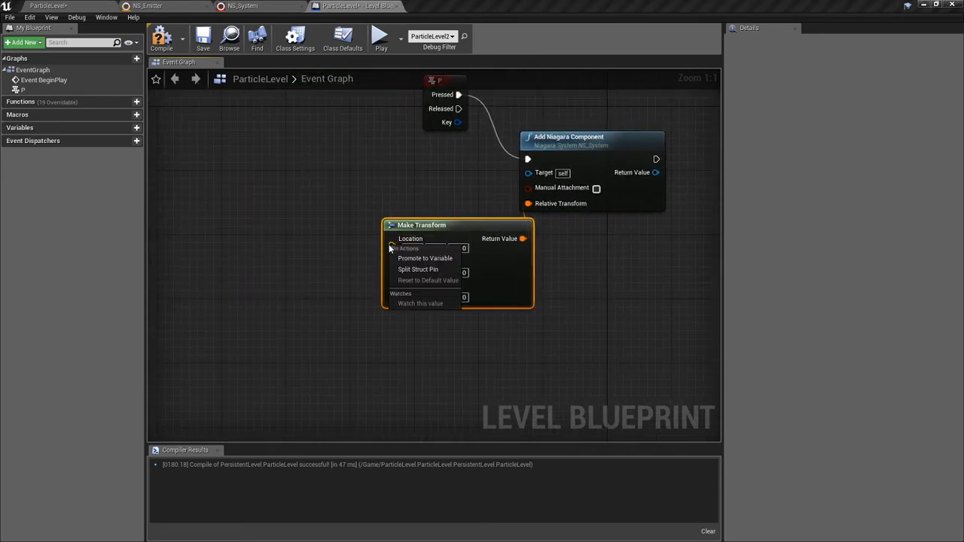
pyautogui.click(414, 272)
# Add a Random Float in Range node beside Make Transform with Min -500 and Max 500.
pyautogui.rightClick(245, 240)
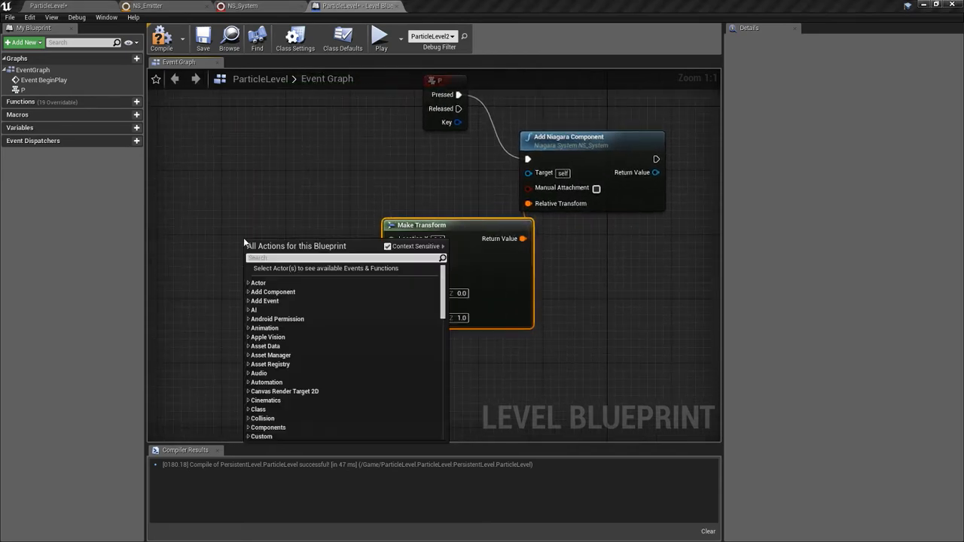
pyautogui.write('random float')
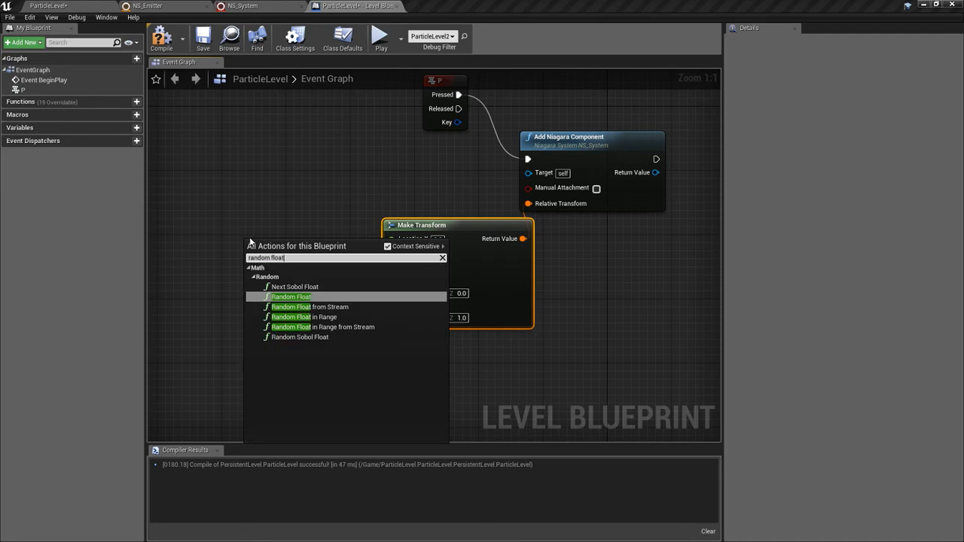
pyautogui.press('Down')
pyautogui.press('Down')
pyautogui.press('Return')
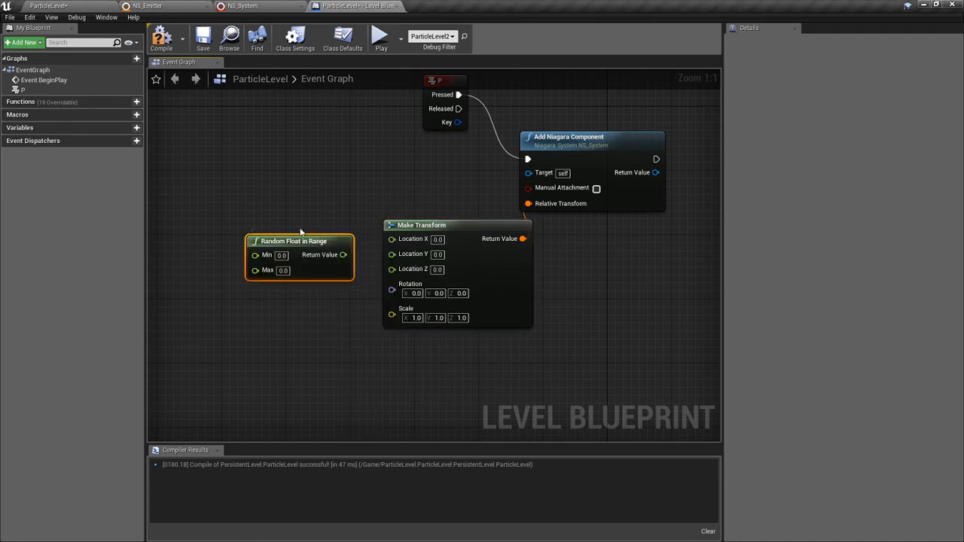
pyautogui.moveTo(300, 232); pyautogui.dragTo(251, 192)
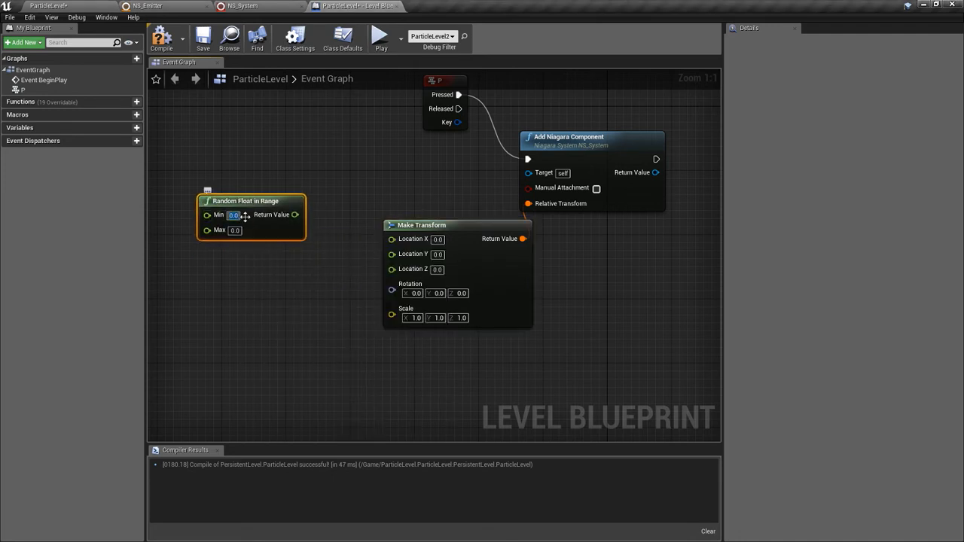
pyautogui.write('-500')
pyautogui.click(235, 230)
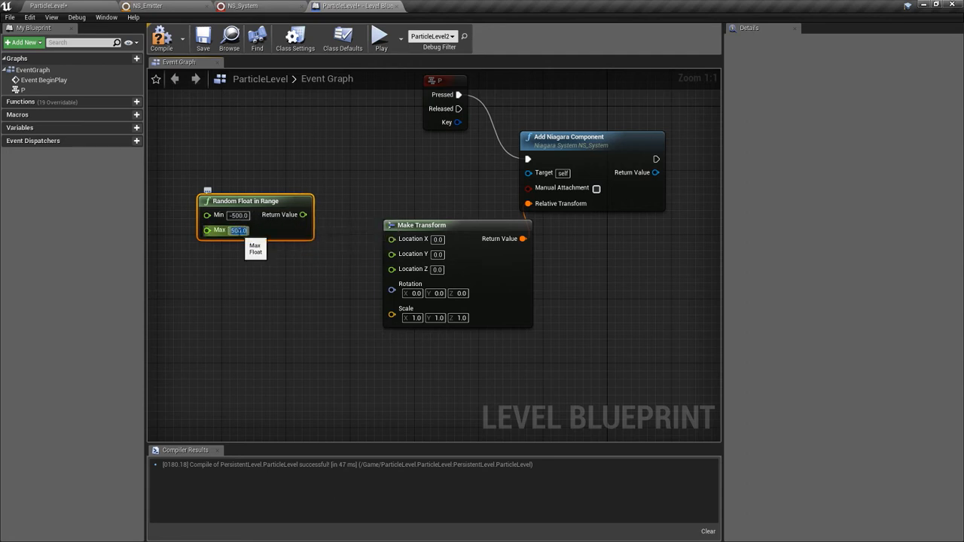
pyautogui.click(235, 155)
# Duplicate the Random Float in Range node twice and arrange the three nodes in a vertical stack.
pyautogui.click(241, 202)
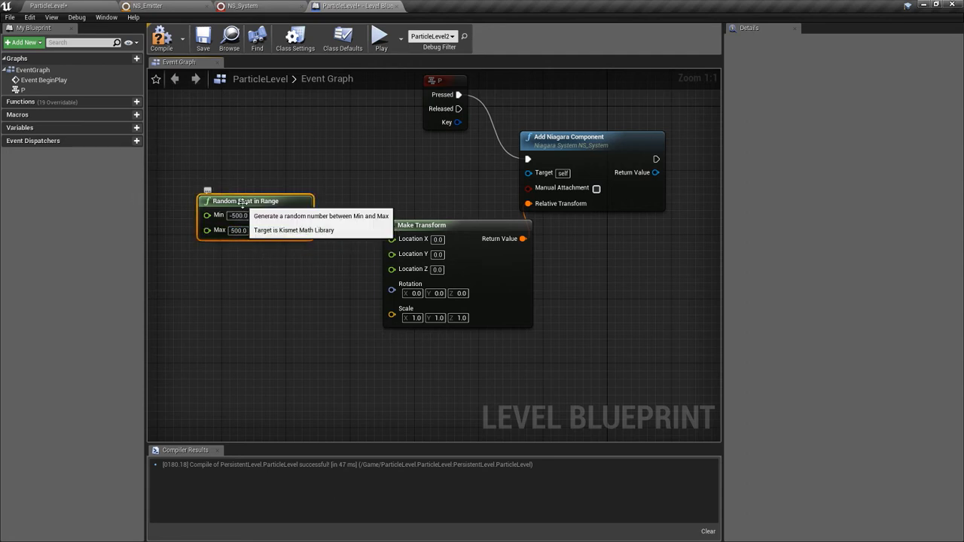
pyautogui.hotkey('ctrl', 'c')
pyautogui.hotkey('ctrl', 'v')
pyautogui.hotkey('ctrl', 'v')
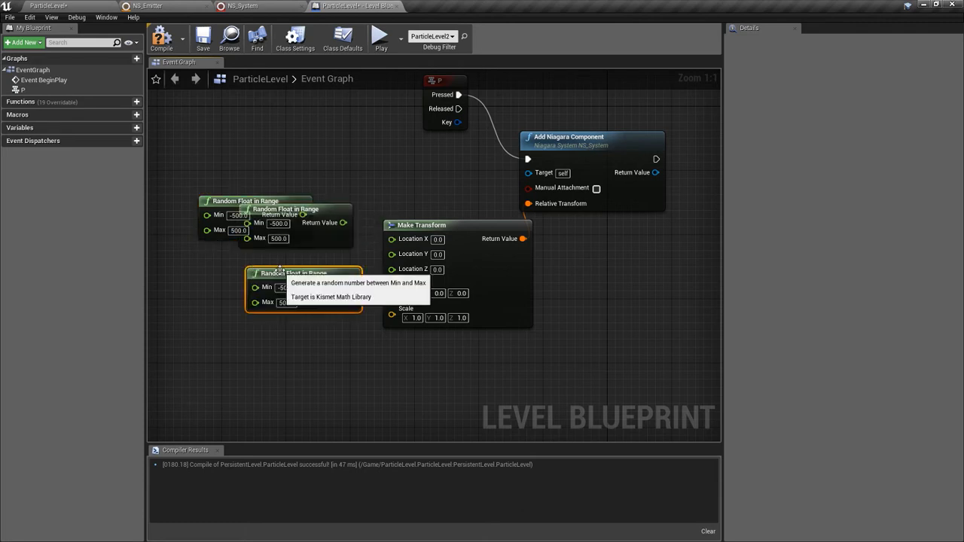
pyautogui.moveTo(279, 269); pyautogui.dragTo(264, 310)
# Connect the three random float outputs to Make Transform's Location X, Y and Z, and compile and save the Level Blueprint.
pyautogui.moveTo(302, 209); pyautogui.dragTo(392, 239)
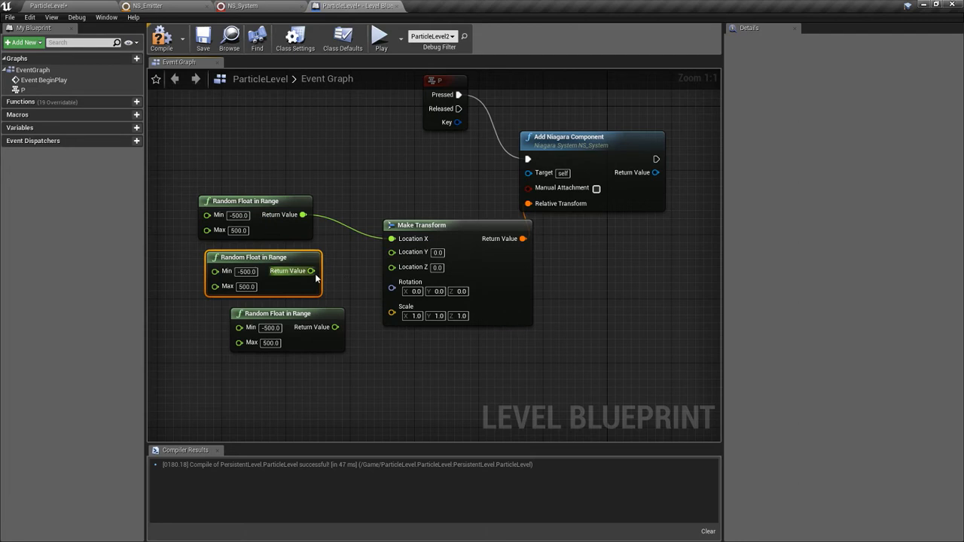
pyautogui.moveTo(310, 271); pyautogui.dragTo(392, 252)
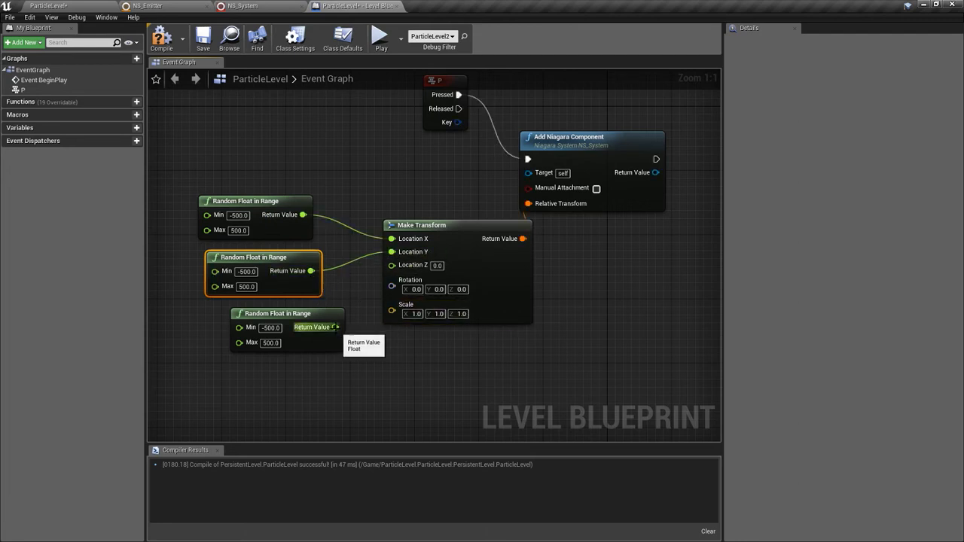
pyautogui.moveTo(336, 327); pyautogui.dragTo(391, 265)
pyautogui.moveTo(410, 193); pyautogui.dragTo(258, 396, button='right')
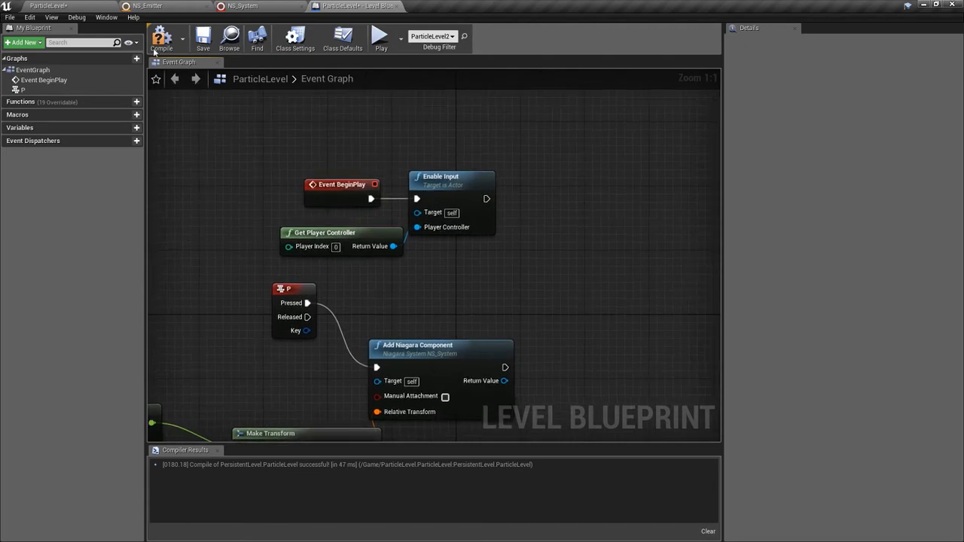
pyautogui.click(161, 38)
pyautogui.click(203, 38)
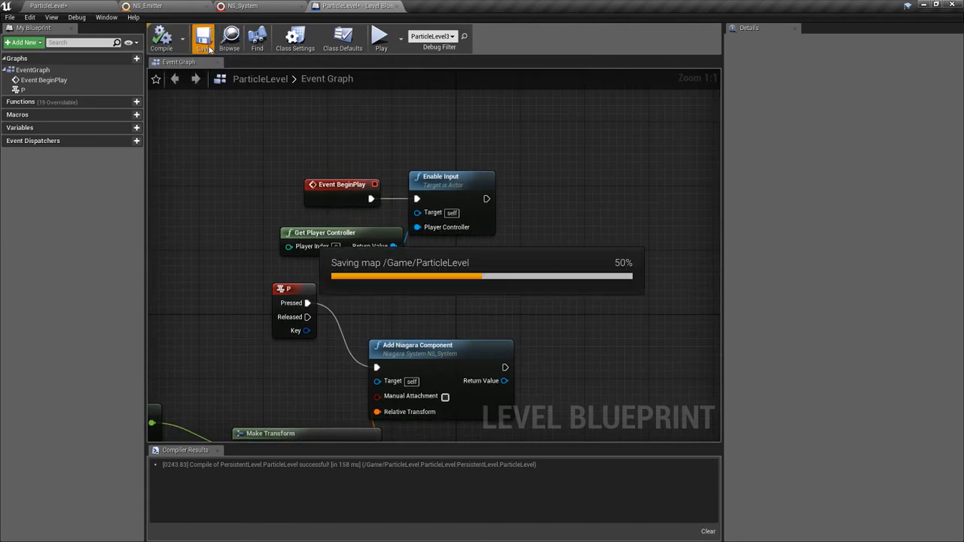
# Play-test ParticleLevel to view the particle systems spawned at random locations, and stop the session.
pyautogui.click(71, 6)
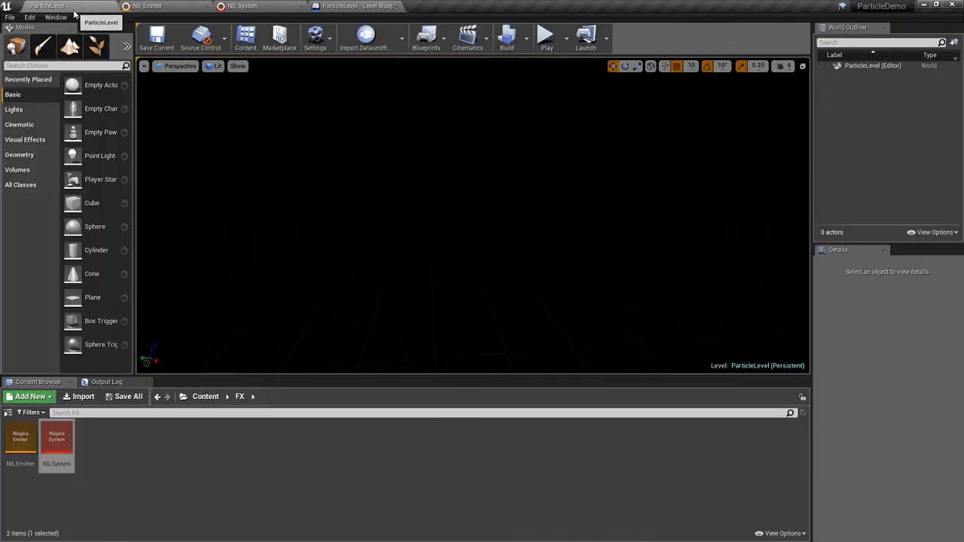
pyautogui.click(545, 36)
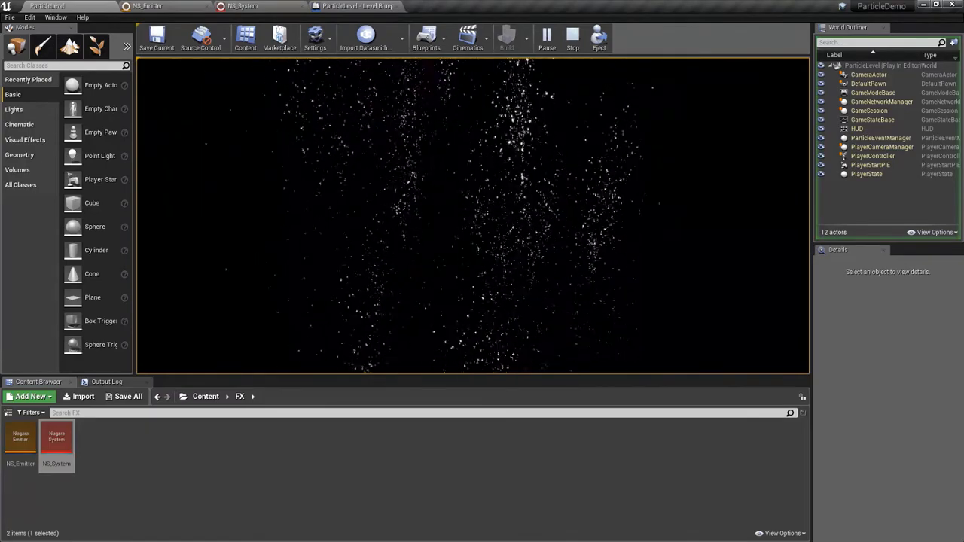
pyautogui.hotkey('shift', 'F1')
pyautogui.click(573, 37)
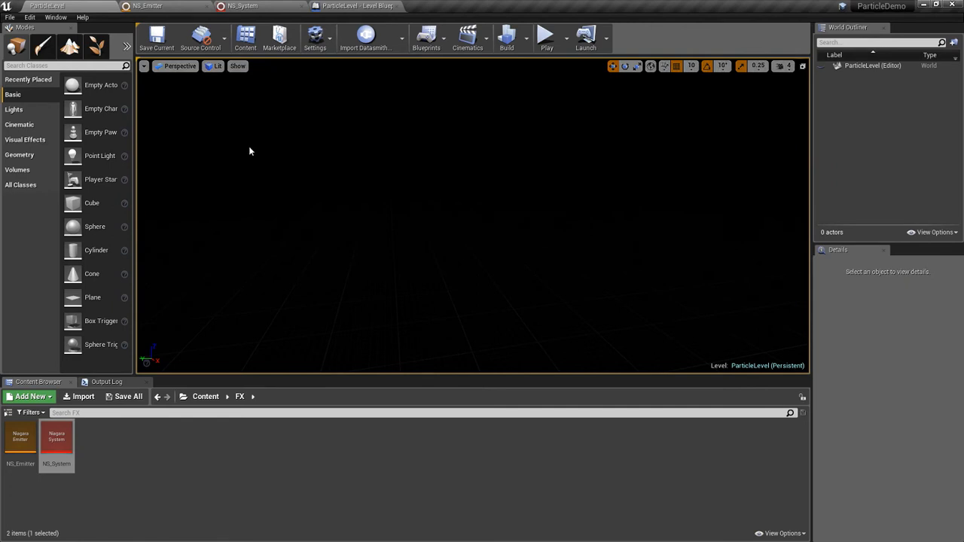
# Add a Static Mesh parameter named Particles.StaticMesh to the Particles parameters of NS_Emitter.
pyautogui.click(155, 6)
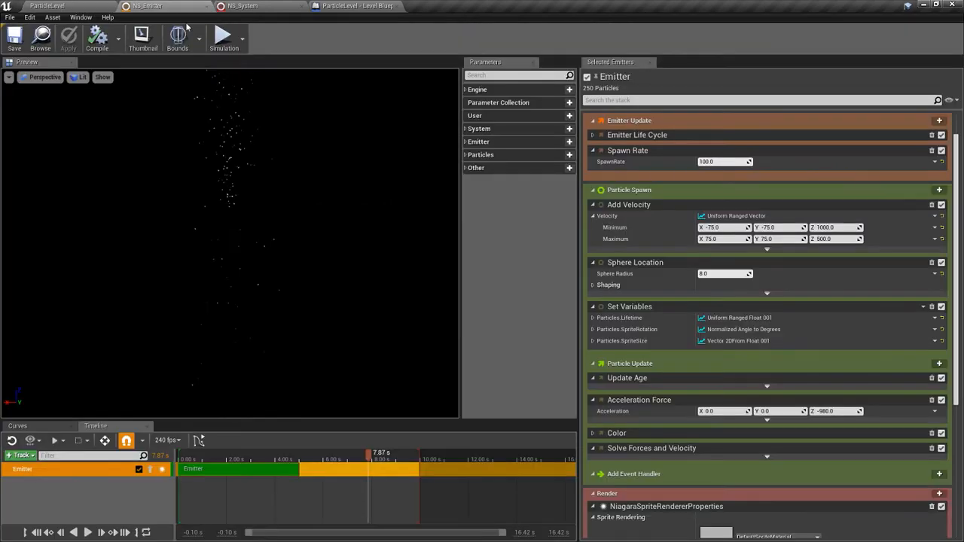
pyautogui.click(466, 155)
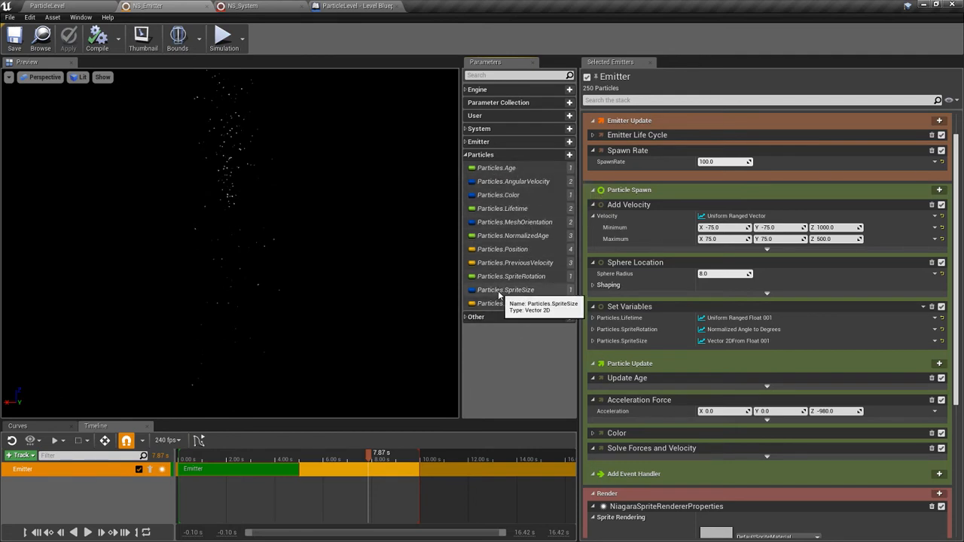
pyautogui.click(569, 154)
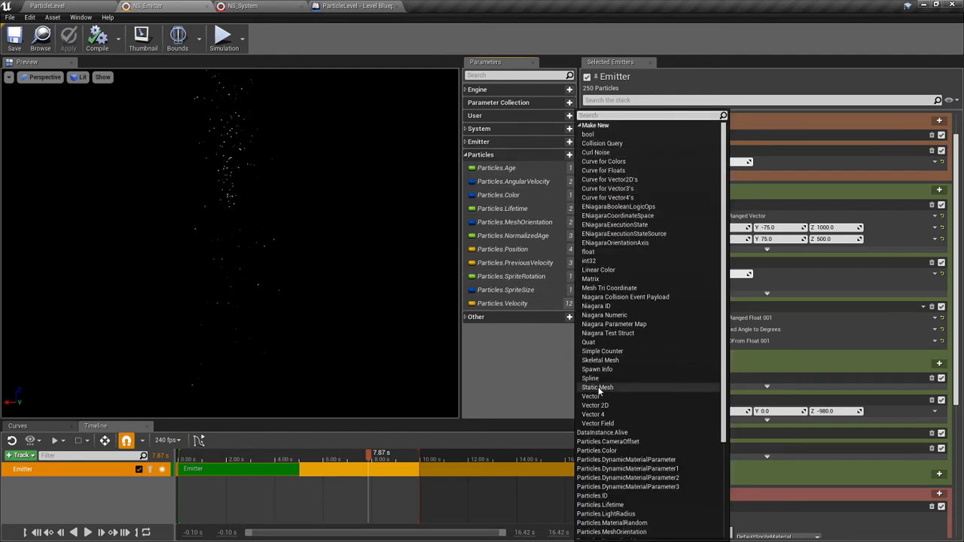
pyautogui.press('Escape')
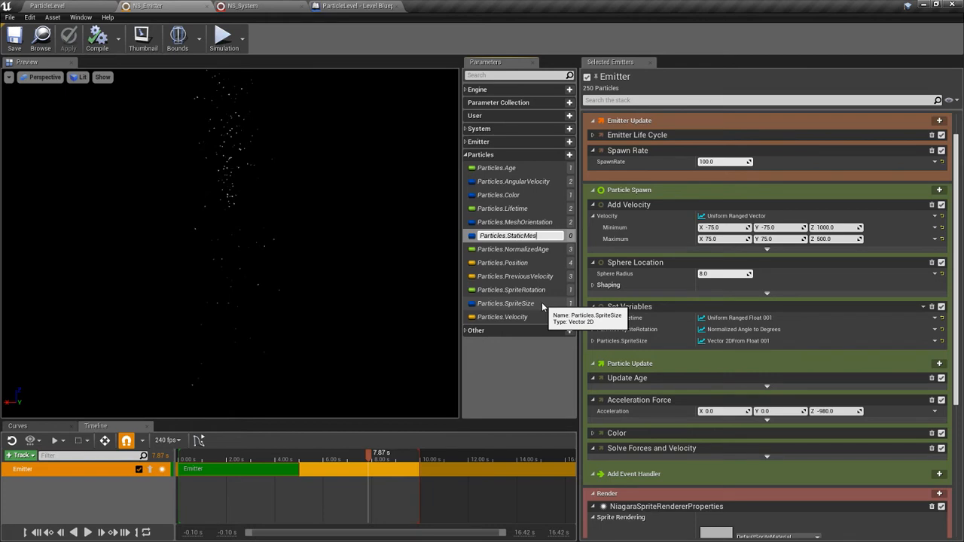
pyautogui.press('Return')
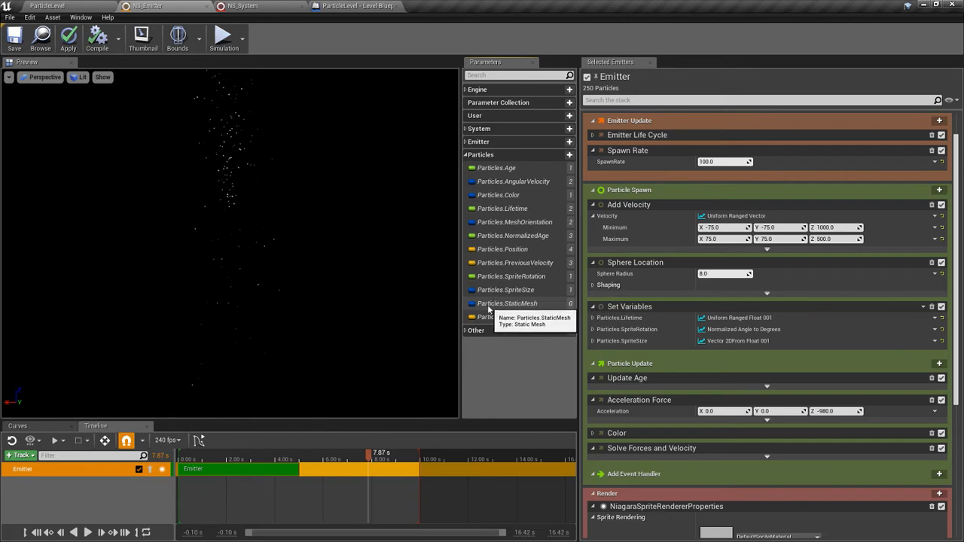
# Add Particles.StaticMesh to the emitter's Set Variables module under Particle Spawn and set its Default Mesh to Cone.
pyautogui.moveTo(491, 304); pyautogui.dragTo(601, 309)
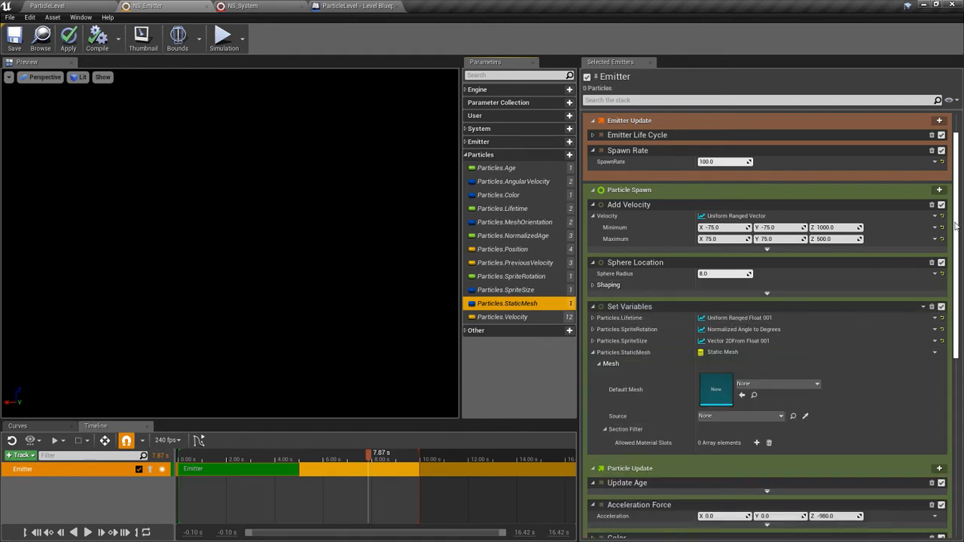
pyautogui.scroll(-3, 955, 226)
pyautogui.click(806, 277)
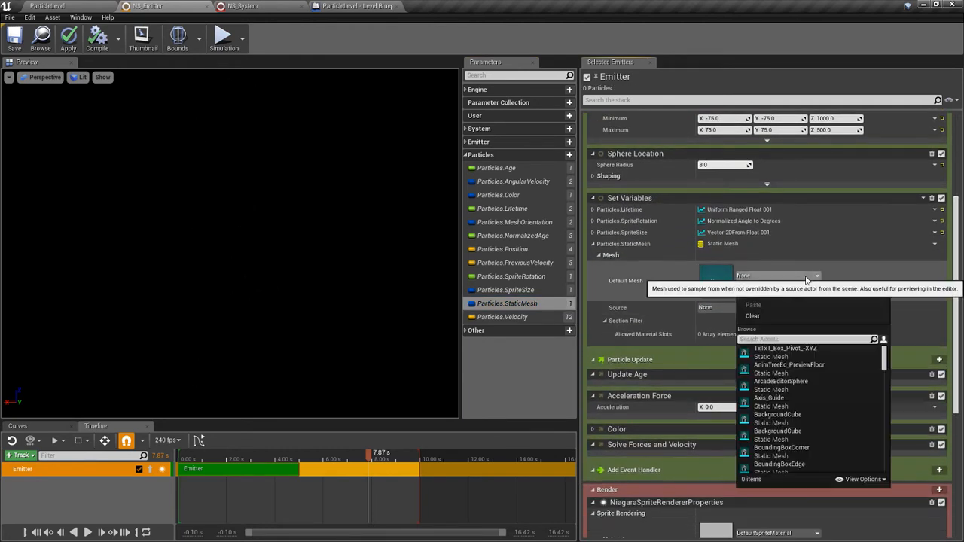
pyautogui.moveTo(956, 253); pyautogui.dragTo(957, 315)
pyautogui.click(798, 189)
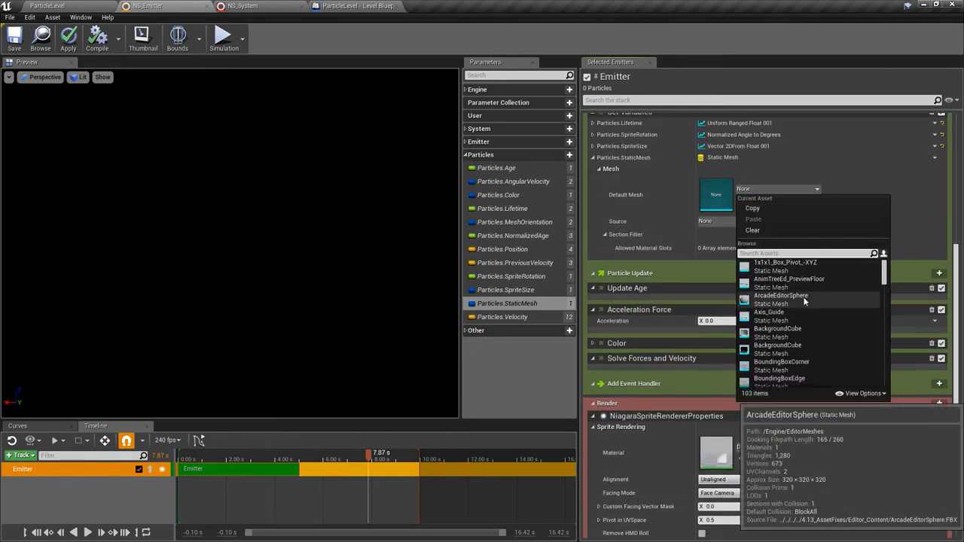
pyautogui.scroll(-3, 805, 311)
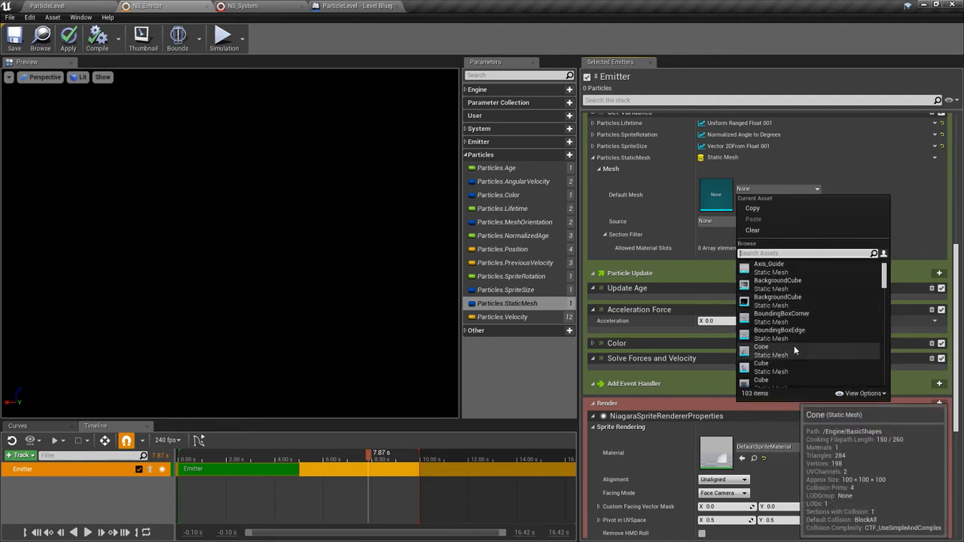
pyautogui.click(793, 347)
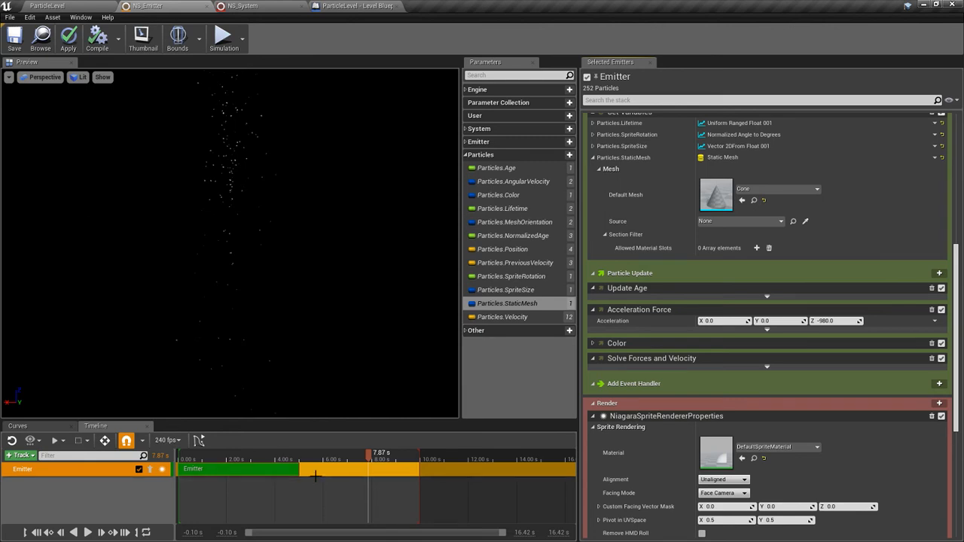
# Scrub the emitter timeline to about 2.70 s to preview the particles and review the module stack.
pyautogui.moveTo(284, 458); pyautogui.dragTo(220, 449)
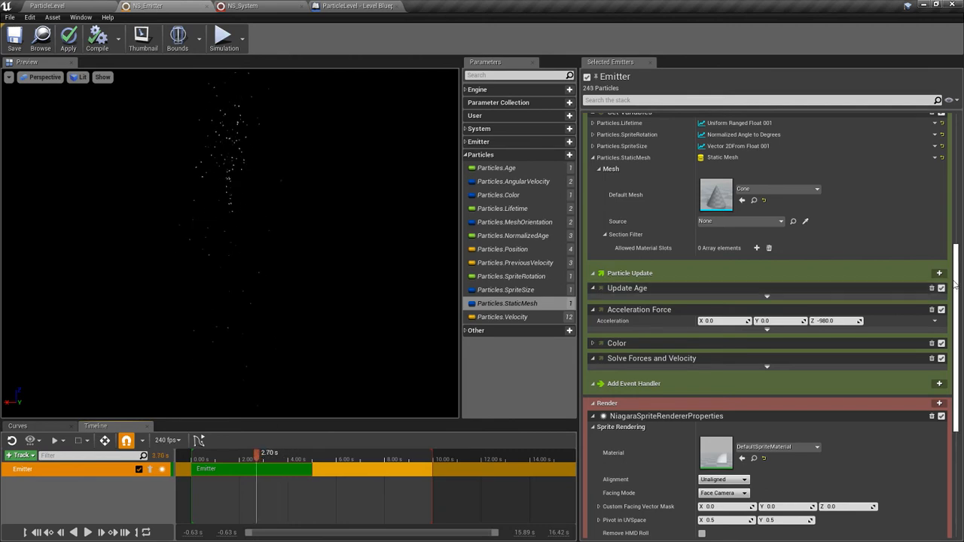
pyautogui.moveTo(954, 293); pyautogui.dragTo(954, 252)
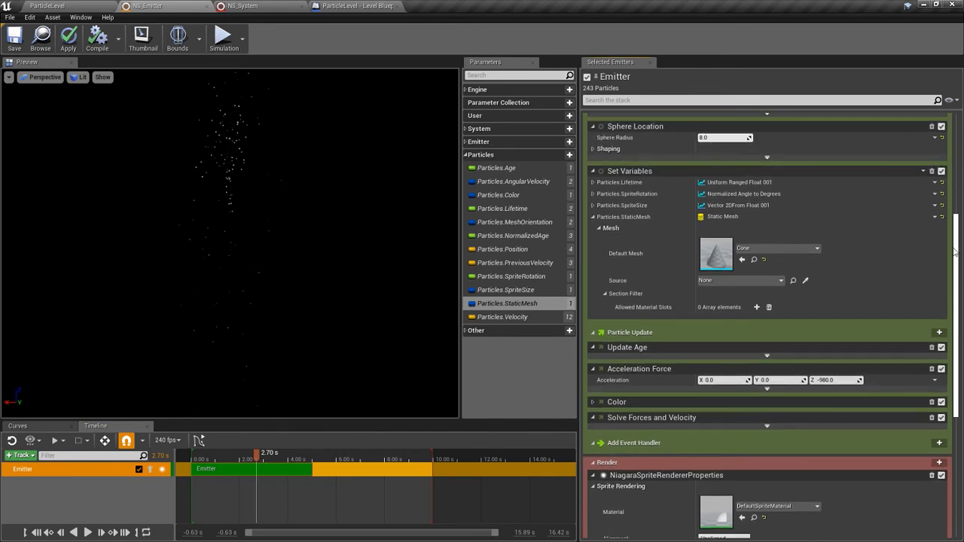
# Create a Niagara Module Script named SpawnScript in the project's Content/FX folder, alongside NS_Emitter and NS_System.
pyautogui.click(64, 9)
pyautogui.rightClick(131, 460)
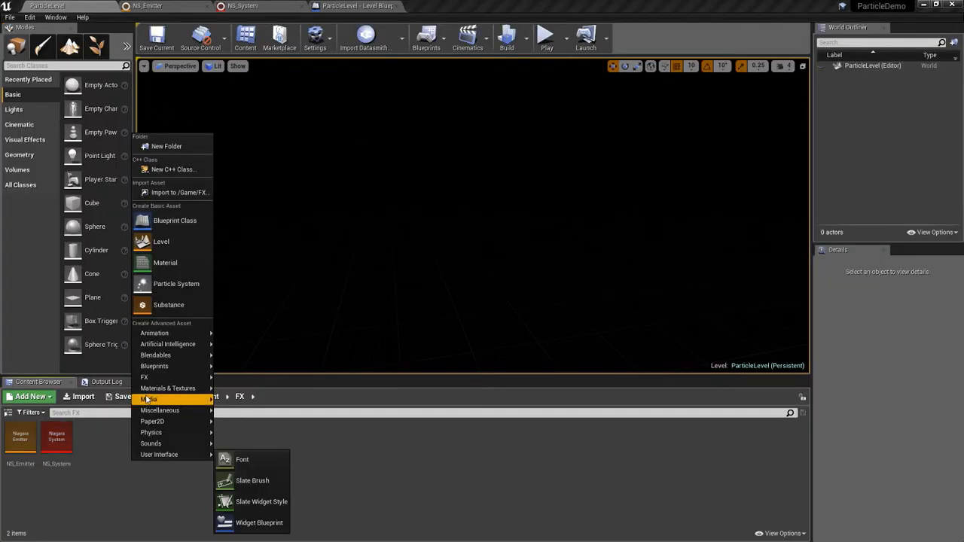
pyautogui.moveTo(158, 383)
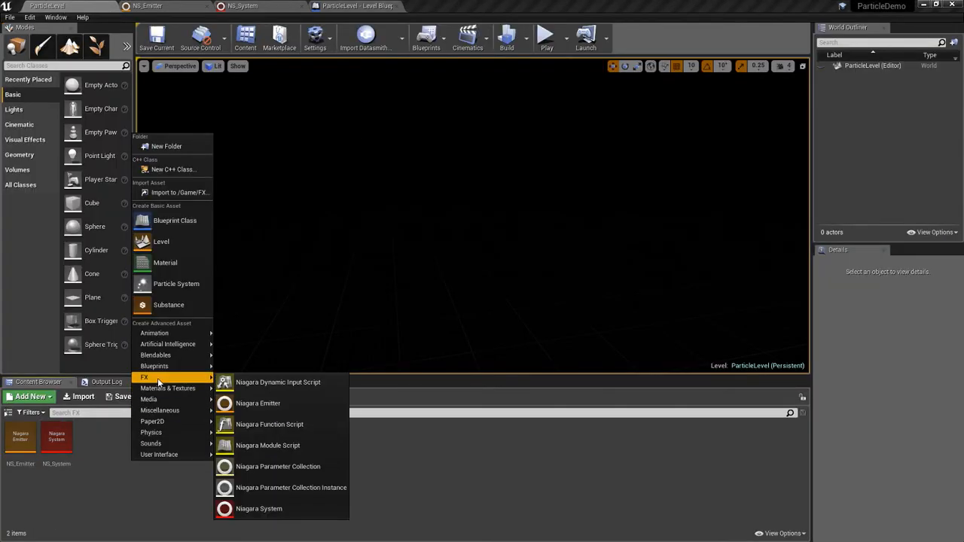
pyautogui.click(273, 445)
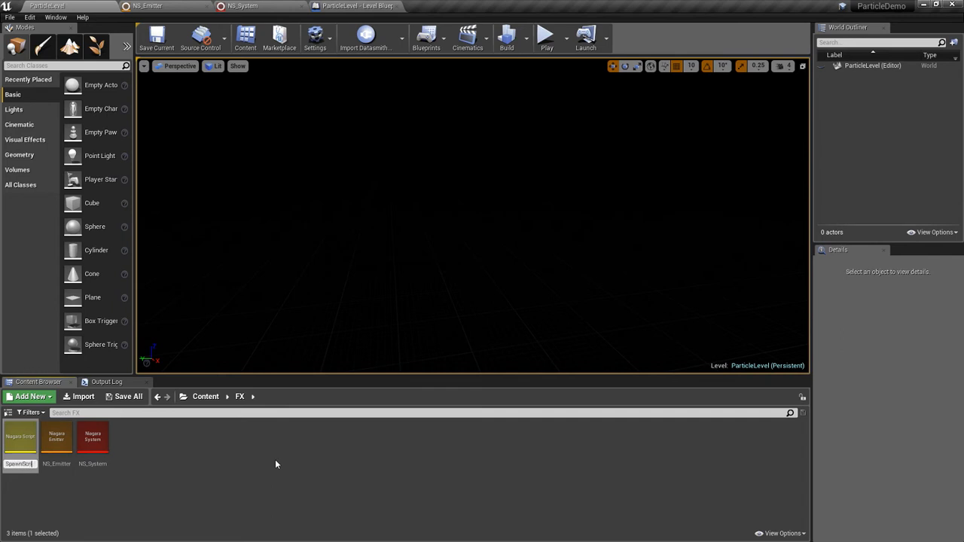
pyautogui.press('Return')
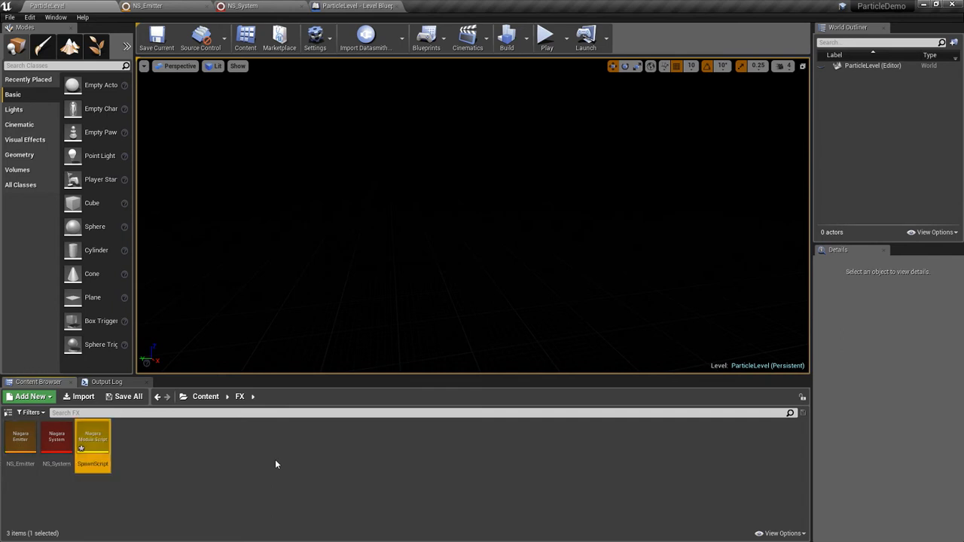
# Open SpawnScript and limit its Module Usage Bitmask to Module and Particle Spawn Script, clearing the Interpolated, Update and Event script flags.
pyautogui.doubleClick(99, 449)
pyautogui.moveTo(496, 235); pyautogui.dragTo(340, 175, button='right')
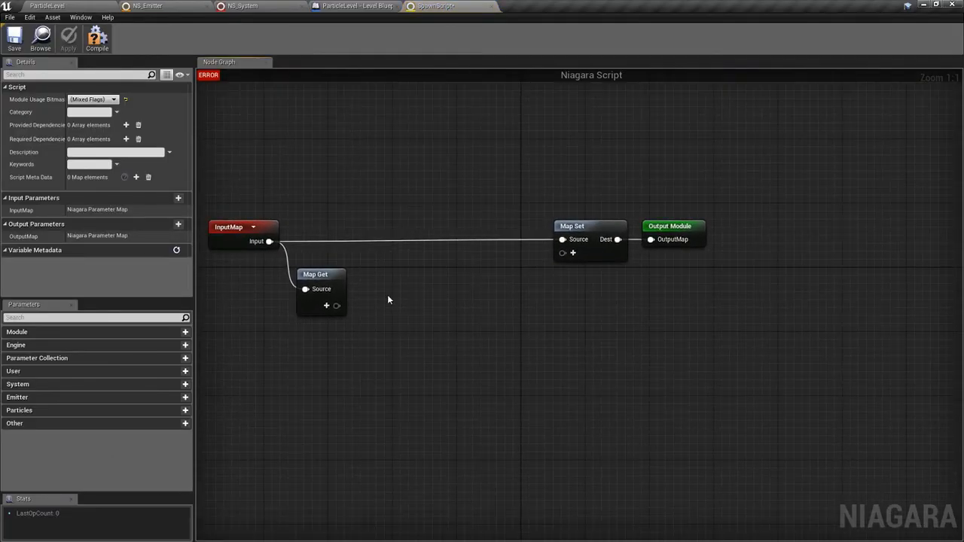
pyautogui.click(97, 99)
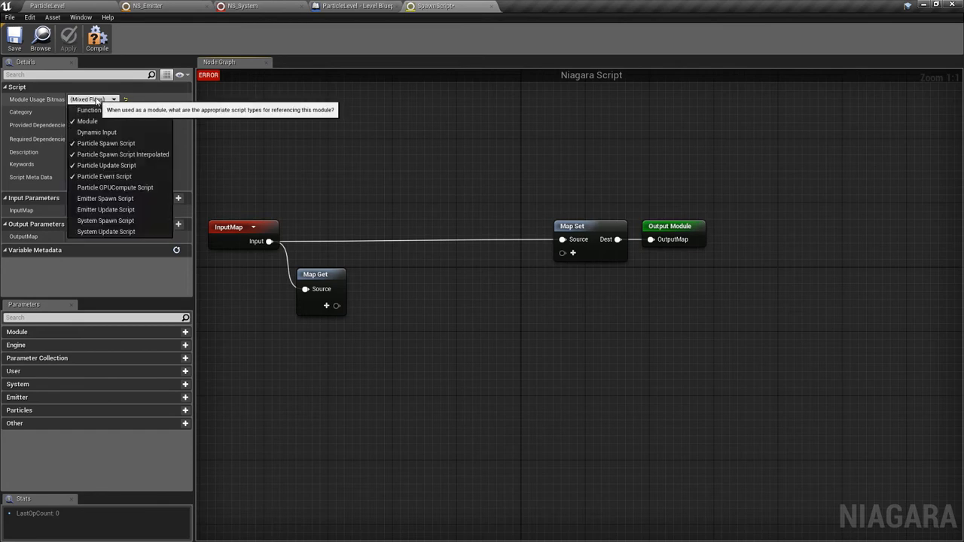
pyautogui.click(117, 155)
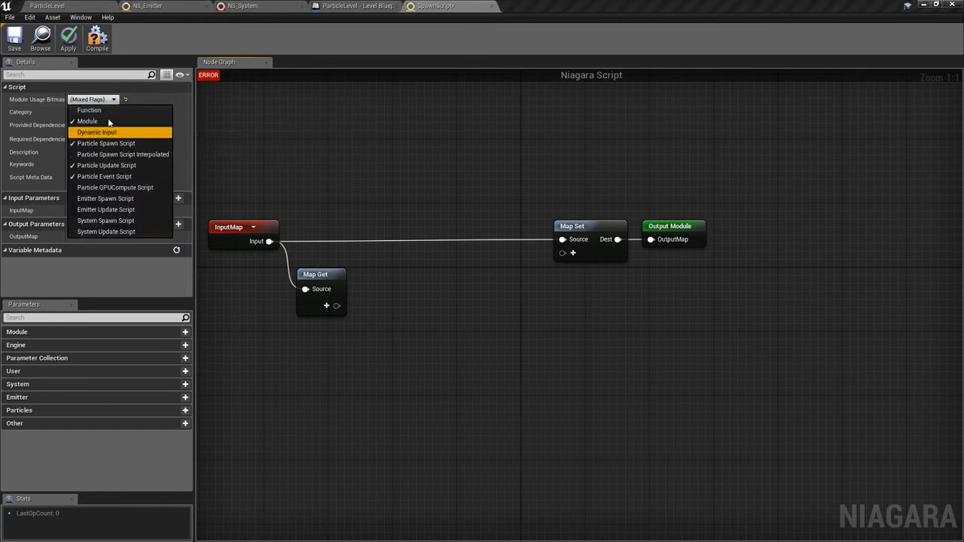
pyautogui.click(113, 176)
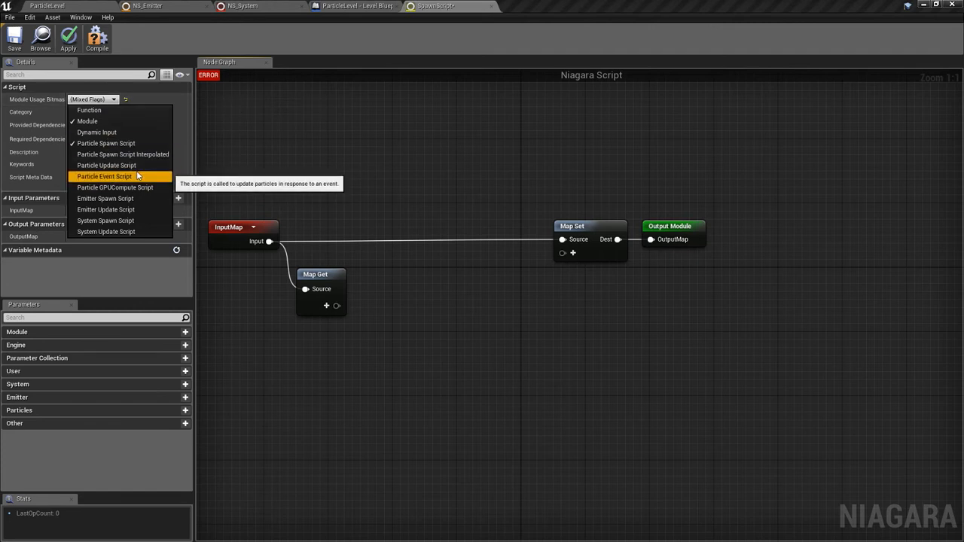
pyautogui.click(241, 156)
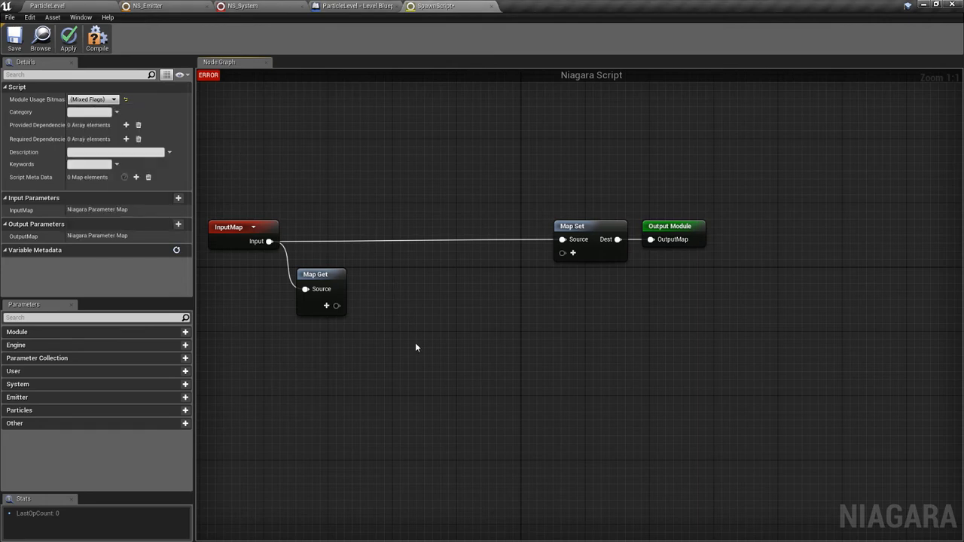
# Add a new Static Mesh parameter in the Particles namespace to the Map Get node and name it Particles.StaticMesh.
pyautogui.click(326, 305)
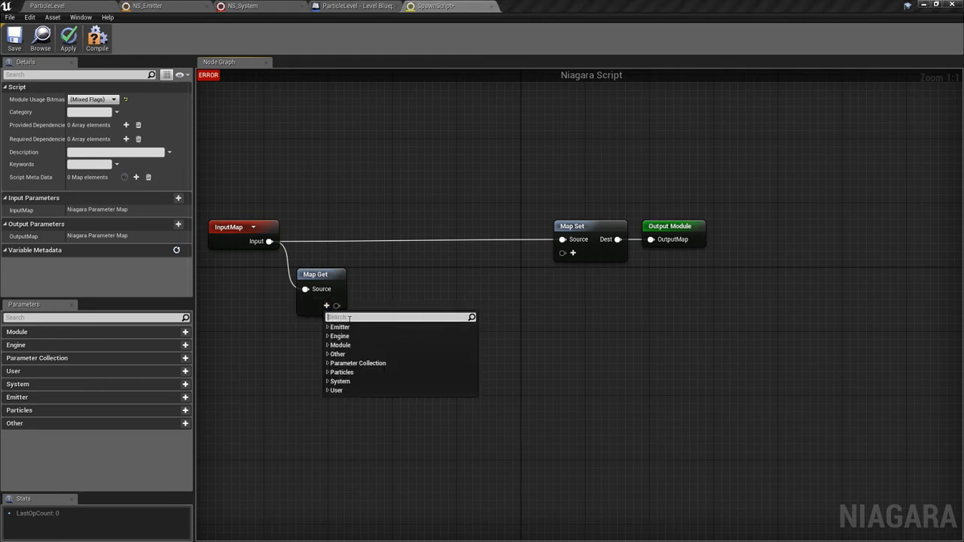
pyautogui.write('stat')
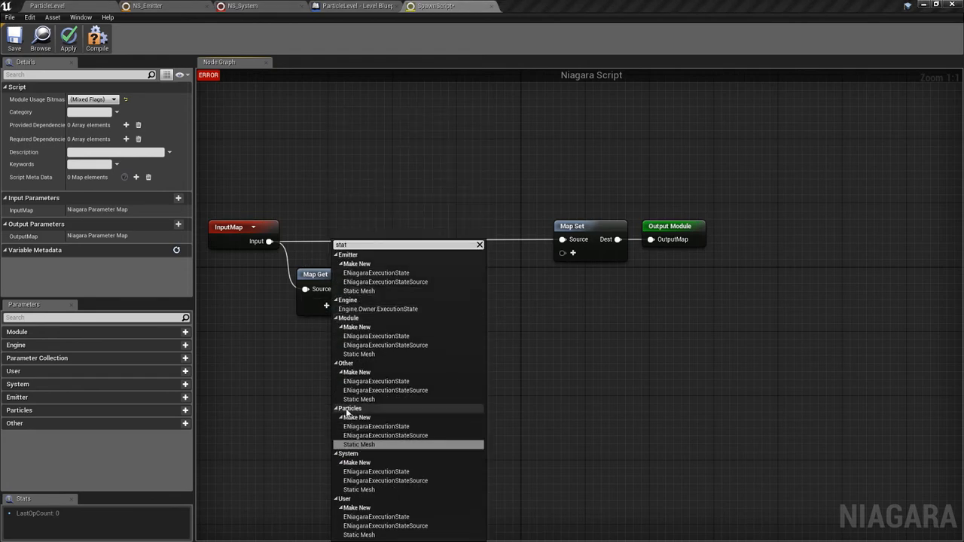
pyautogui.click(368, 444)
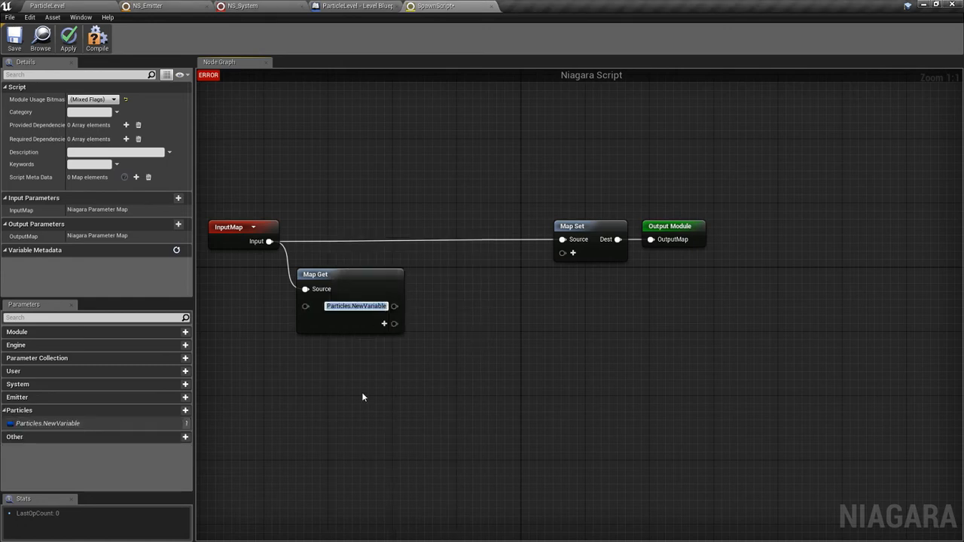
pyautogui.press('End')
pyautogui.press('BackSpace')
pyautogui.press('BackSpace')
pyautogui.press('BackSpace')
pyautogui.press('BackSpace')
pyautogui.press('BackSpace')
pyautogui.press('BackSpace')
pyautogui.press('BackSpace')
pyautogui.press('BackSpace')
pyautogui.press('BackSpace')
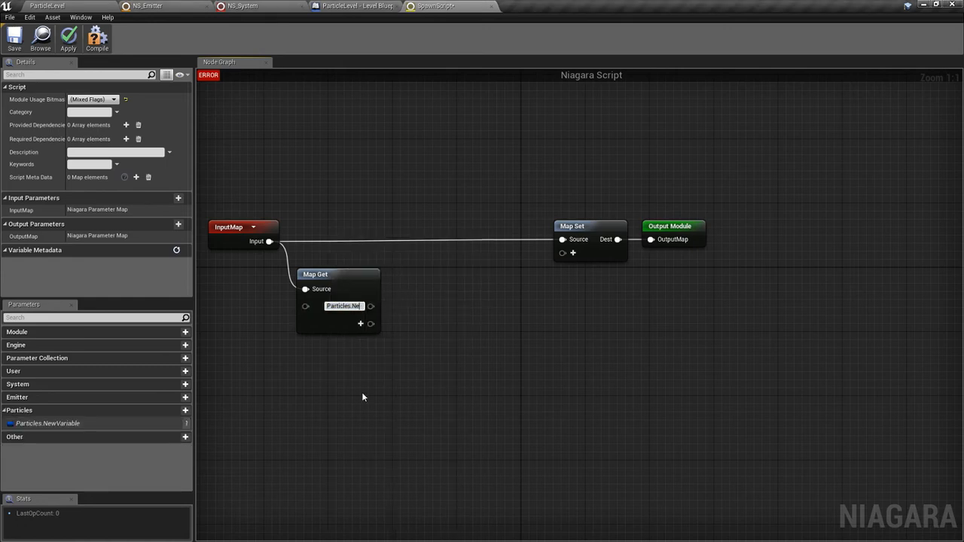
pyautogui.press('BackSpace')
pyautogui.press('BackSpace')
pyautogui.write('Static')
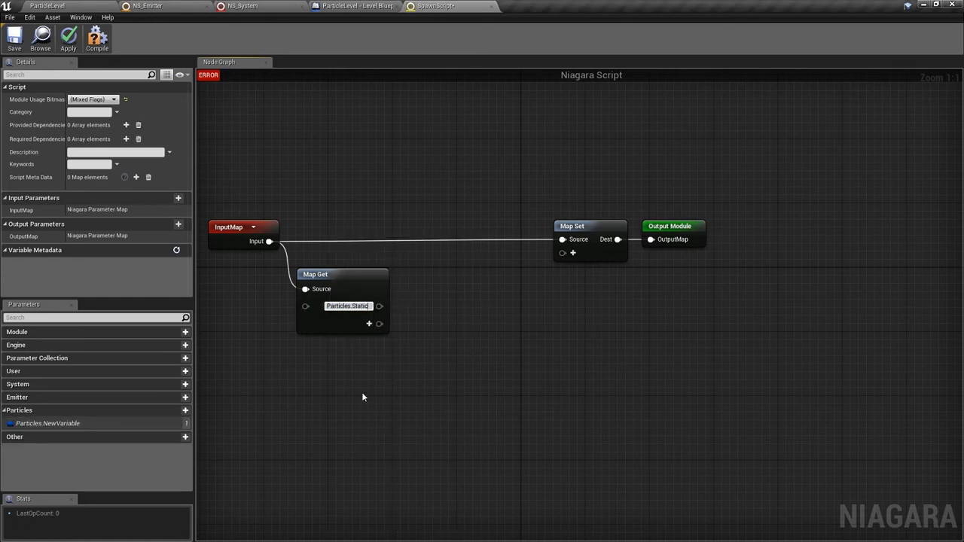
pyautogui.write('Mesh')
pyautogui.press('Return')
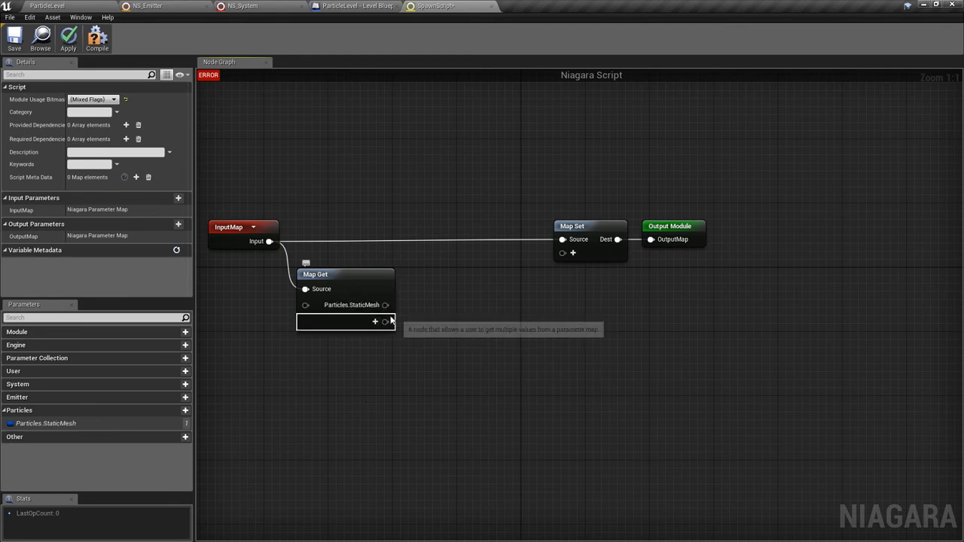
# Add a GetTriPositionWS node fed by the Particles.StaticMesh output of Map Get.
pyautogui.moveTo(385, 305); pyautogui.dragTo(458, 302)
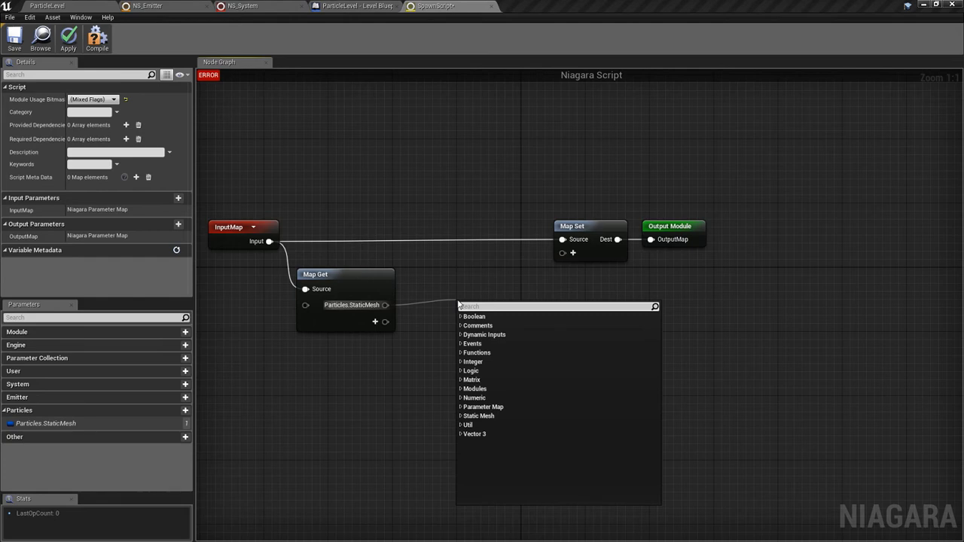
pyautogui.write('get tri')
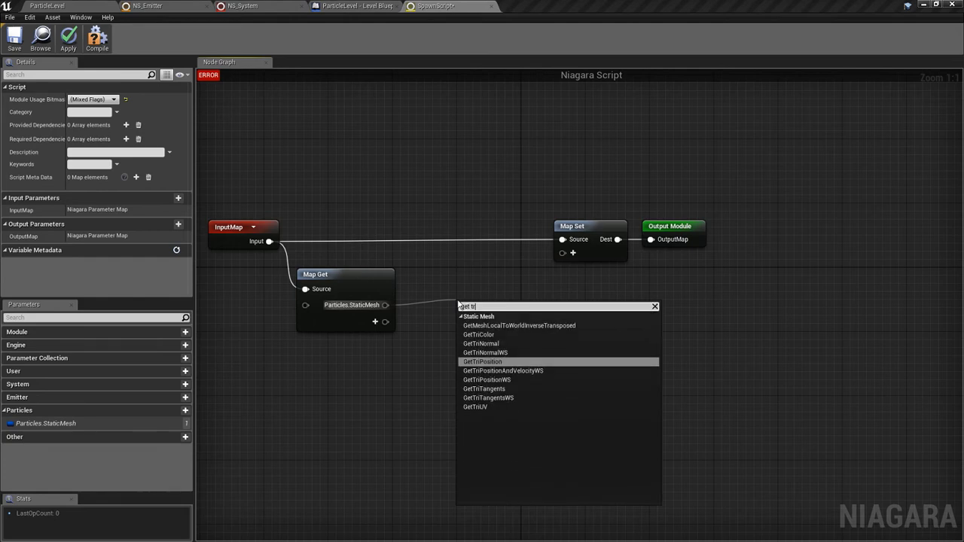
pyautogui.press('Down')
pyautogui.press('Down')
pyautogui.press('Return')
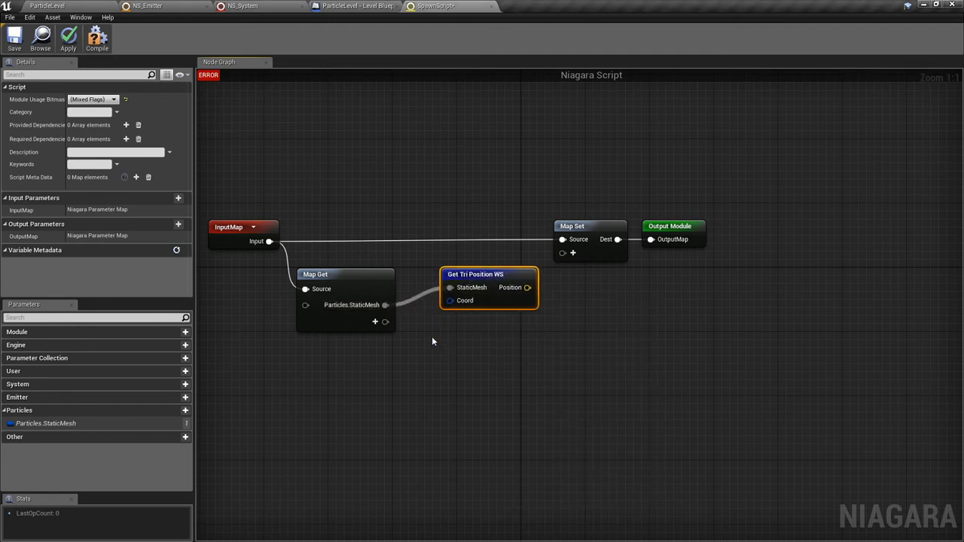
# Add a Random Tri Coord node fed by Particles.StaticMesh and connect its Coord output to the Coord input of Get Tri Position WS.
pyautogui.moveTo(385, 305); pyautogui.dragTo(431, 396)
pyautogui.write('ra')
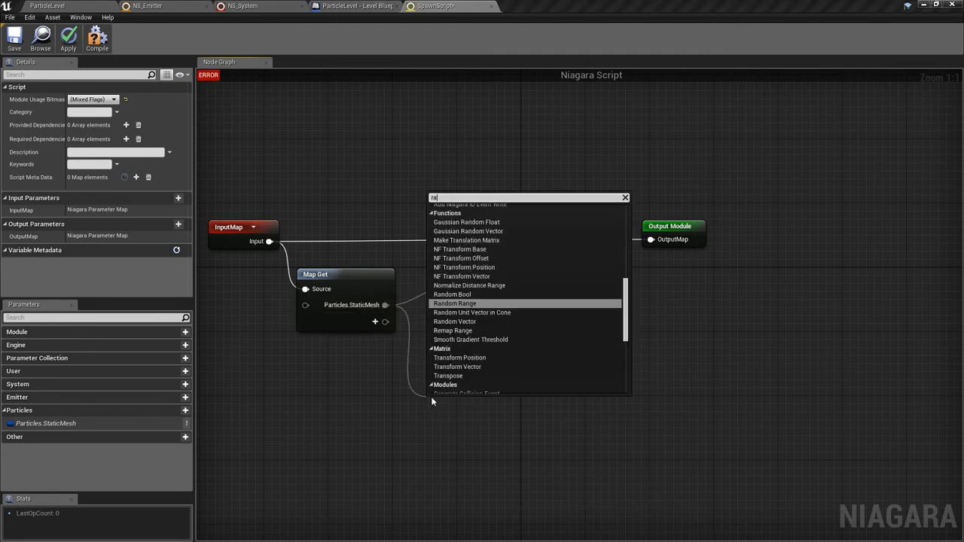
pyautogui.write('ndomtro')
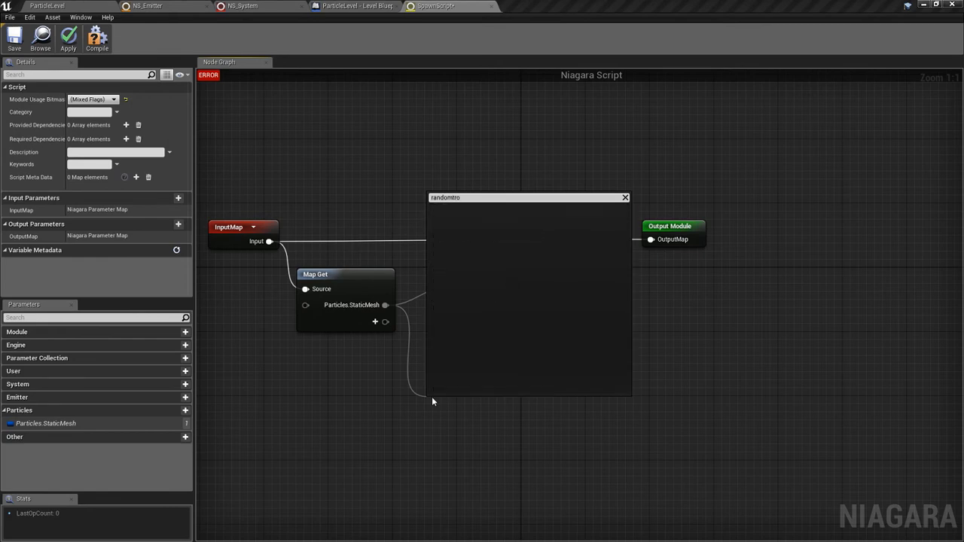
pyautogui.press('BackSpace')
pyautogui.write('i')
pyautogui.press('Return')
pyautogui.moveTo(504, 416); pyautogui.dragTo(454, 301)
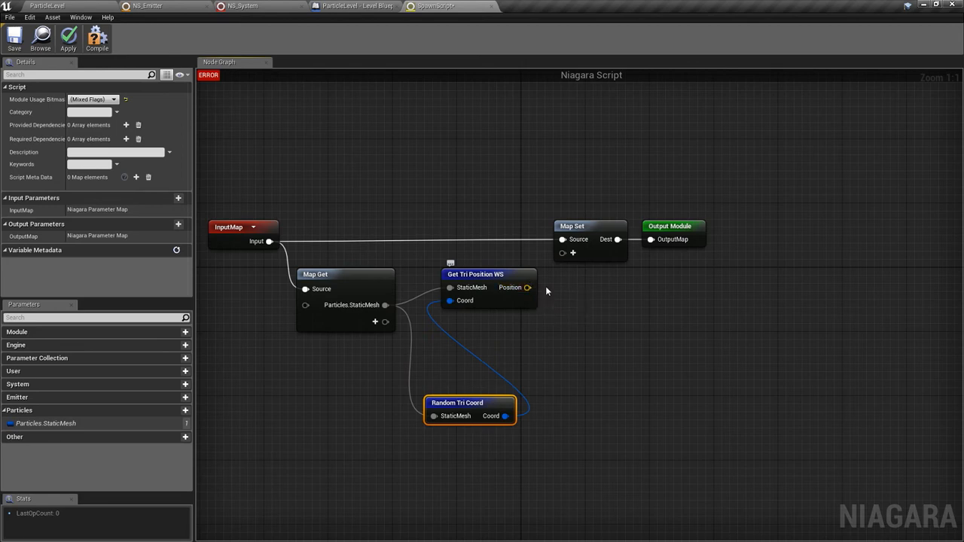
# Add Particles.Position to the Map Set node and connect the Position output of Get Tri Position WS to it.
pyautogui.click(573, 252)
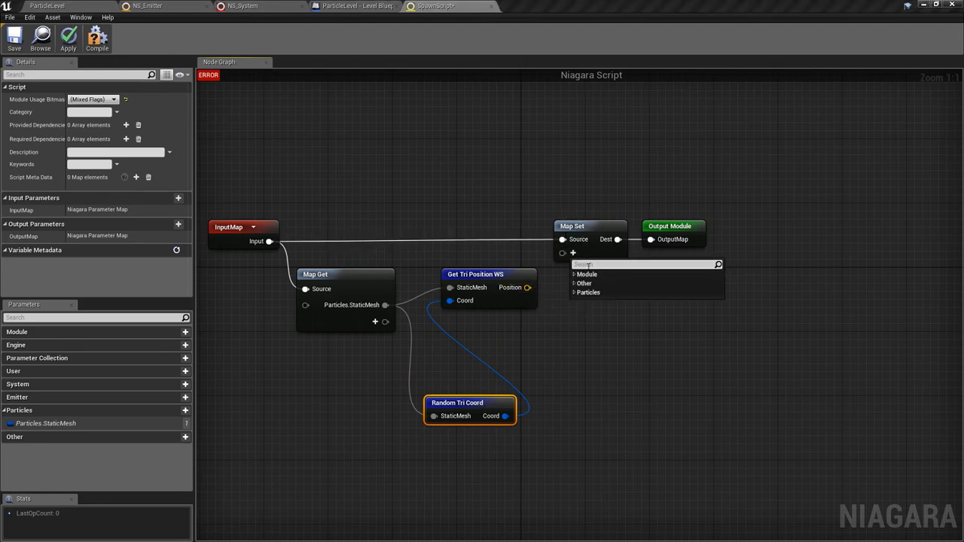
pyautogui.write('Particles')
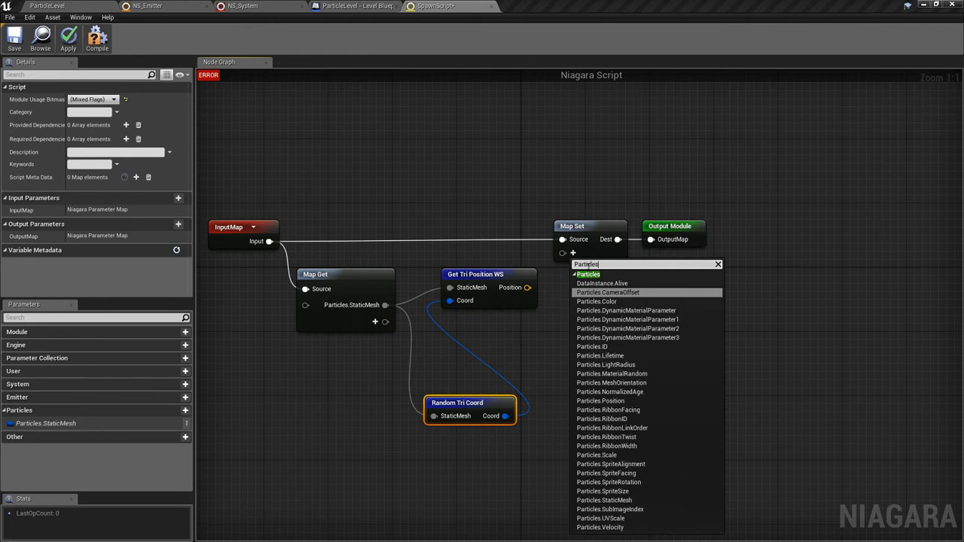
pyautogui.write('.po')
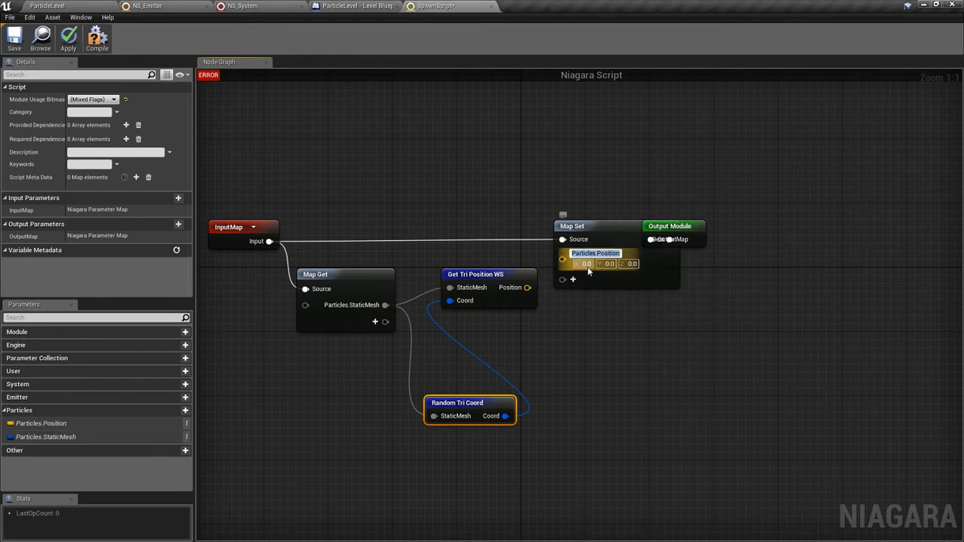
pyautogui.press('Return')
pyautogui.click(193, 5)
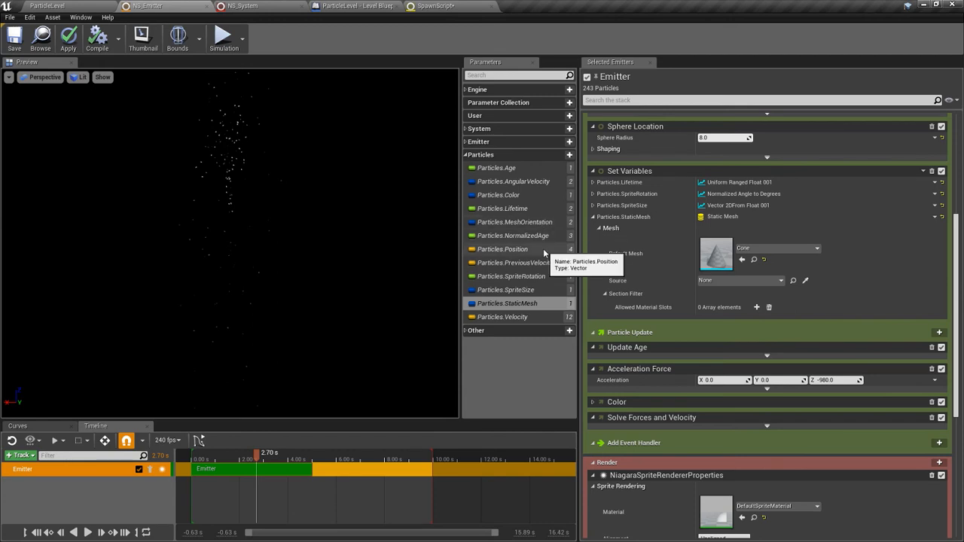
pyautogui.click(436, 6)
pyautogui.moveTo(527, 287); pyautogui.dragTo(562, 257)
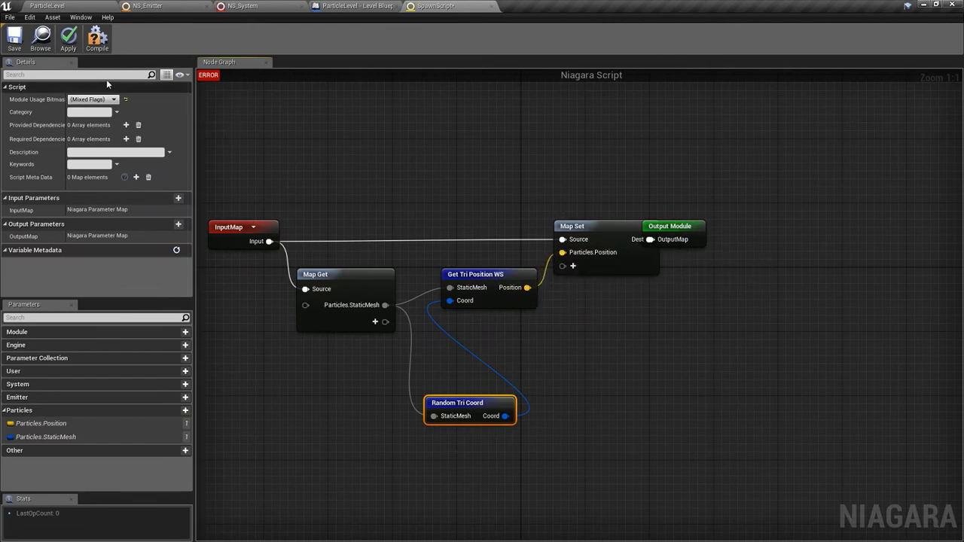
# Compile and save SpawnScript, and apply the Category Kat to the script.
pyautogui.click(98, 39)
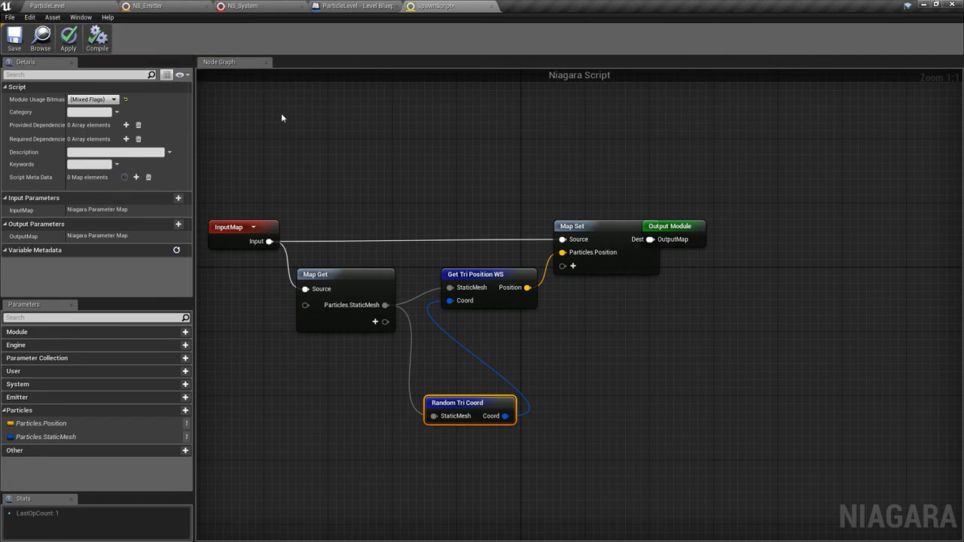
pyautogui.click(14, 36)
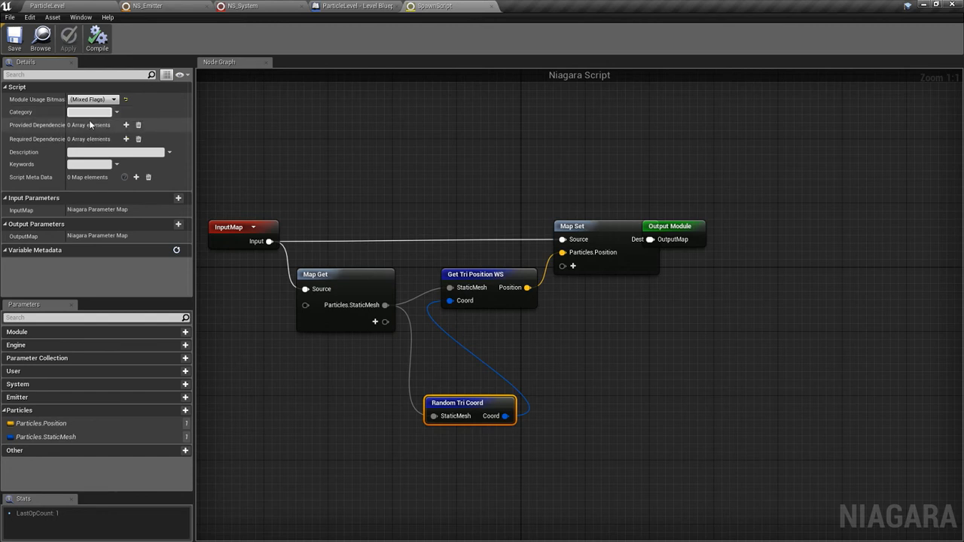
pyautogui.press('Return')
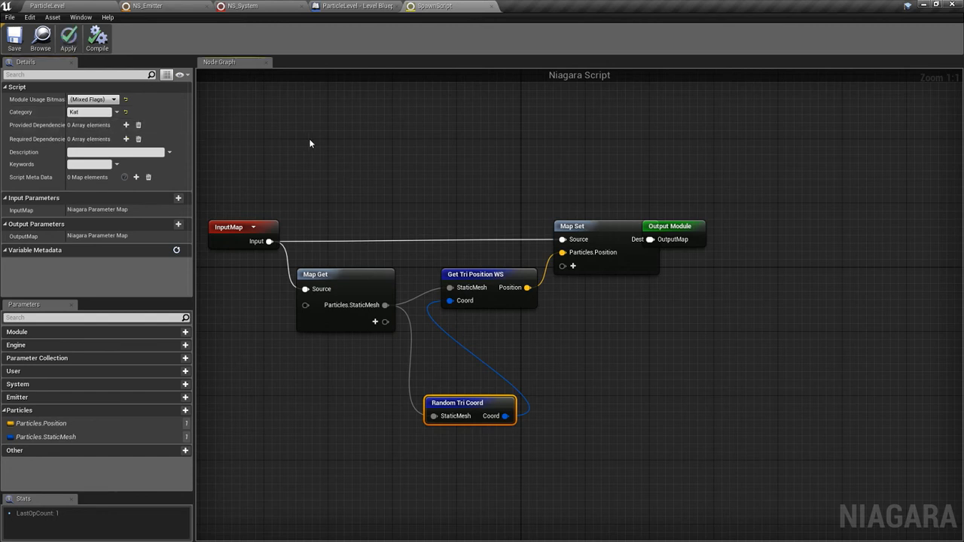
pyautogui.click(309, 139)
pyautogui.click(68, 36)
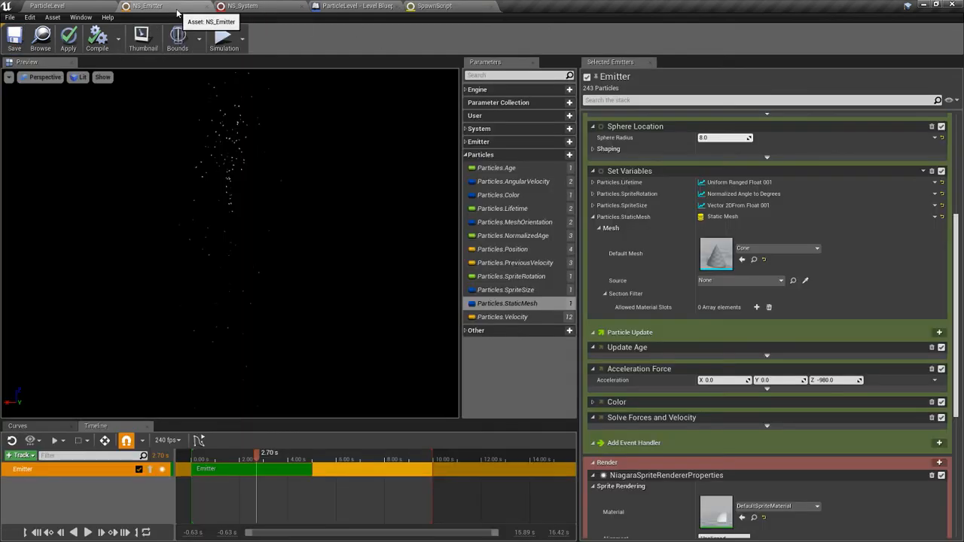
# Add the Spawn Script module from the Kat category to the Particle Spawn group of NS_Emitter.
pyautogui.click(158, 6)
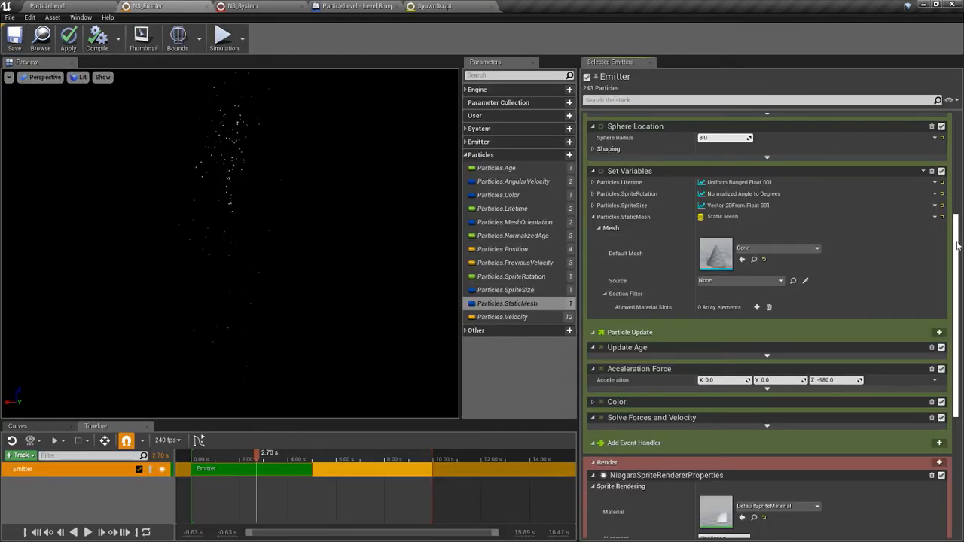
pyautogui.scroll(3, 948, 252)
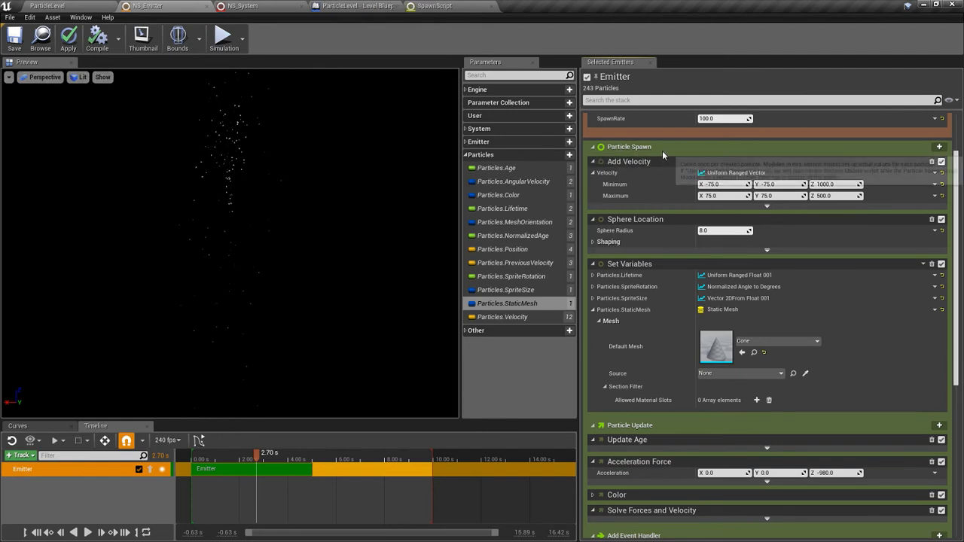
pyautogui.click(939, 146)
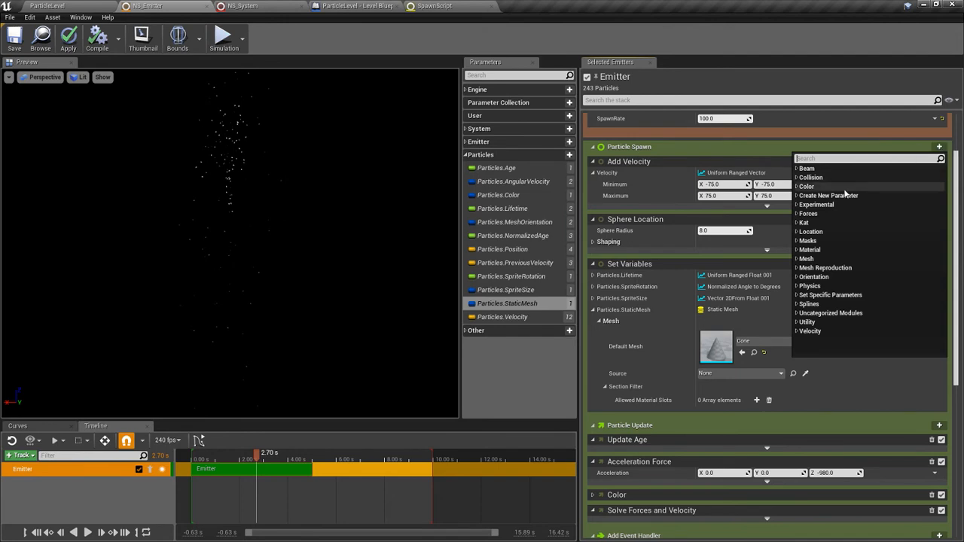
pyautogui.click(801, 222)
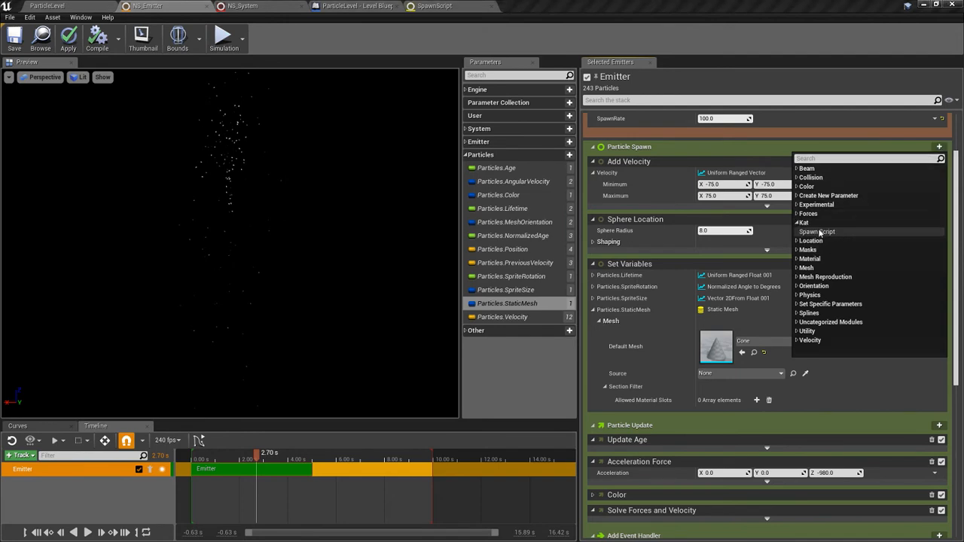
pyautogui.click(817, 232)
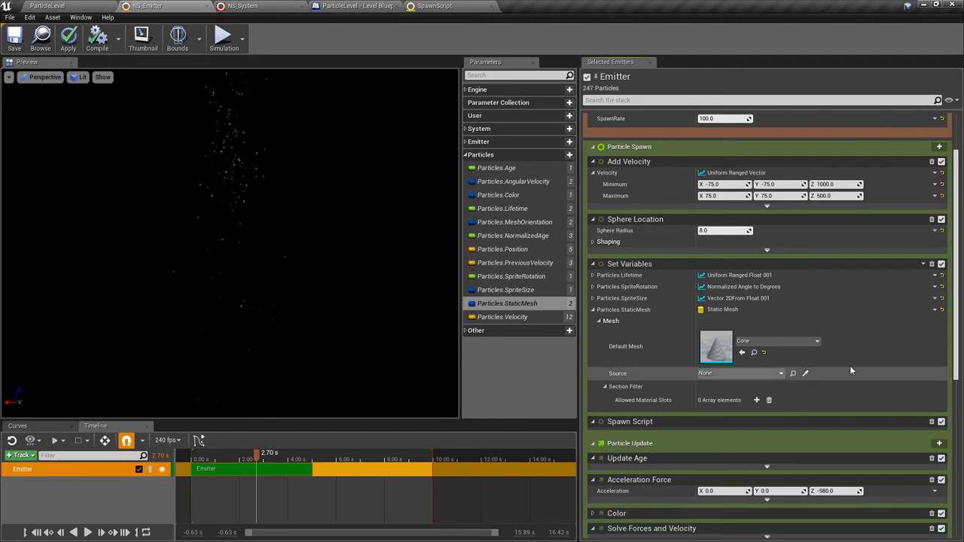
# Replace the Spawn Rate module in Emitter Update with Spawn Burst Instantaneous and set its Spawn Count to 10000.
pyautogui.scroll(-3, 954, 265)
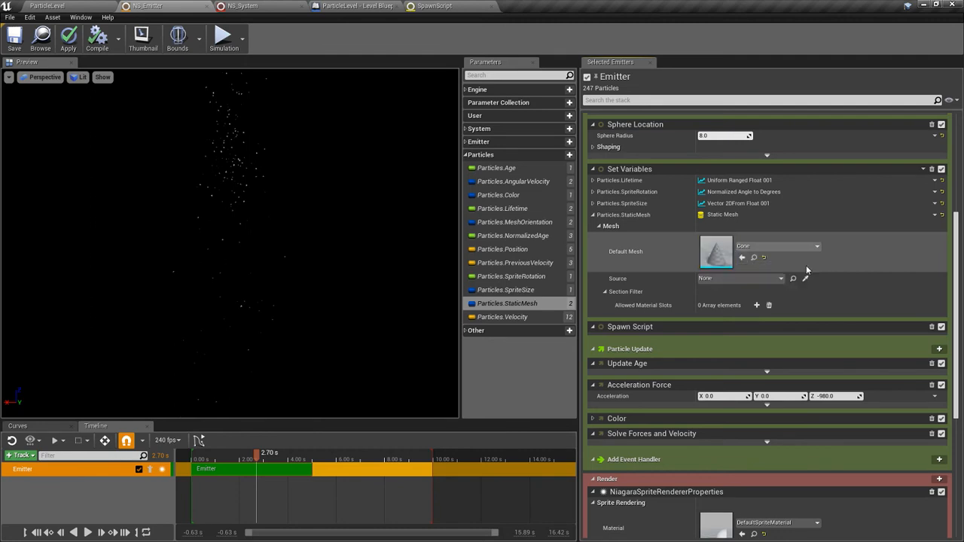
pyautogui.scroll(5, 959, 240)
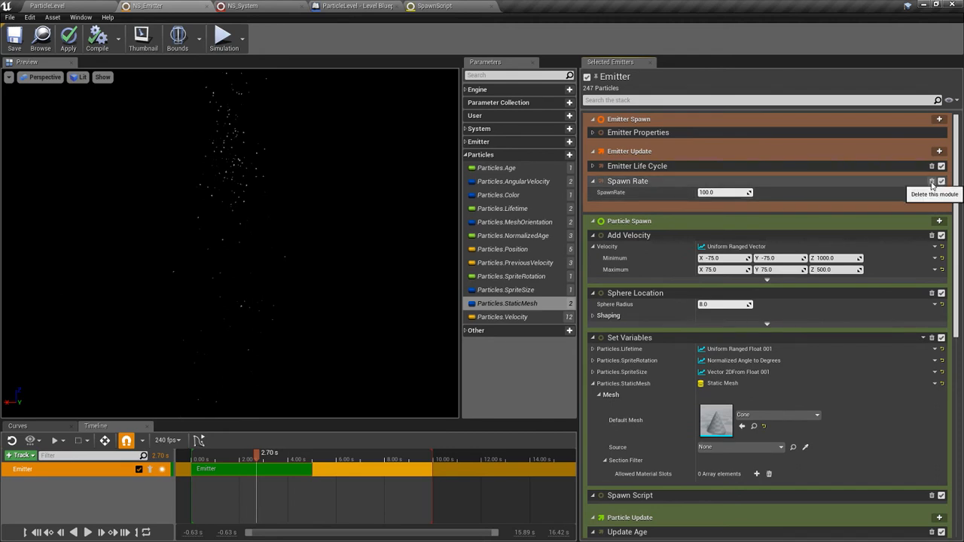
pyautogui.click(931, 182)
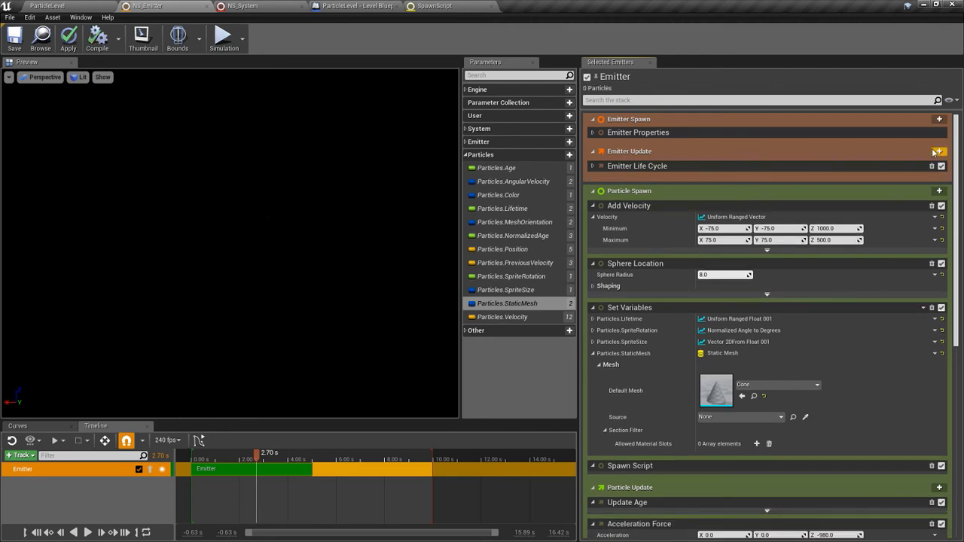
pyautogui.click(937, 151)
pyautogui.write('burst')
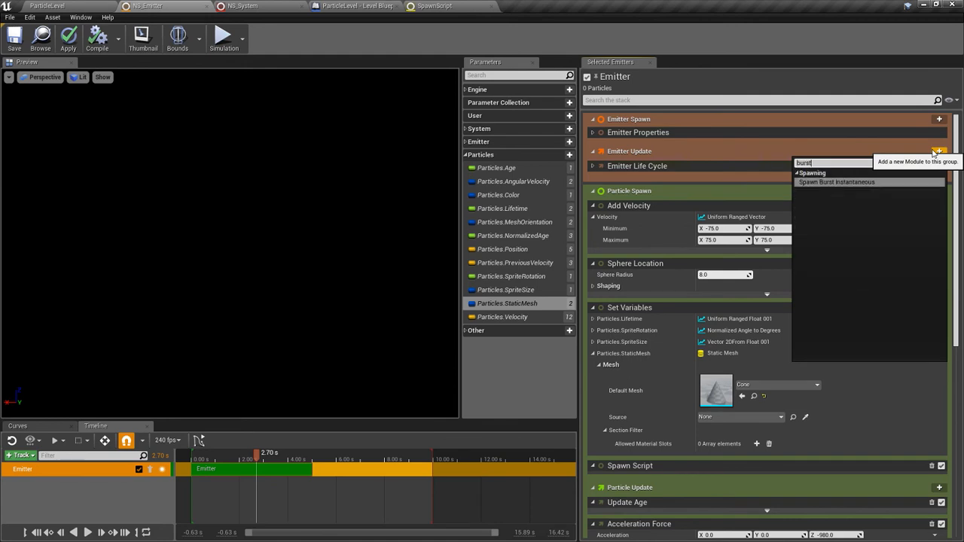
pyautogui.click(882, 181)
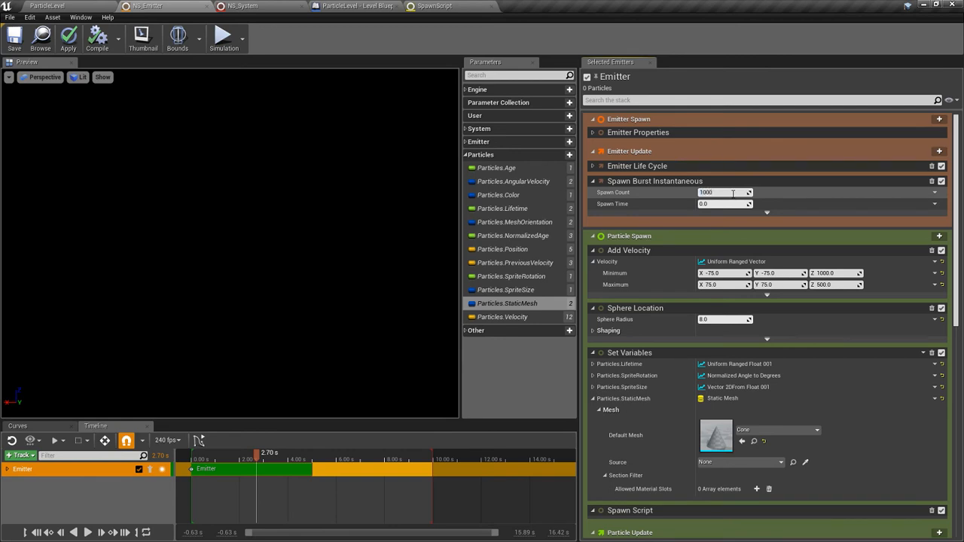
pyautogui.press('Return')
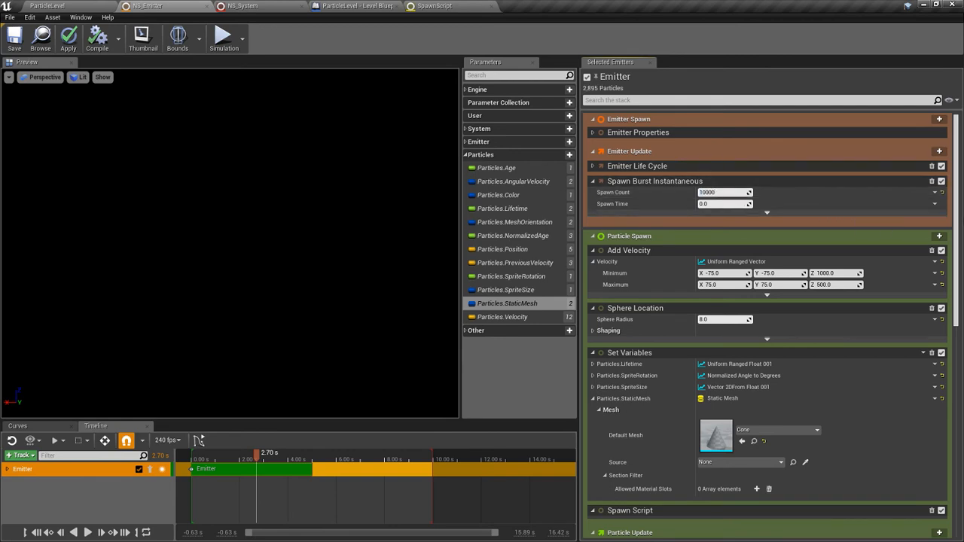
# Delete the Add Velocity module from Particle Spawn and the Acceleration Force module from Particle Update.
pyautogui.scroll(-3, 957, 195)
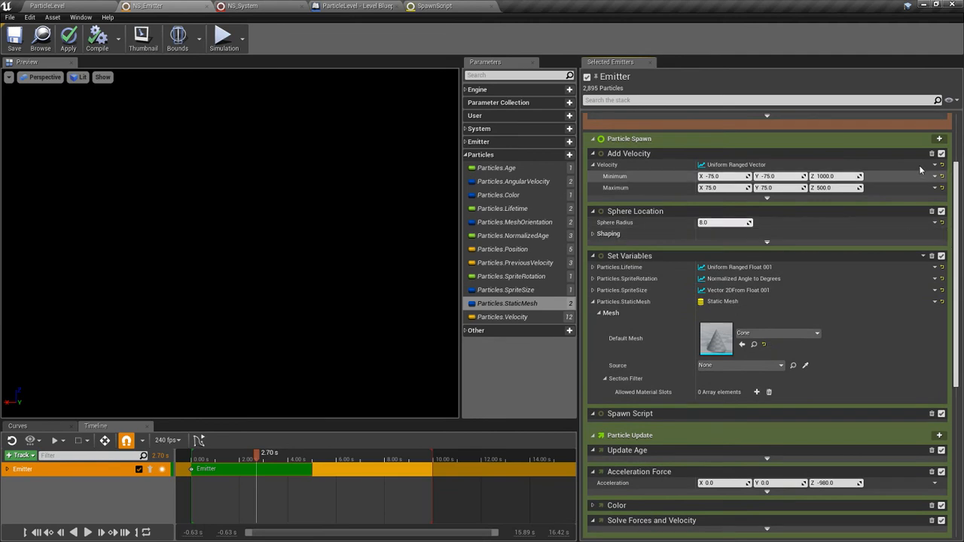
pyautogui.click(932, 154)
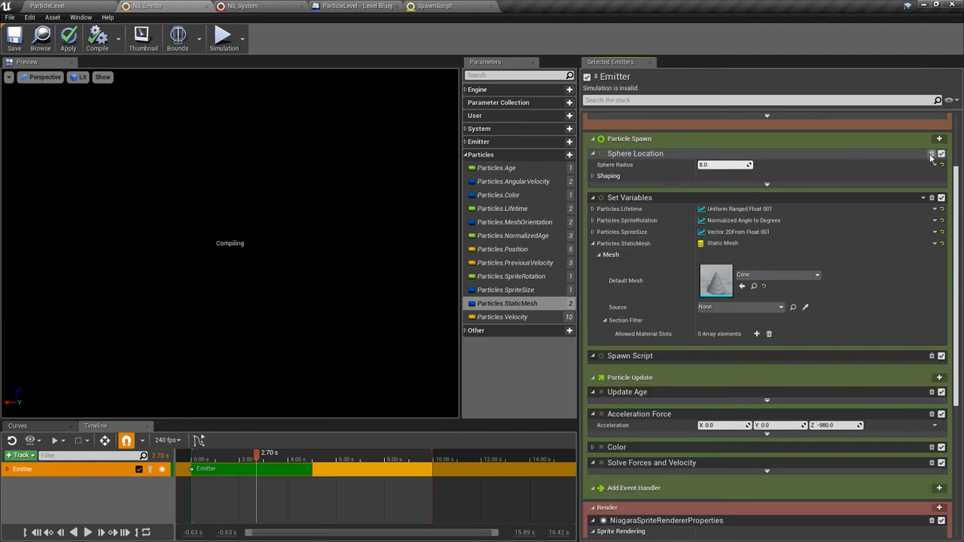
pyautogui.scroll(-1, 957, 183)
pyautogui.moveTo(956, 183); pyautogui.dragTo(956, 257)
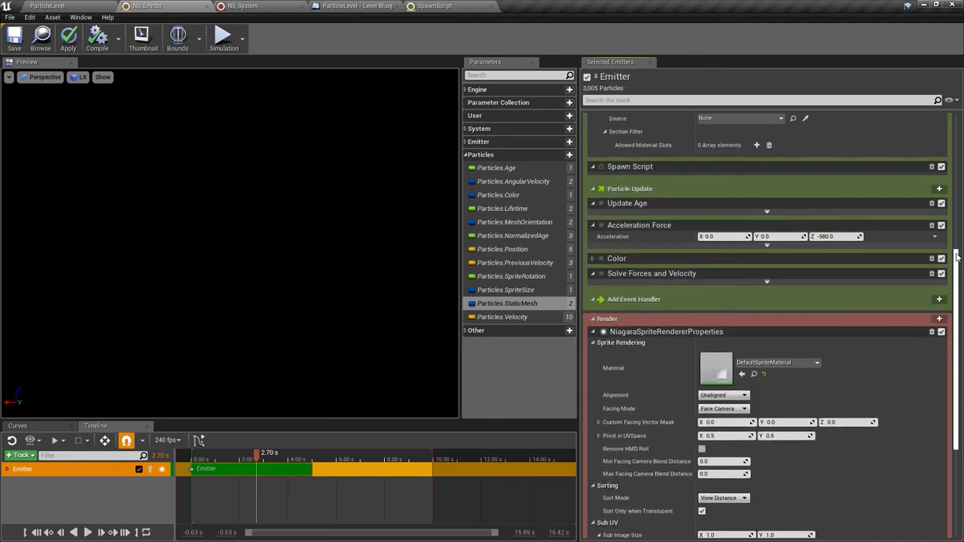
pyautogui.click(931, 225)
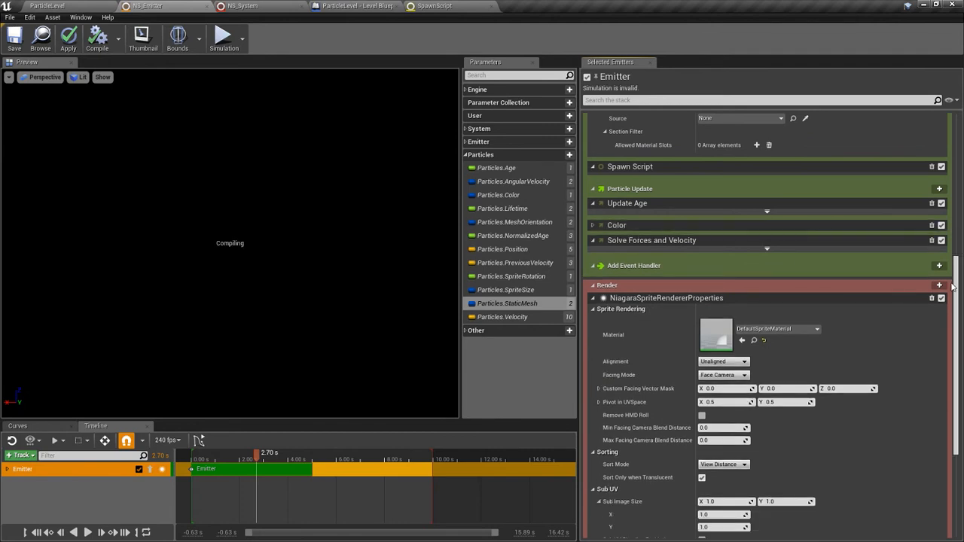
pyautogui.scroll(5, 955, 277)
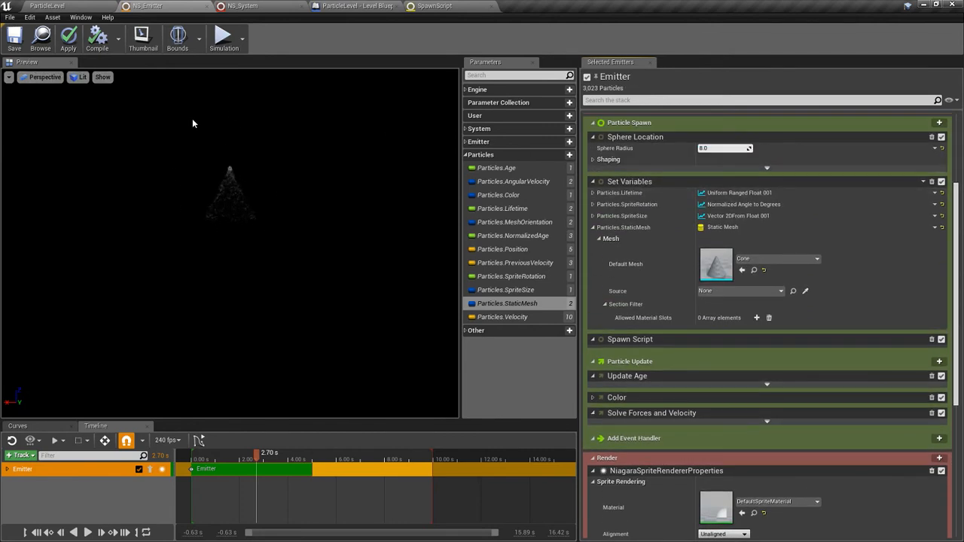
# Apply and save the emitter changes, and play the simulation preview from the start of the timeline.
pyautogui.click(69, 37)
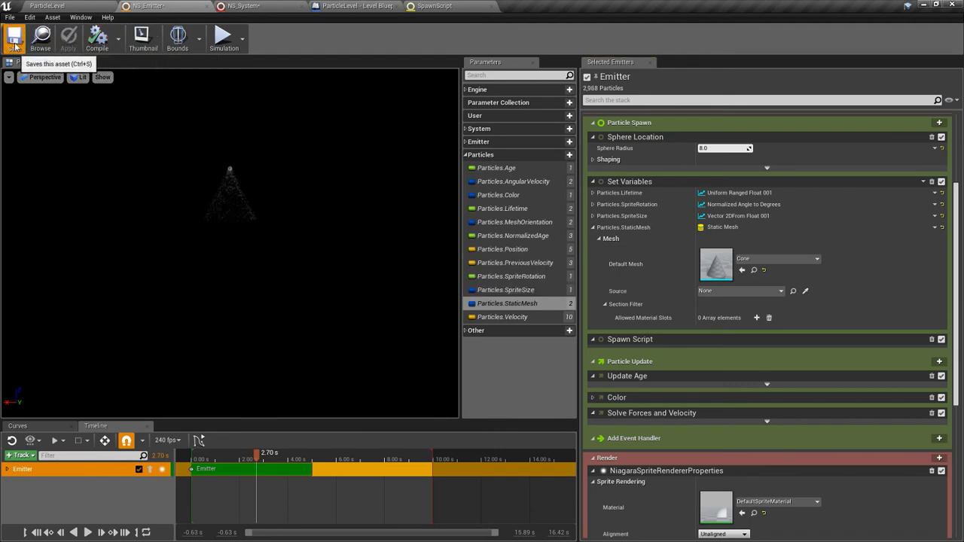
pyautogui.moveTo(257, 458); pyautogui.dragTo(193, 458)
pyautogui.click(84, 532)
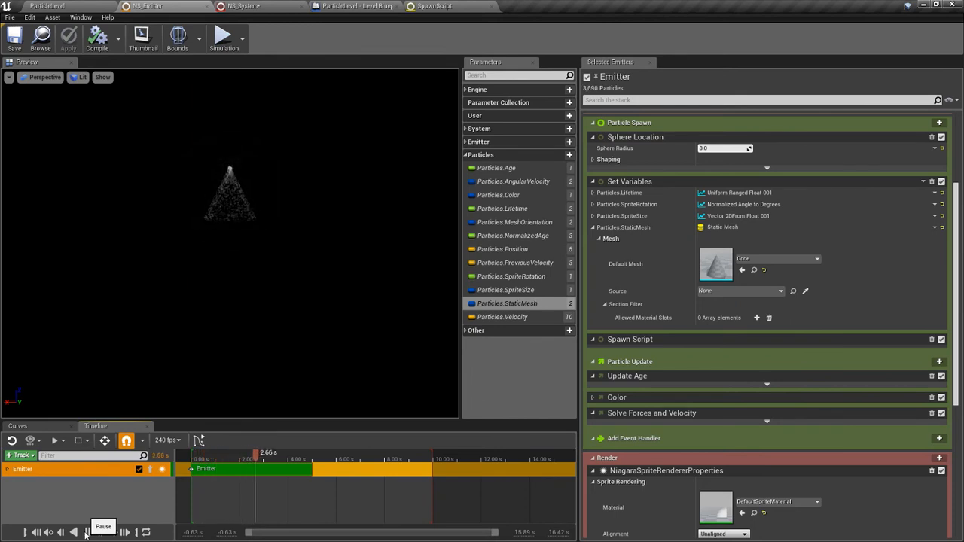
pyautogui.click(88, 532)
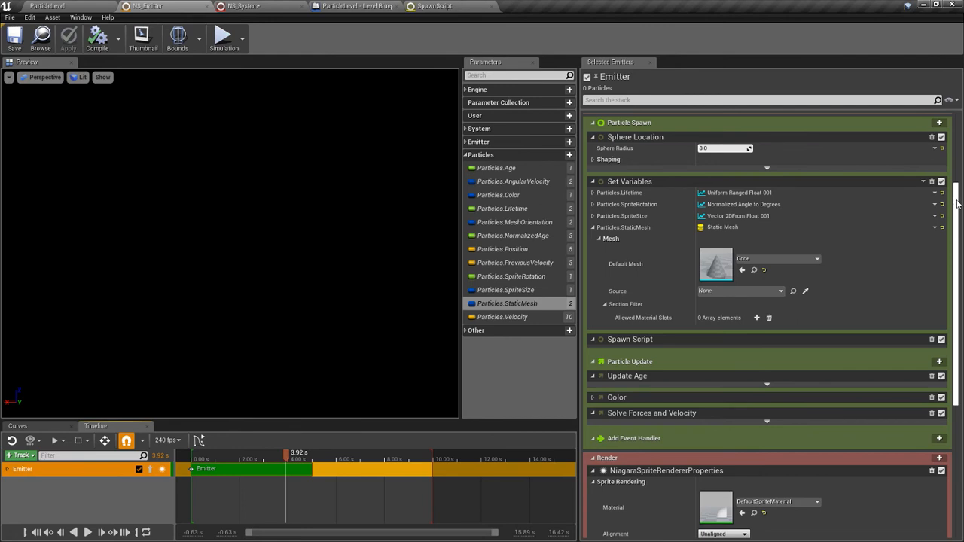
# Expand the Color module's curve and the Particles.Lifetime range to examine the particle fade and lifetime settings.
pyautogui.scroll(-3, 662, 324)
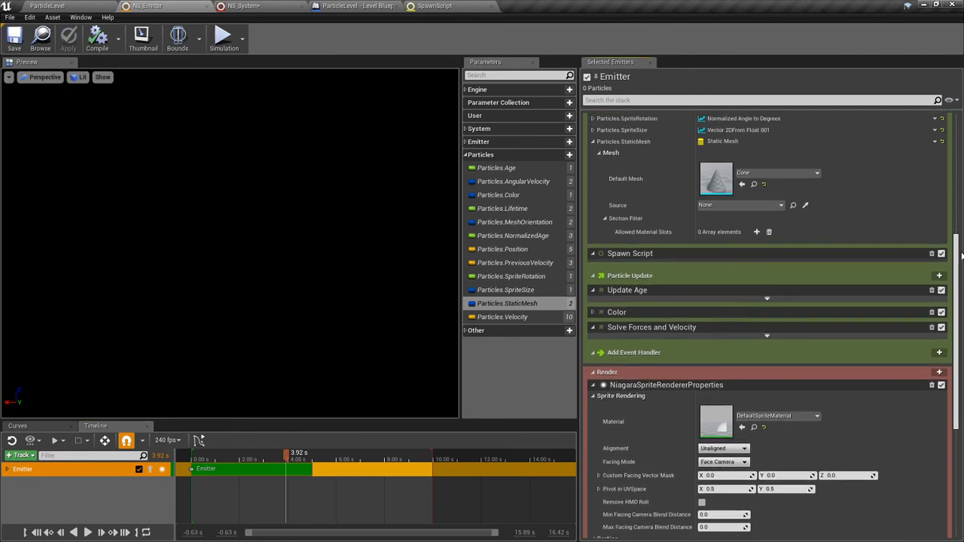
pyautogui.click(594, 313)
pyautogui.scroll(-5, 962, 288)
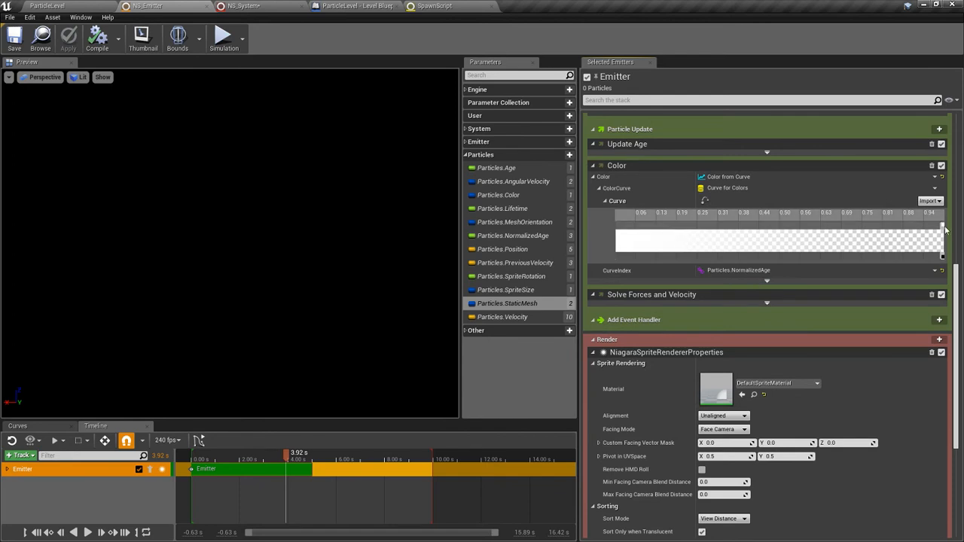
pyautogui.moveTo(957, 282); pyautogui.dragTo(957, 211)
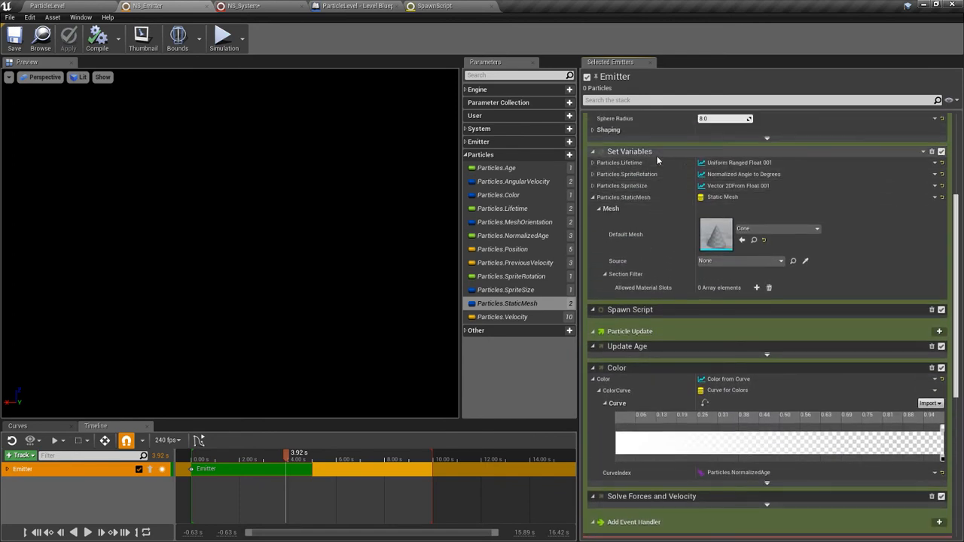
pyautogui.click(593, 163)
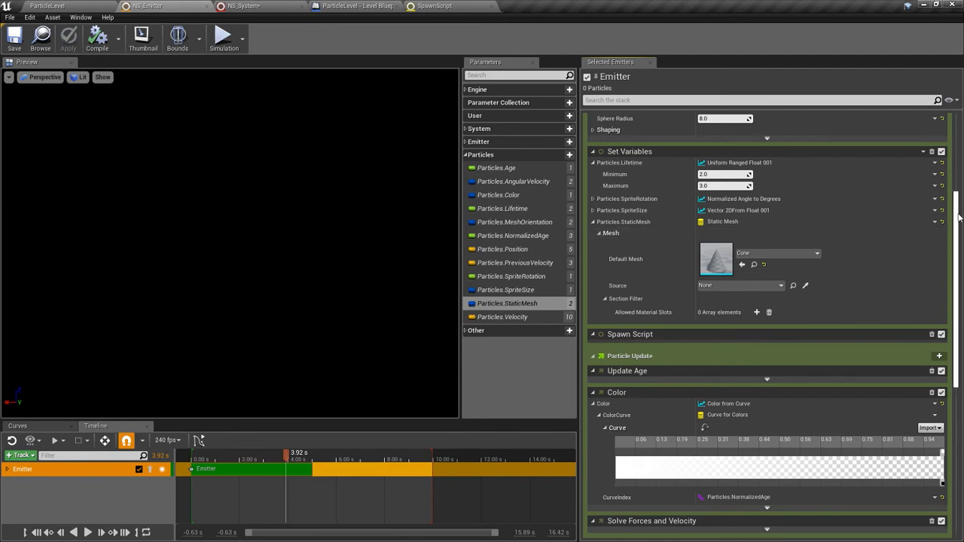
pyautogui.moveTo(958, 216); pyautogui.dragTo(958, 286)
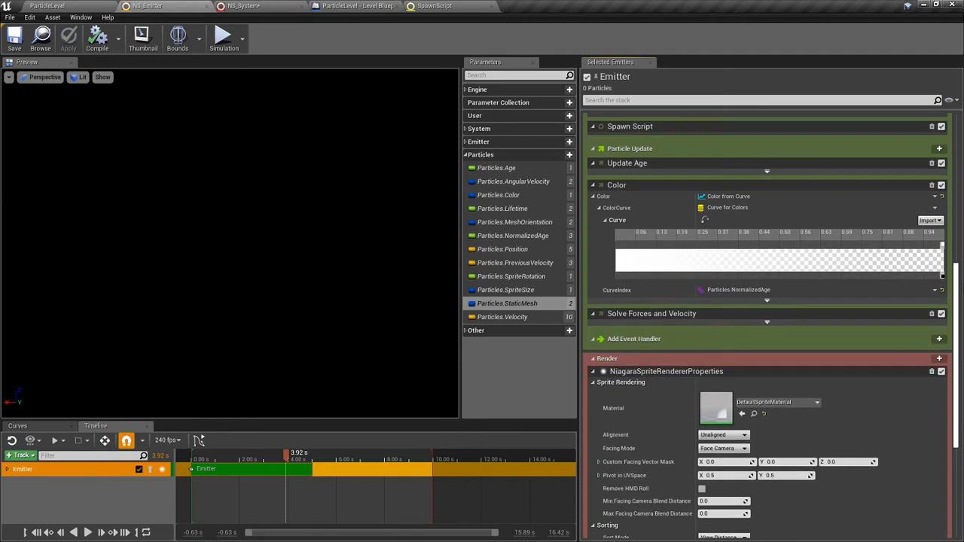
# Add color and opacity stops at the start of the Color curve and make the color stop pink, Hex sRGB F853FFFF.
pyautogui.rightClick(617, 253)
pyautogui.click(626, 261)
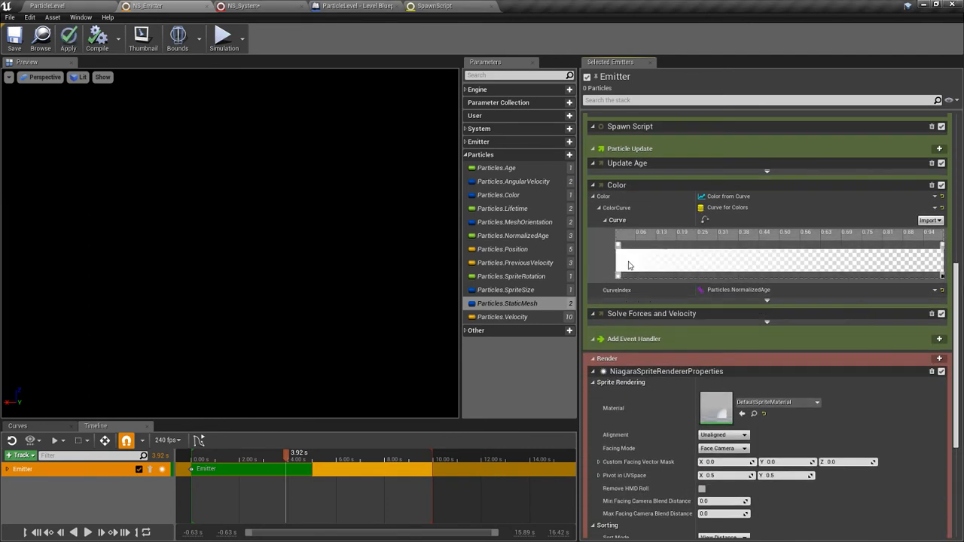
pyautogui.rightClick(618, 246)
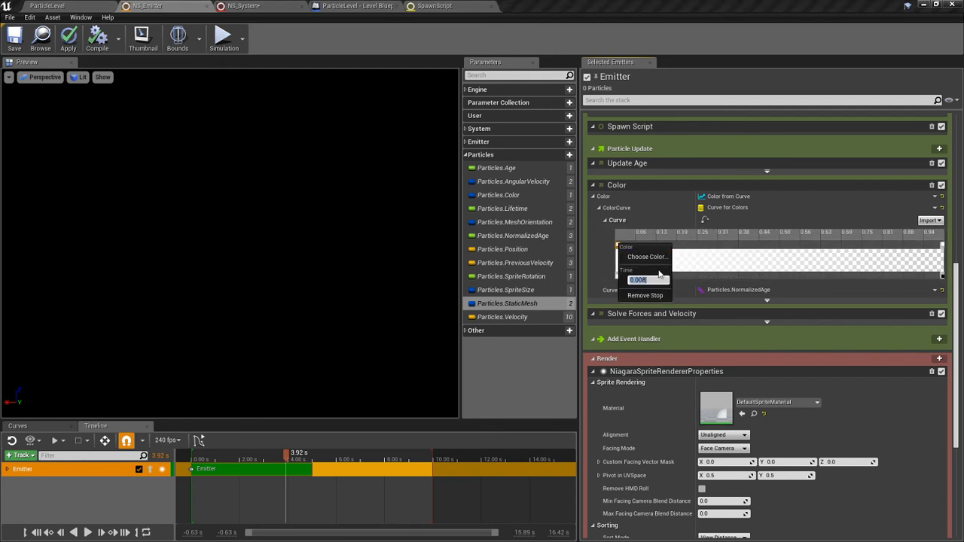
pyautogui.click(632, 260)
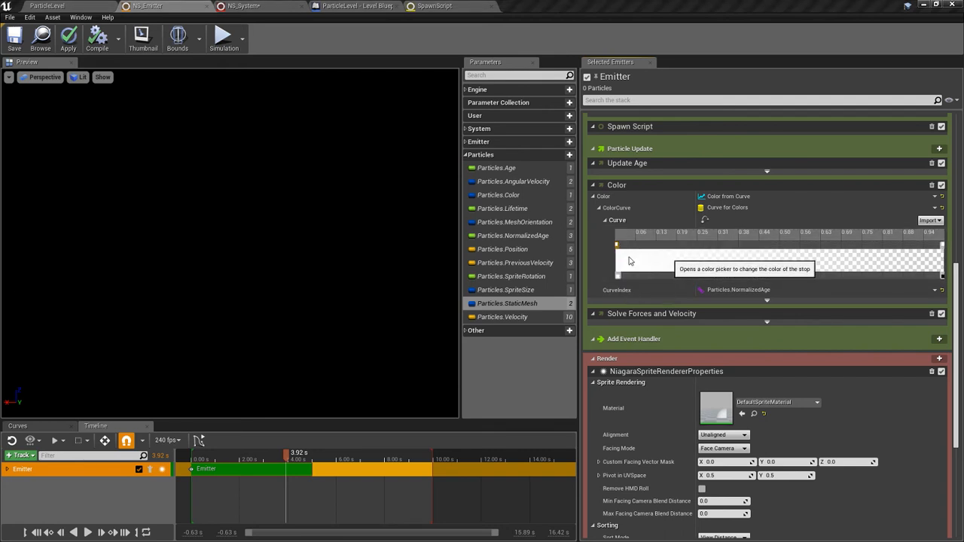
pyautogui.click(712, 302)
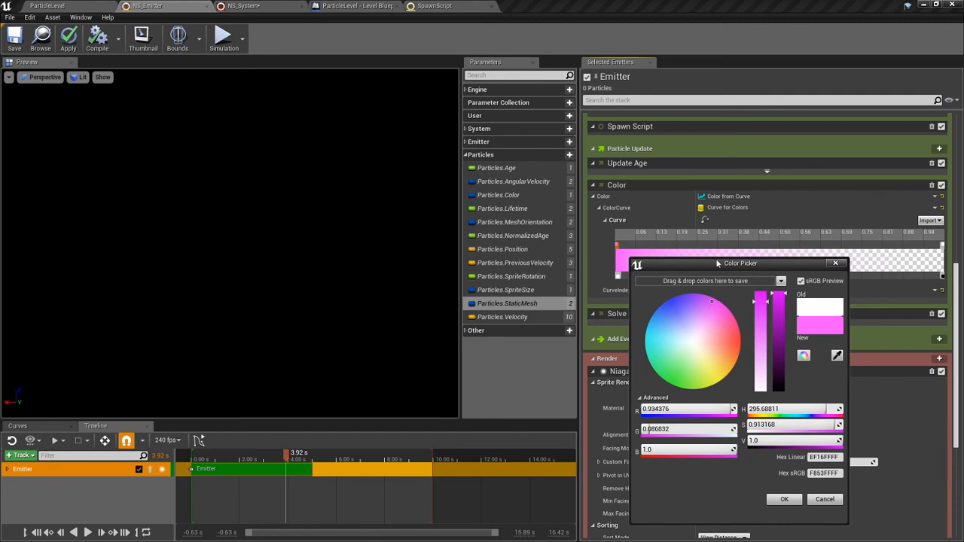
pyautogui.moveTo(717, 263); pyautogui.dragTo(664, 140)
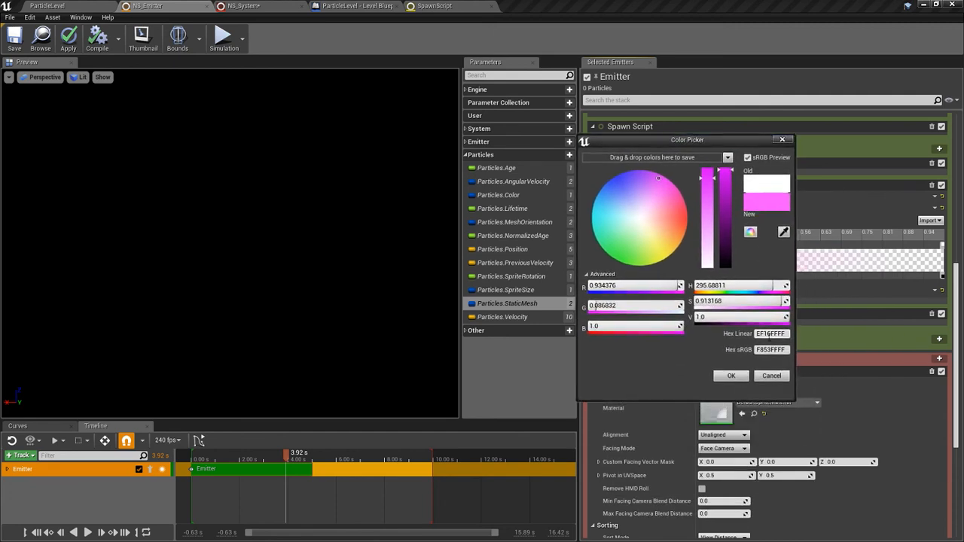
pyautogui.click(729, 376)
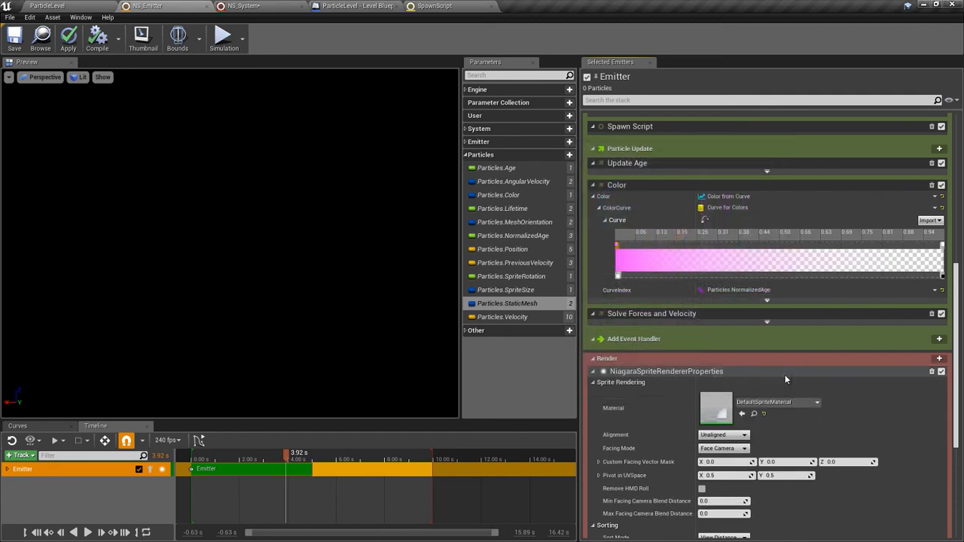
# Set the opacity stop at the end of the Color curve to opacity 1.0 and time 1.
pyautogui.rightClick(943, 279)
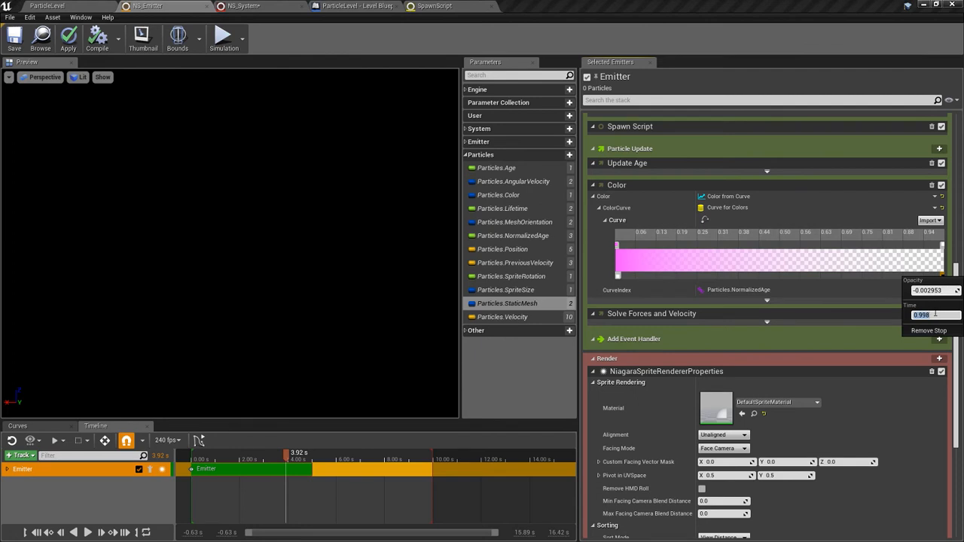
pyautogui.click(934, 290)
pyautogui.write('1')
pyautogui.press('Return')
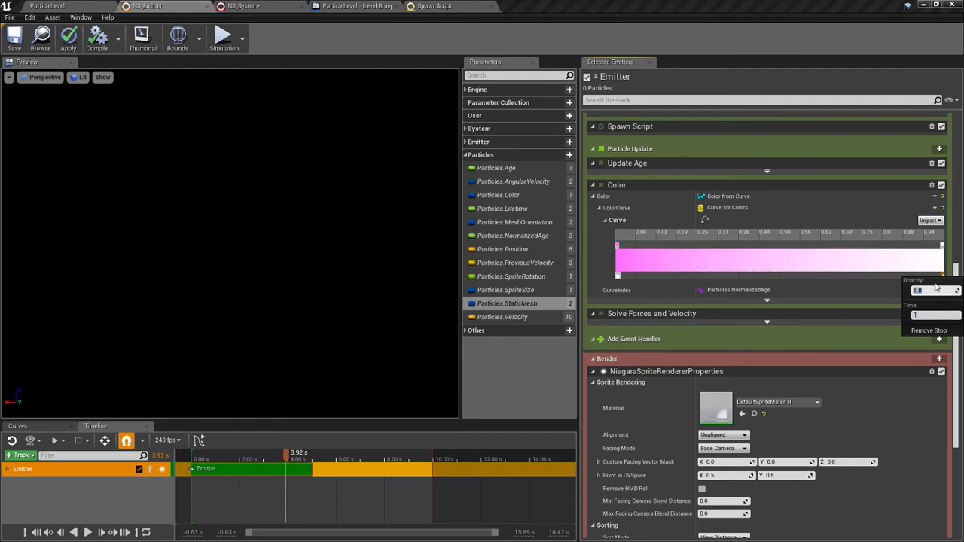
# Change the color stop at the end of the Color curve to blue, Hex sRGB 0077FFFF.
pyautogui.click(942, 247)
pyautogui.rightClick(942, 247)
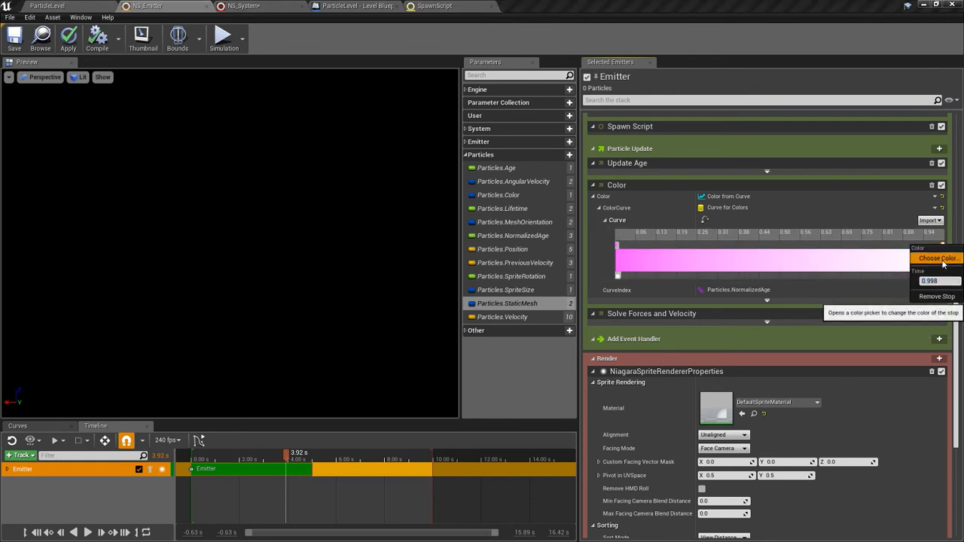
pyautogui.click(929, 260)
pyautogui.moveTo(783, 321); pyautogui.dragTo(753, 309)
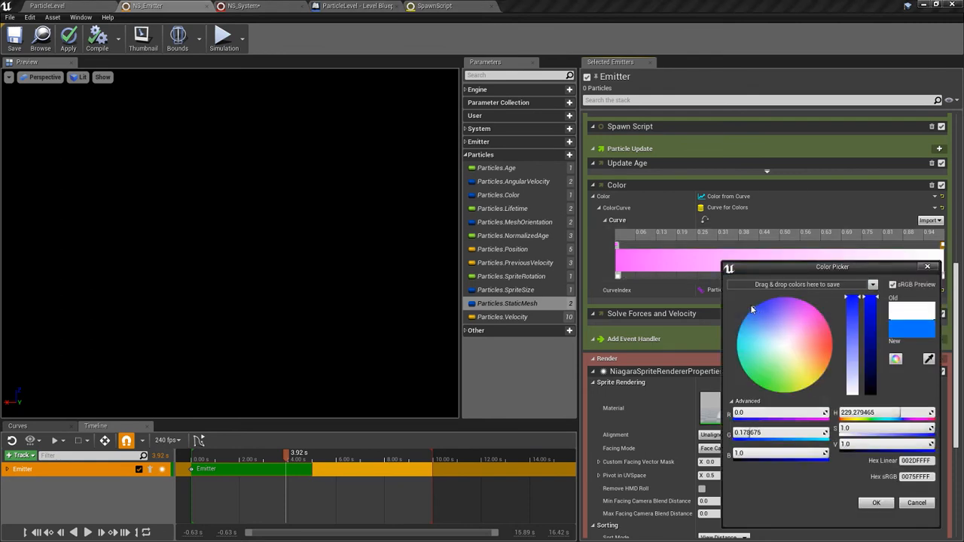
pyautogui.moveTo(808, 268); pyautogui.dragTo(730, 198)
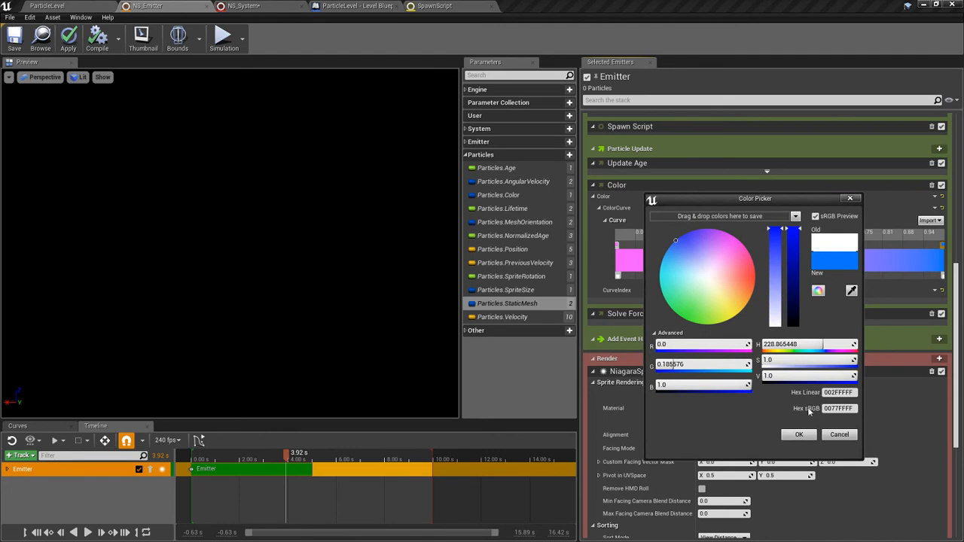
pyautogui.click(799, 434)
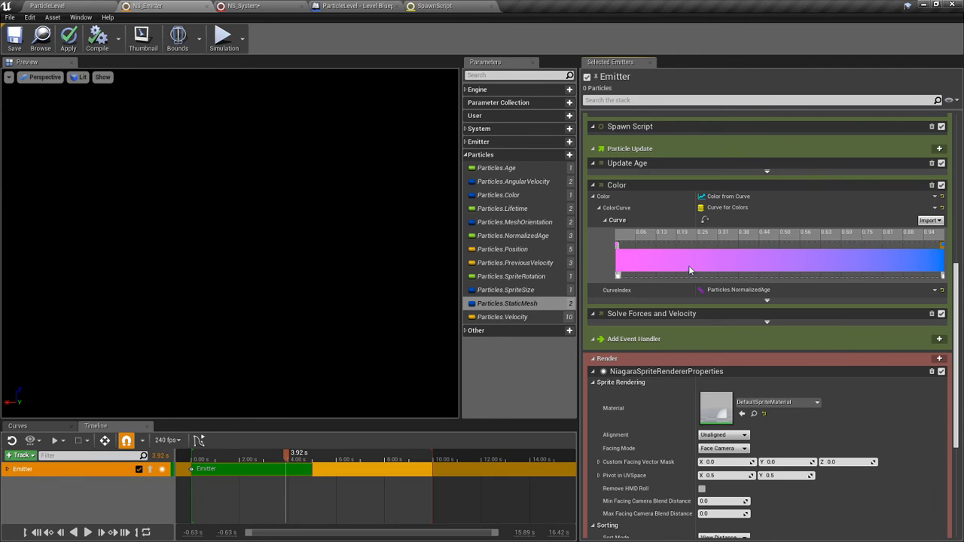
# Apply and save the recolored emitter, and replay the simulation from the beginning to check the pink-to-blue particles.
pyautogui.click(68, 38)
pyautogui.click(14, 38)
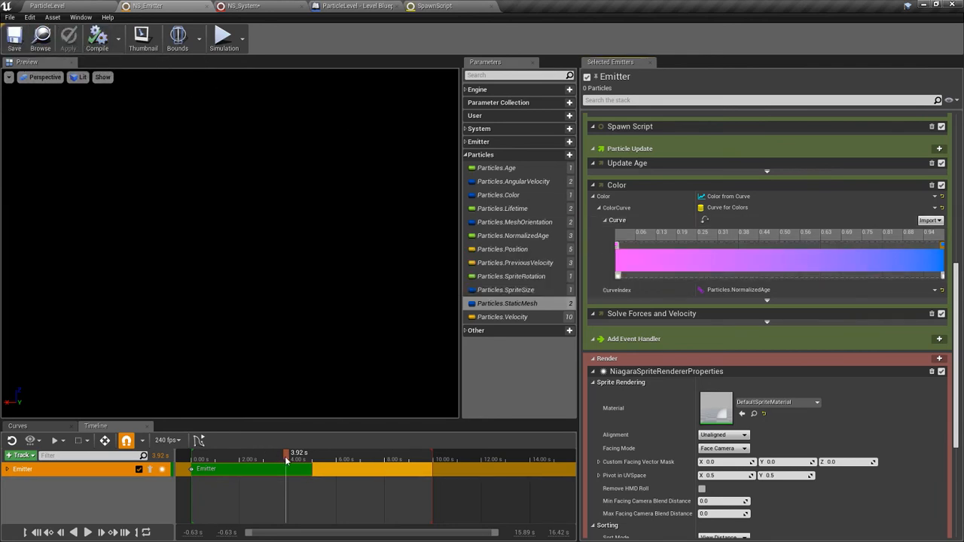
pyautogui.moveTo(286, 461); pyautogui.dragTo(192, 458)
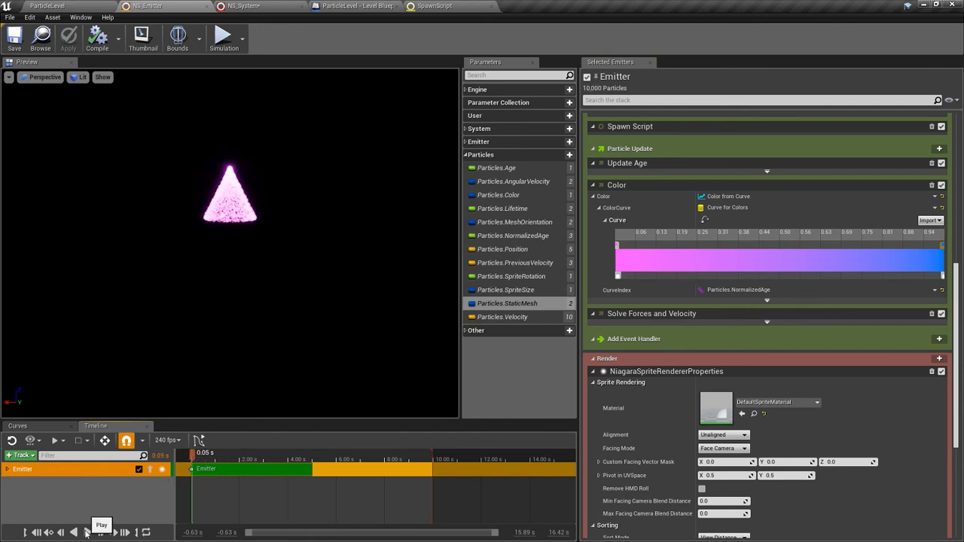
pyautogui.click(87, 532)
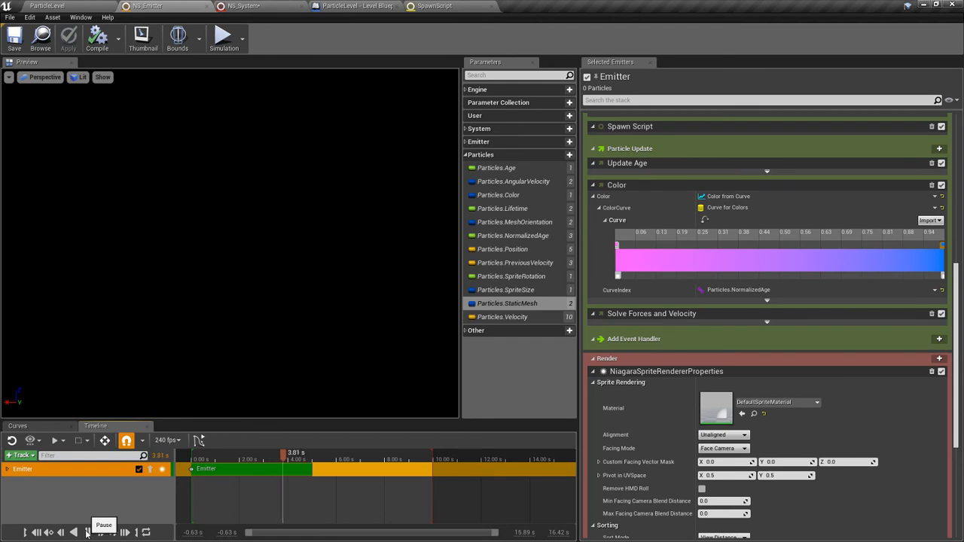
pyautogui.click(87, 532)
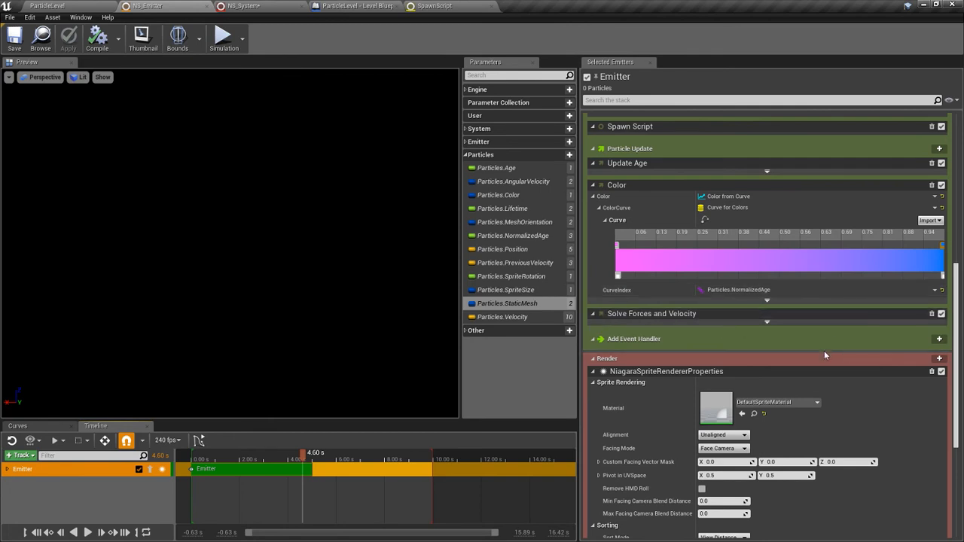
# Create a Curve for Floats particle parameter named Particles.Curve and add it to Set Variables under Particle Spawn.
pyautogui.click(569, 155)
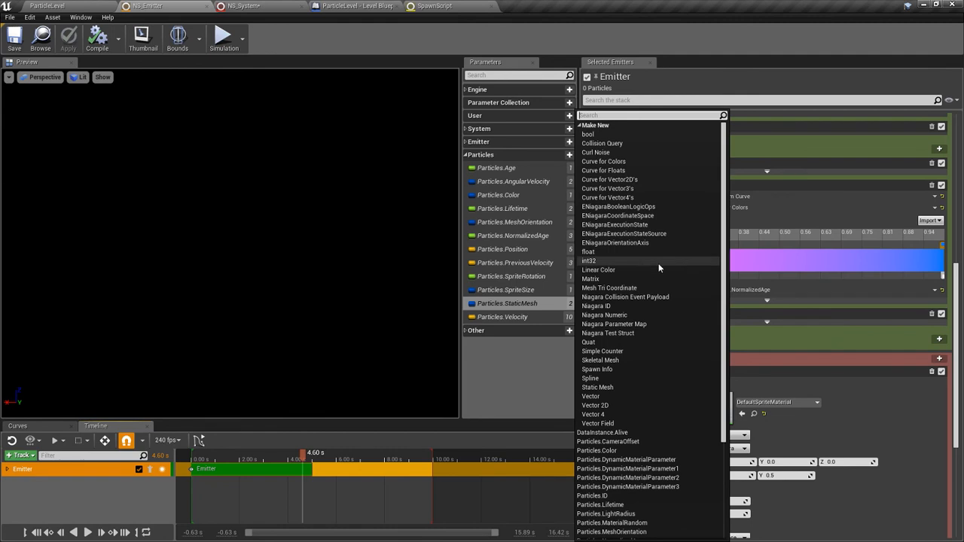
pyautogui.write('curve')
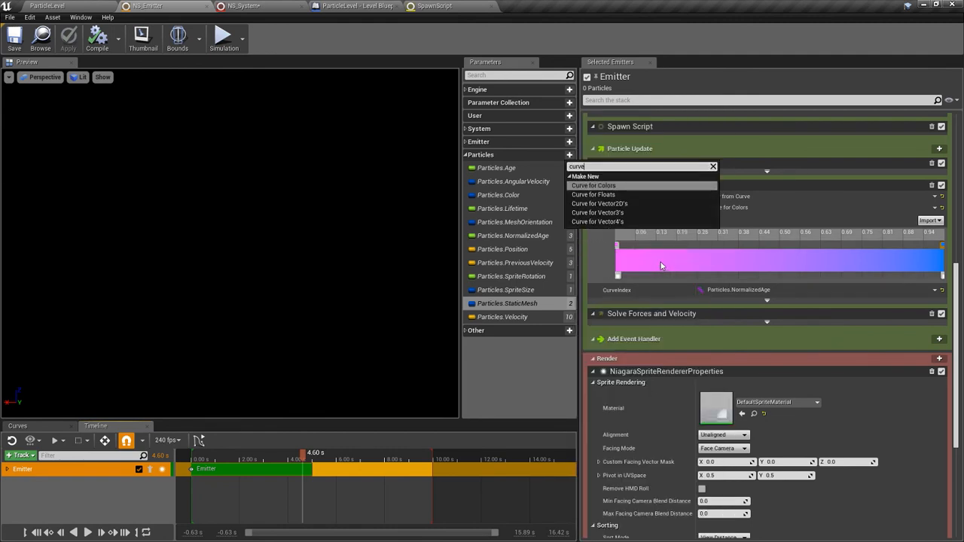
pyautogui.click(612, 196)
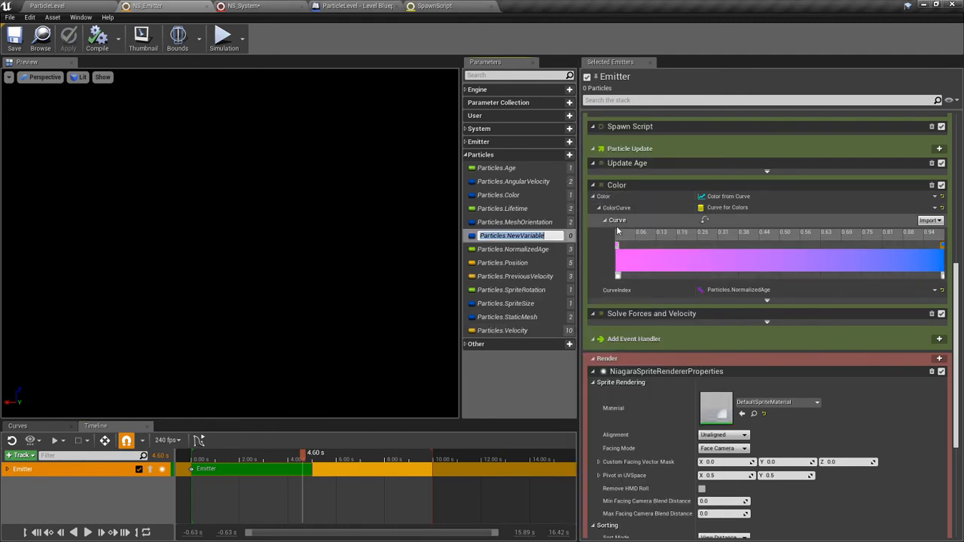
pyautogui.press('Right')
pyautogui.press('Return')
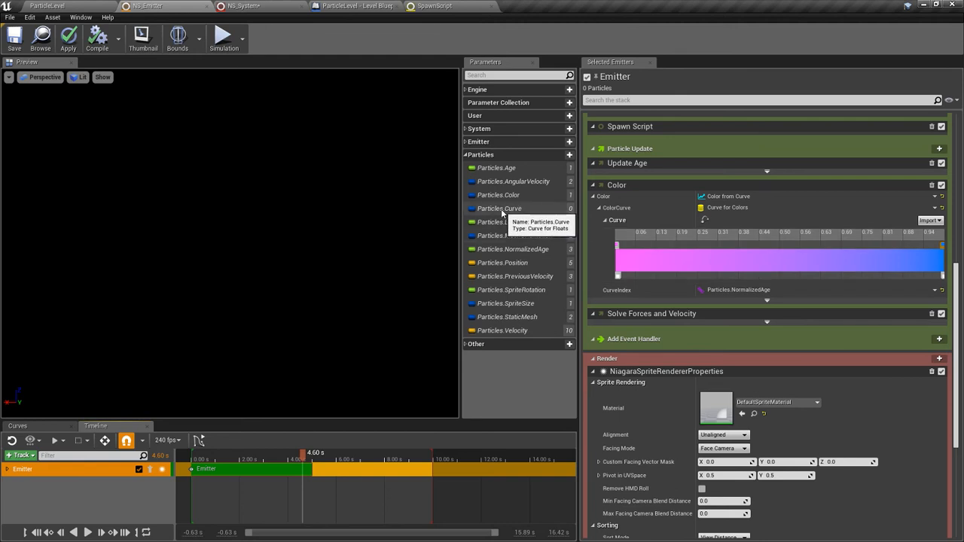
pyautogui.scroll(5, 956, 266)
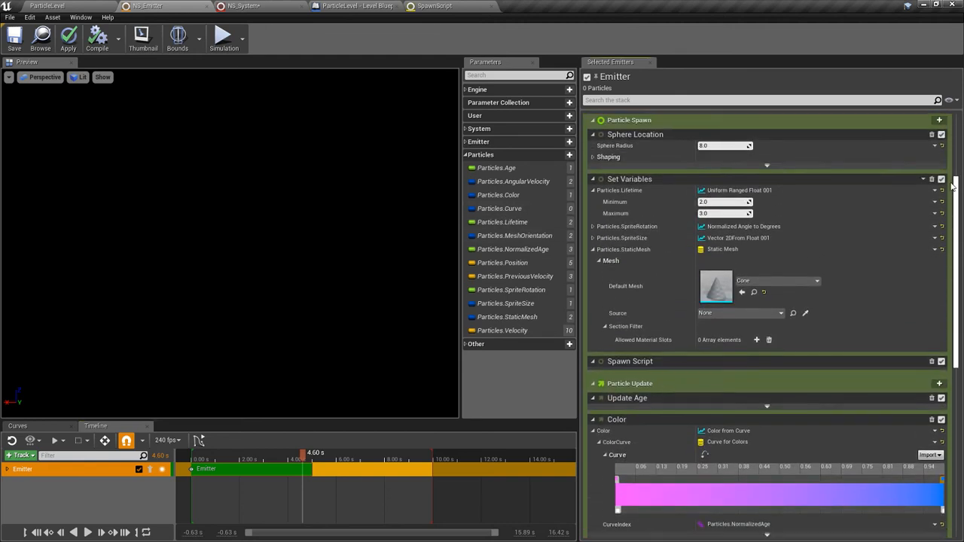
pyautogui.moveTo(498, 209); pyautogui.dragTo(649, 188)
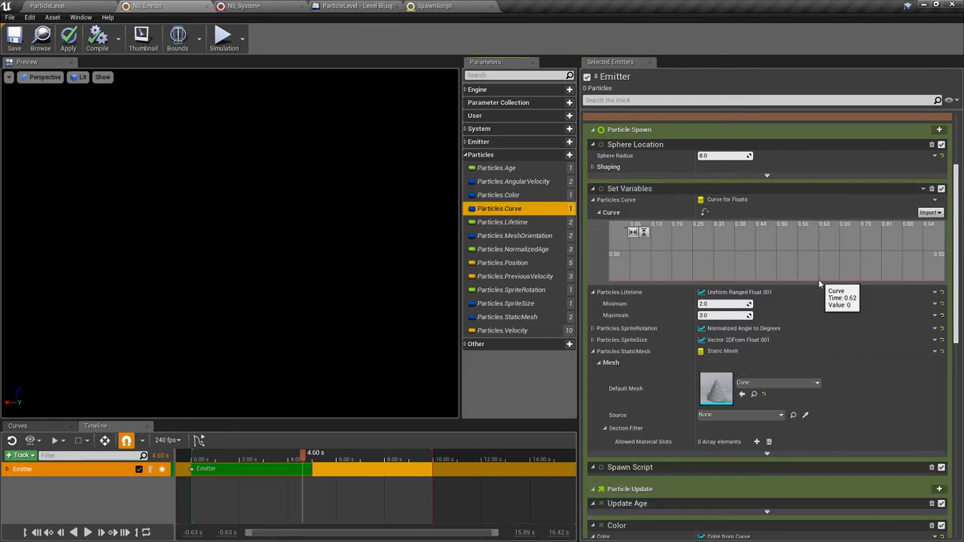
# Add a key at about time 0.62 and value 0 on the Particles.Curve float curve.
pyautogui.rightClick(817, 279)
pyautogui.click(830, 289)
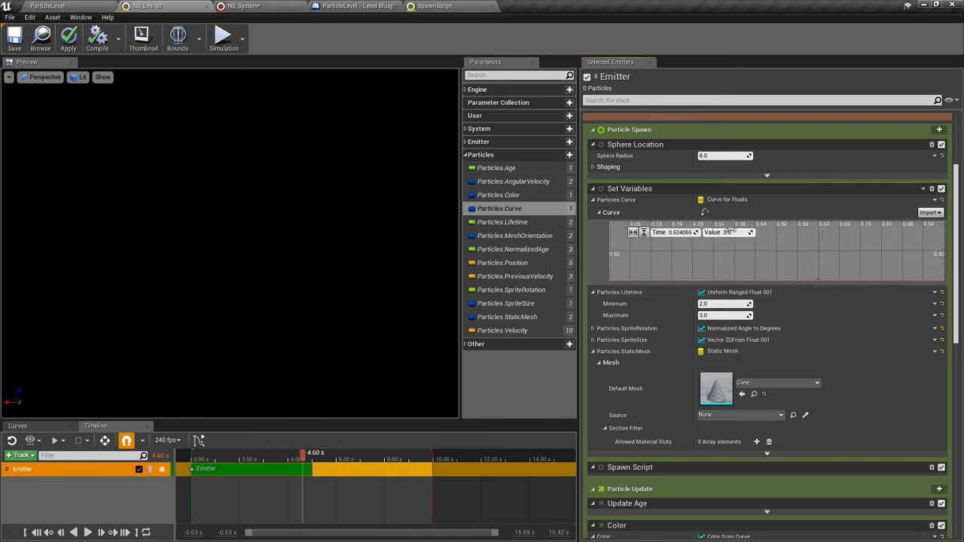
pyautogui.click(850, 261)
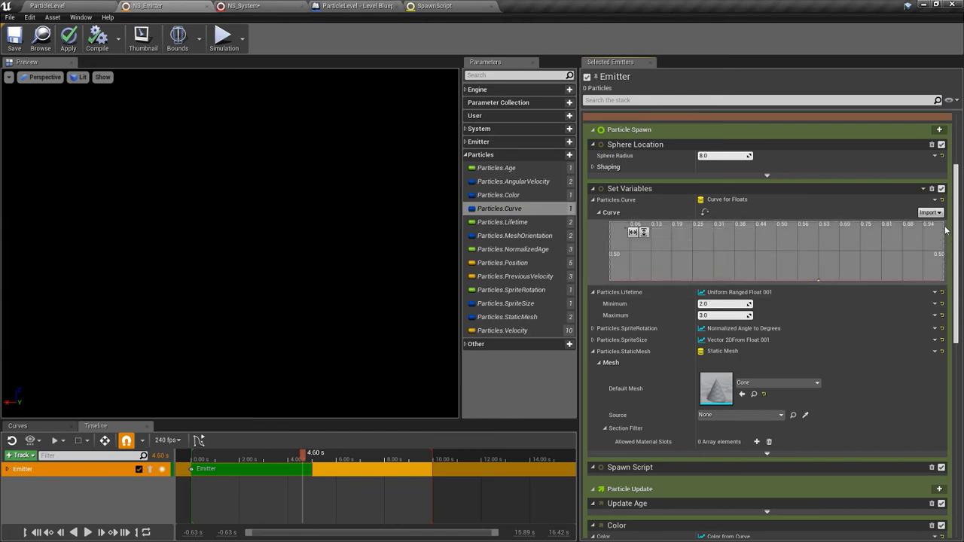
# Add a key at the end of the Particles.Curve float curve with time 1.0 and value 1.0.
pyautogui.click(934, 236)
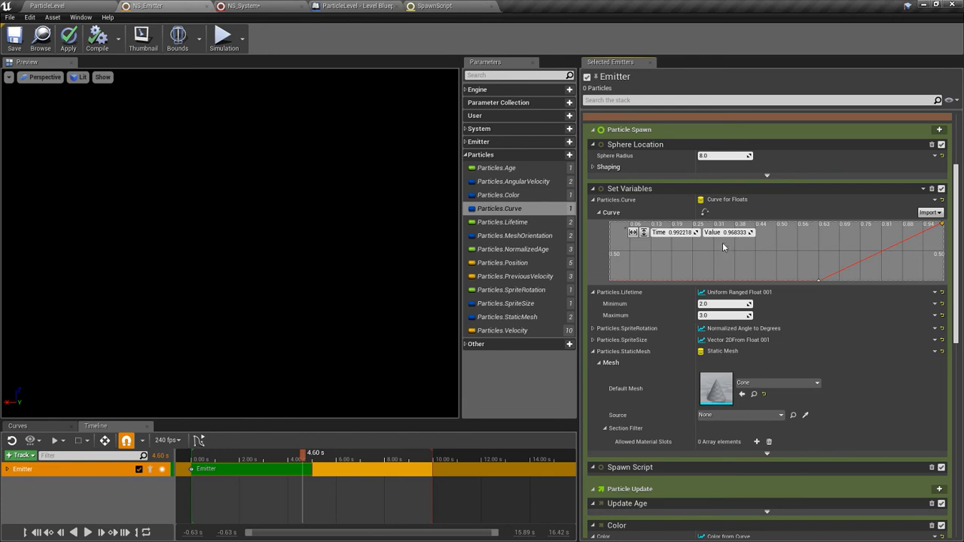
pyautogui.click(678, 232)
pyautogui.write('1.0')
pyautogui.press('Tab')
pyautogui.write('0.0')
pyautogui.press('Return')
pyautogui.click(734, 232)
pyautogui.write('1.0')
pyautogui.press('Return')
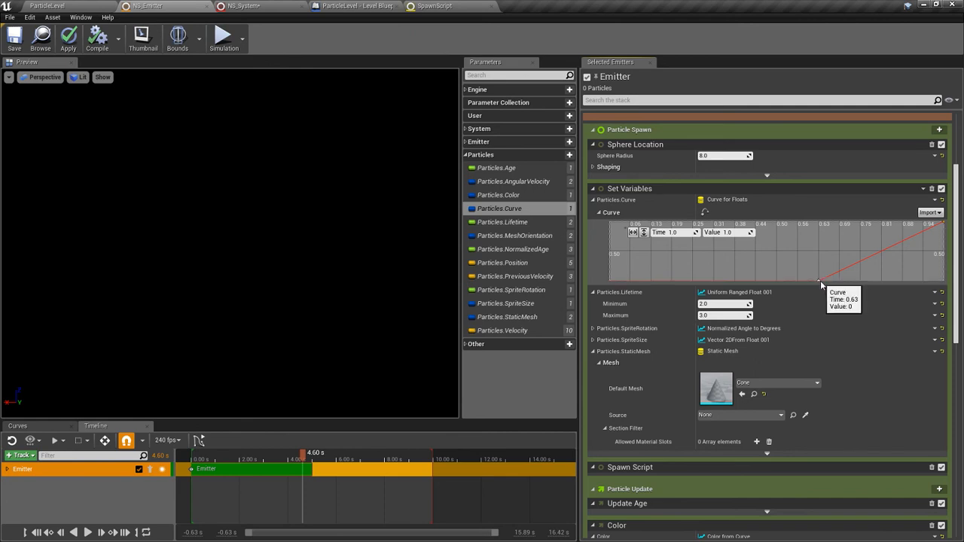
# Move the lower key of Particles.Curve to about time 0.69, value 0.01, and briefly view the curve in the curve editor.
pyautogui.moveTo(818, 280); pyautogui.dragTo(841, 280)
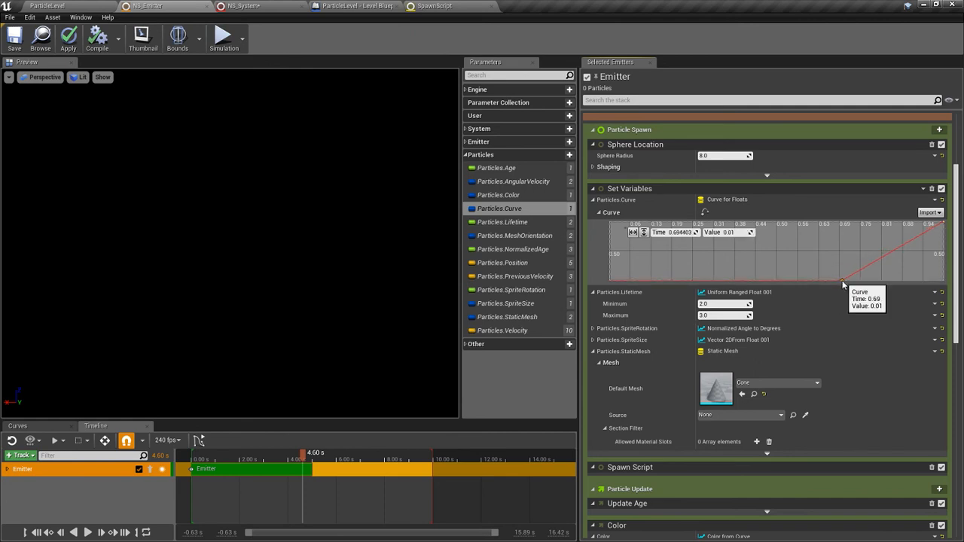
pyautogui.click(706, 213)
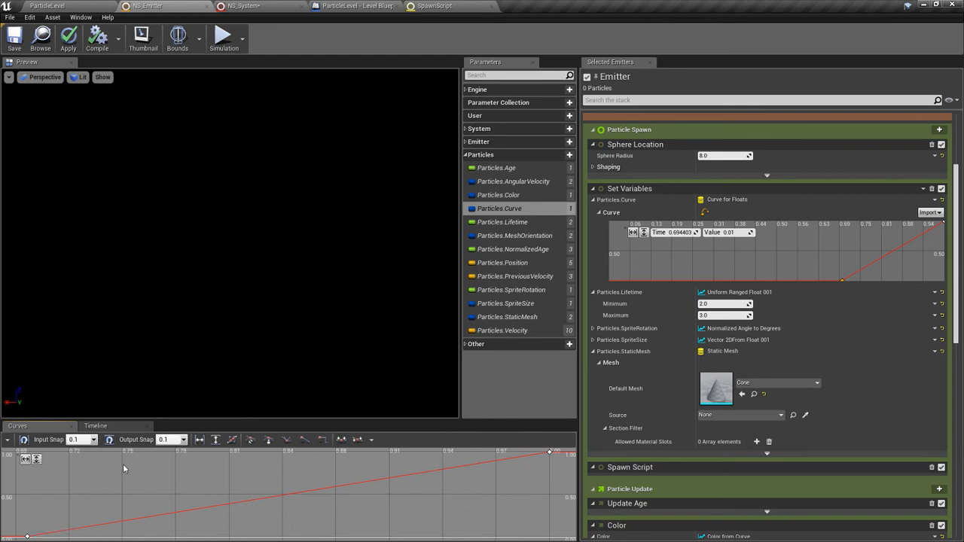
pyautogui.moveTo(957, 197); pyautogui.dragTo(962, 278)
pyautogui.click(72, 426)
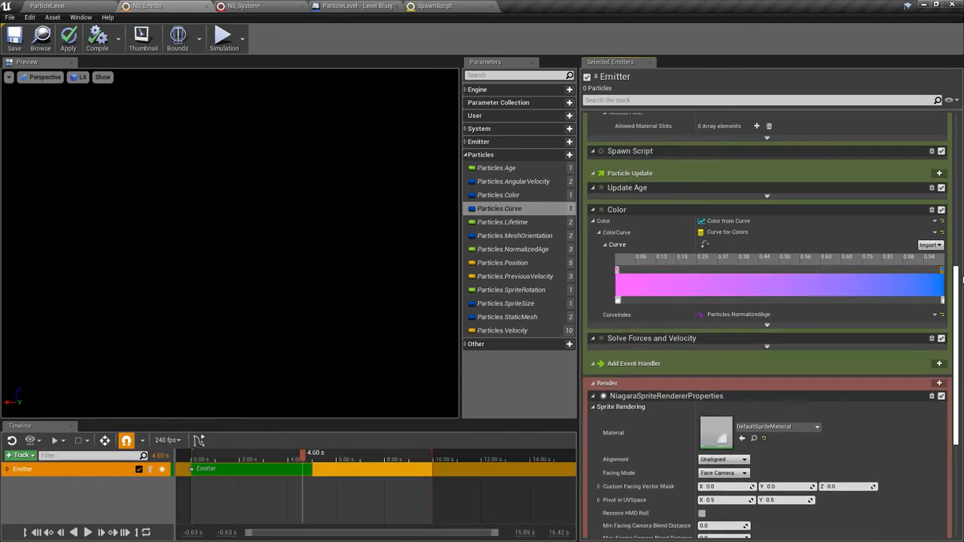
# Add a Curl Noise Force module to Particle Update and fix its order relative to Solve Forces and Velocity.
pyautogui.click(939, 173)
pyautogui.write('curve')
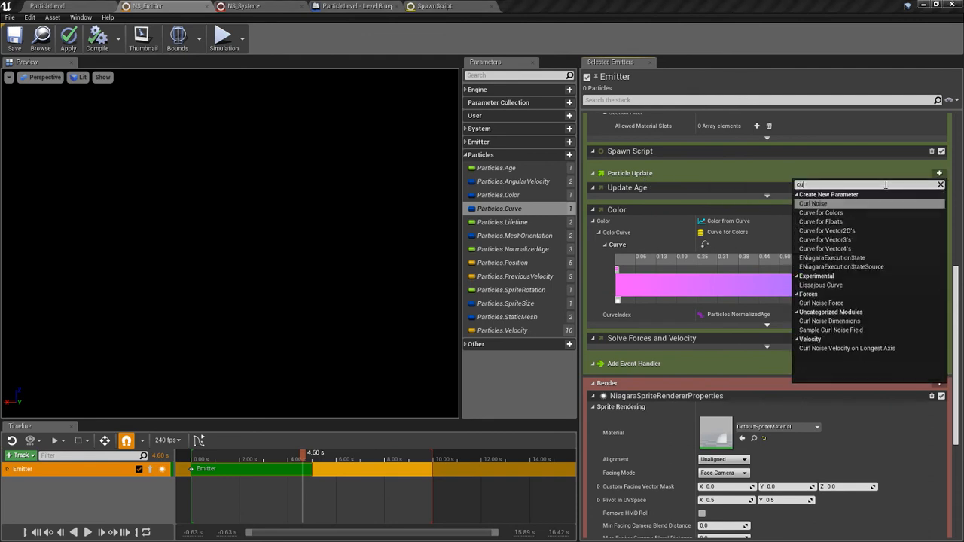
pyautogui.press('BackSpace')
pyautogui.press('BackSpace')
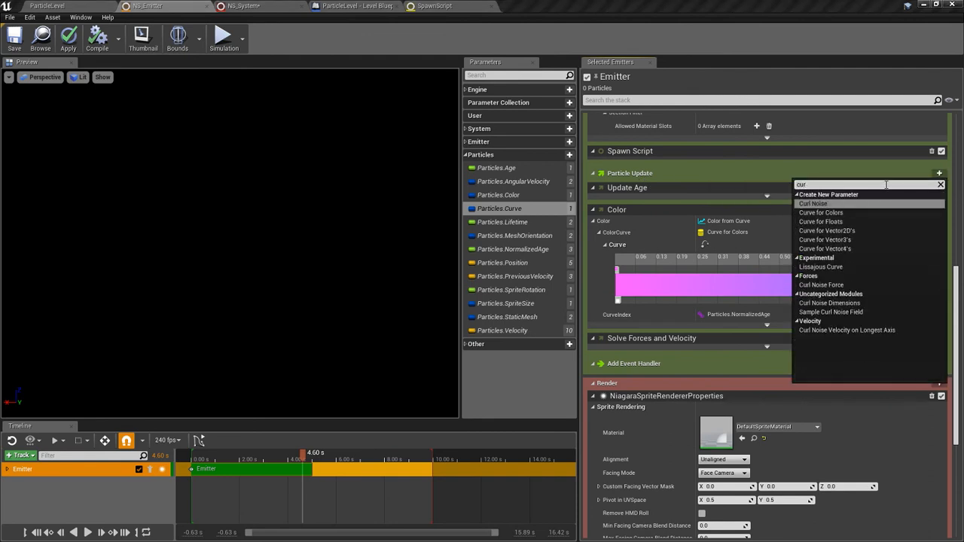
pyautogui.write('l noi')
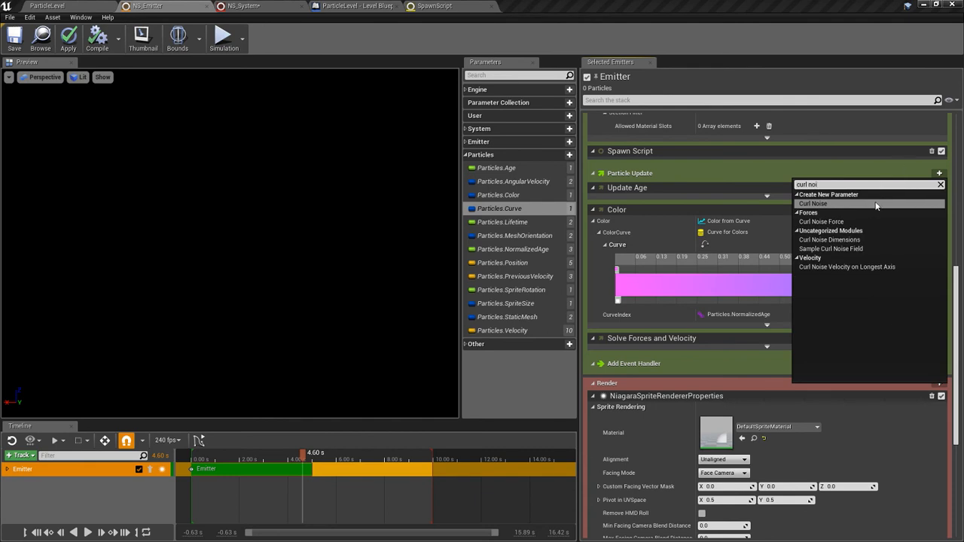
pyautogui.click(864, 221)
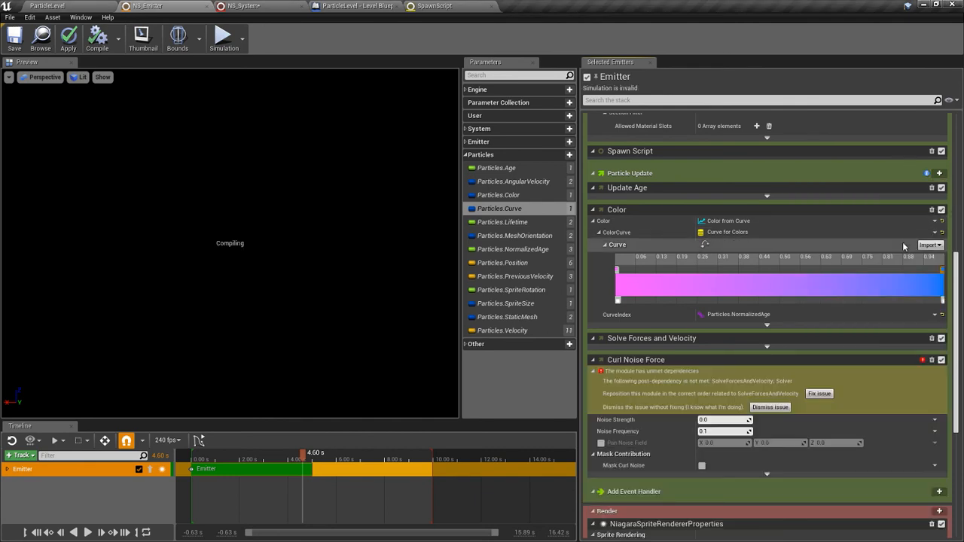
pyautogui.scroll(-3, 858, 264)
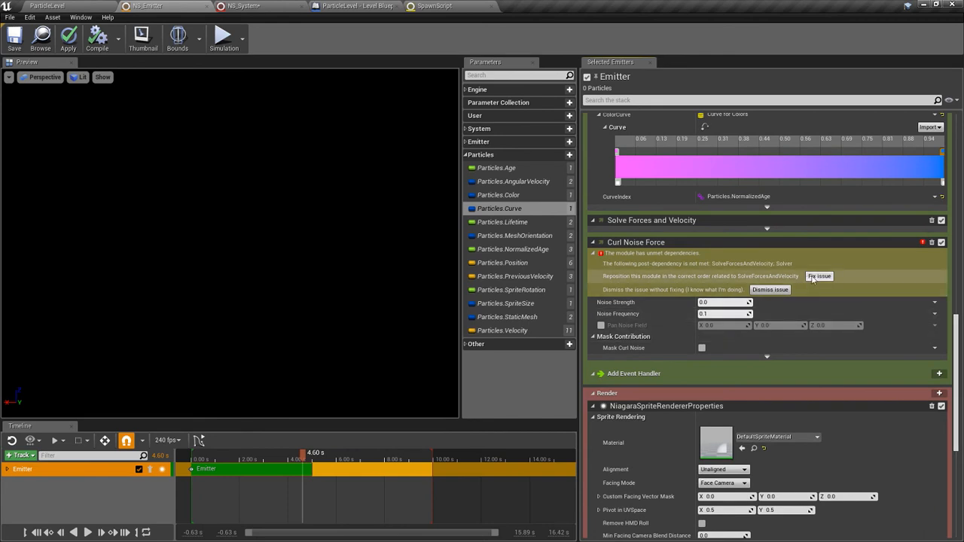
pyautogui.click(819, 276)
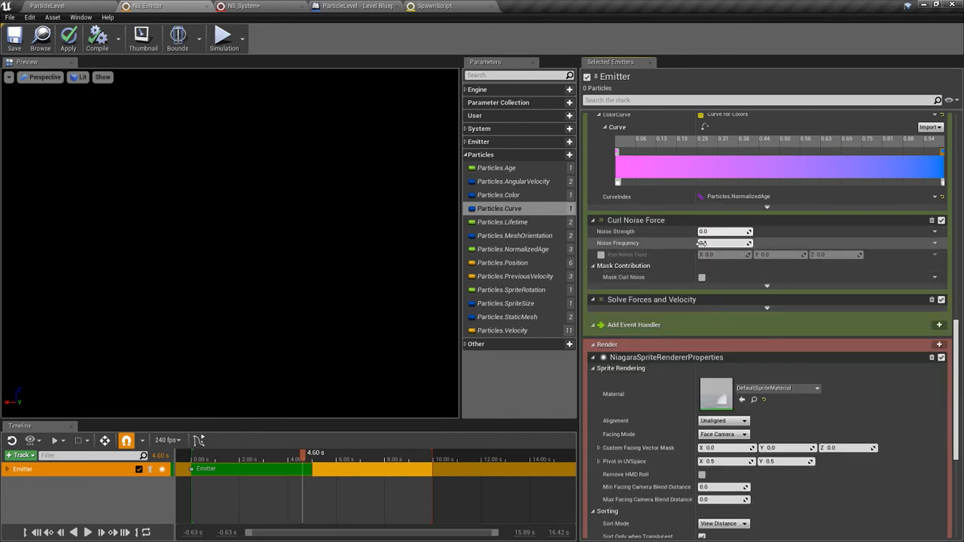
# Drive the Curl Noise Force's Noise Strength with the Float from Curve dynamic input.
pyautogui.click(935, 232)
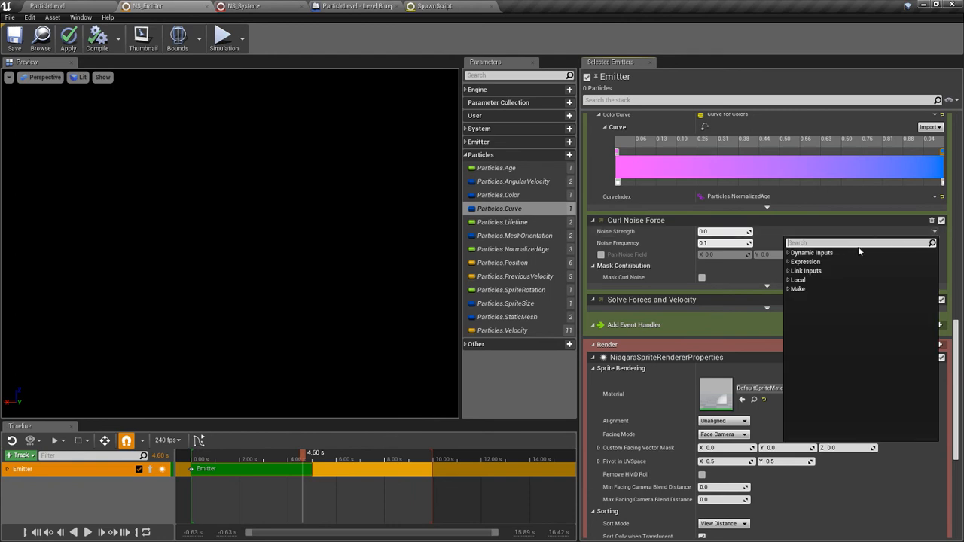
pyautogui.write('curve')
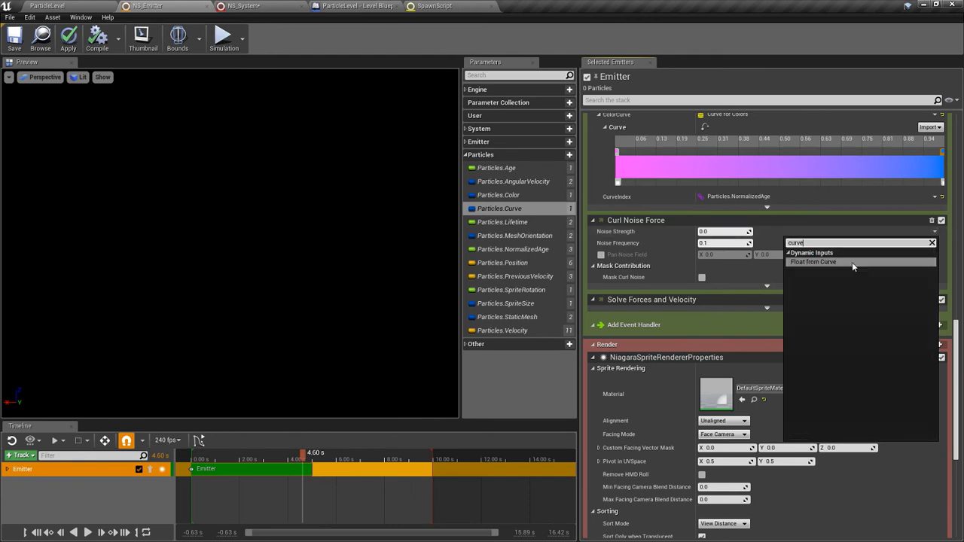
pyautogui.click(851, 262)
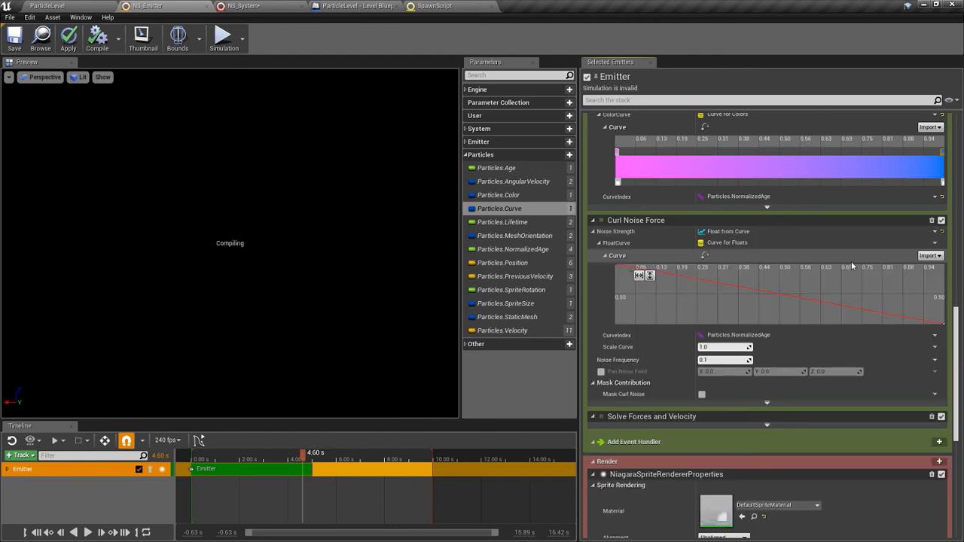
# Add a key at the start of the Noise Strength curve with time 0 and value 0.
pyautogui.rightClick(615, 322)
pyautogui.click(636, 335)
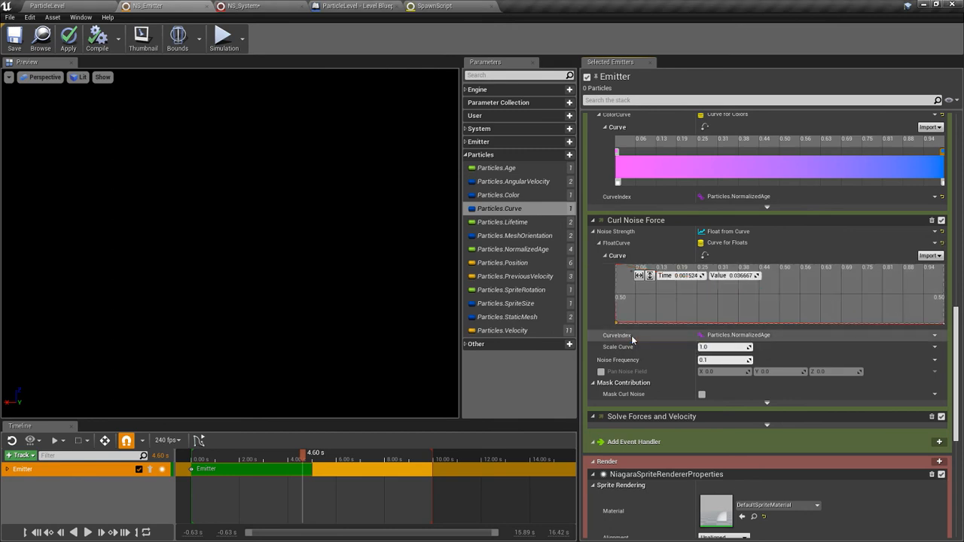
pyautogui.click(685, 275)
pyautogui.write('0')
pyautogui.press('Tab')
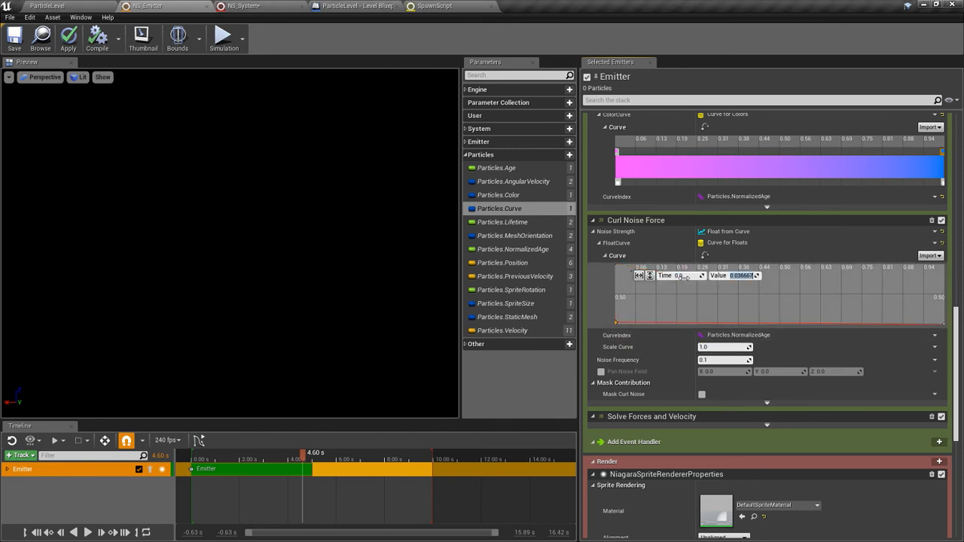
pyautogui.write('0')
pyautogui.press('Return')
pyautogui.click(768, 318)
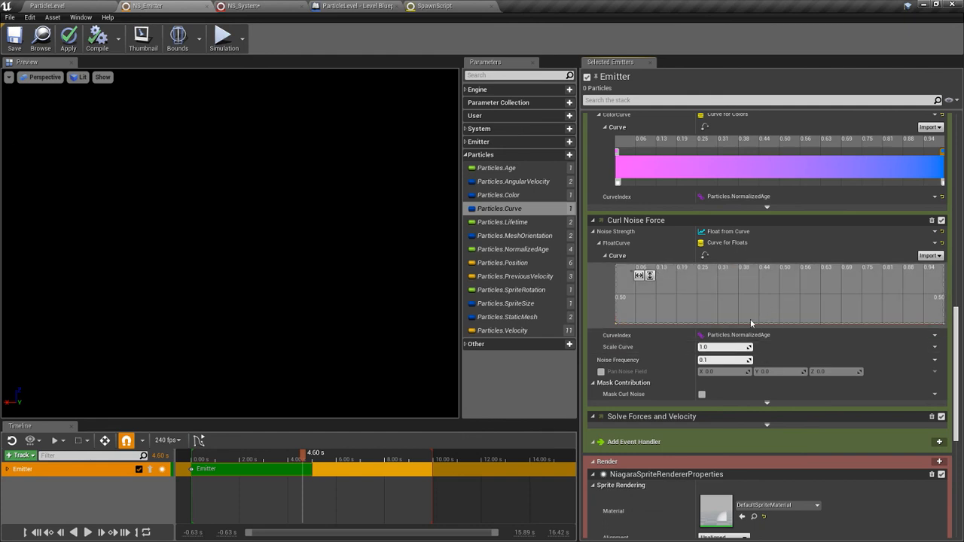
# Add a second key to the Noise Strength curve at time 0.3 and value 0.
pyautogui.rightClick(735, 322)
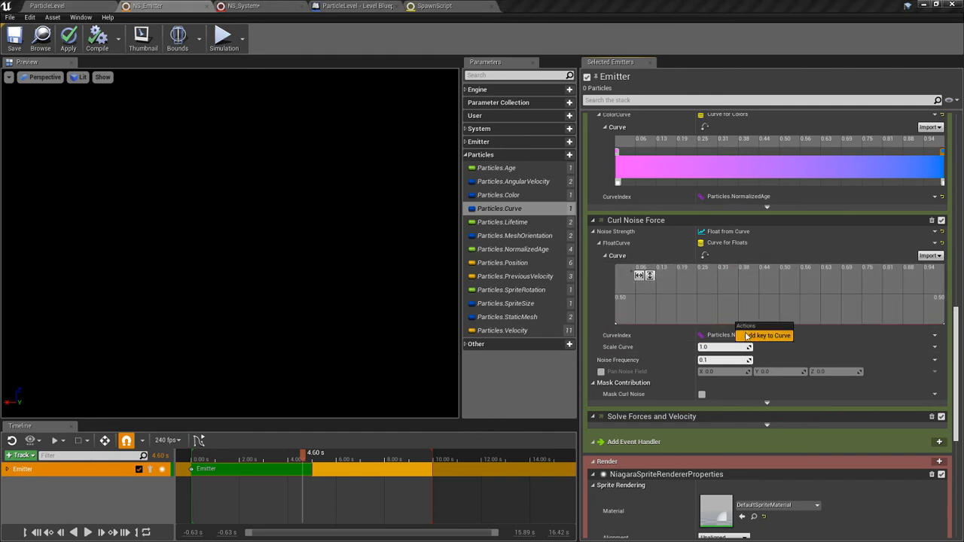
pyautogui.click(778, 336)
pyautogui.write('0')
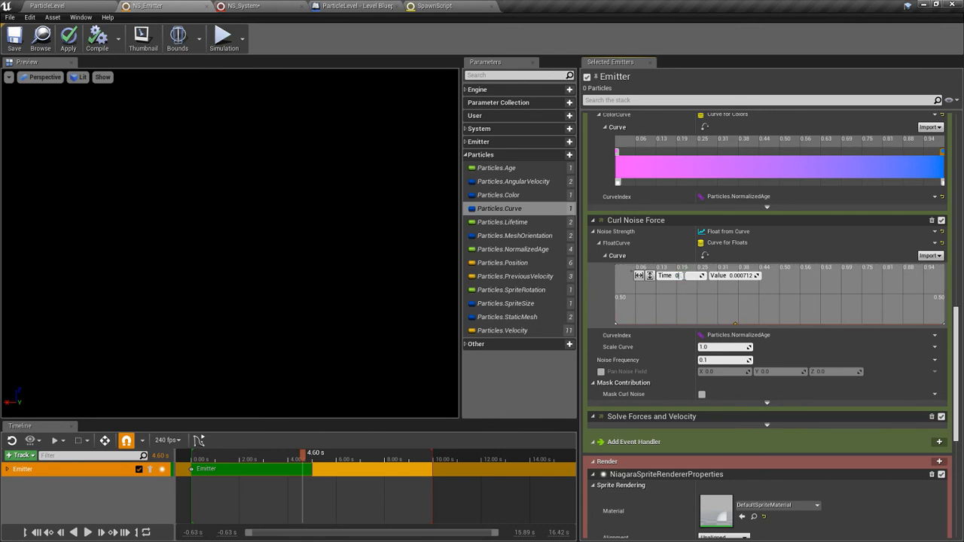
pyautogui.press('Tab')
pyautogui.write('0')
pyautogui.press('Tab')
pyautogui.write('0.3')
pyautogui.press('Tab')
# Add a peak key to the Noise Strength curve at about time 0.4 with value 1000.
pyautogui.click(752, 268)
pyautogui.rightClick(747, 265)
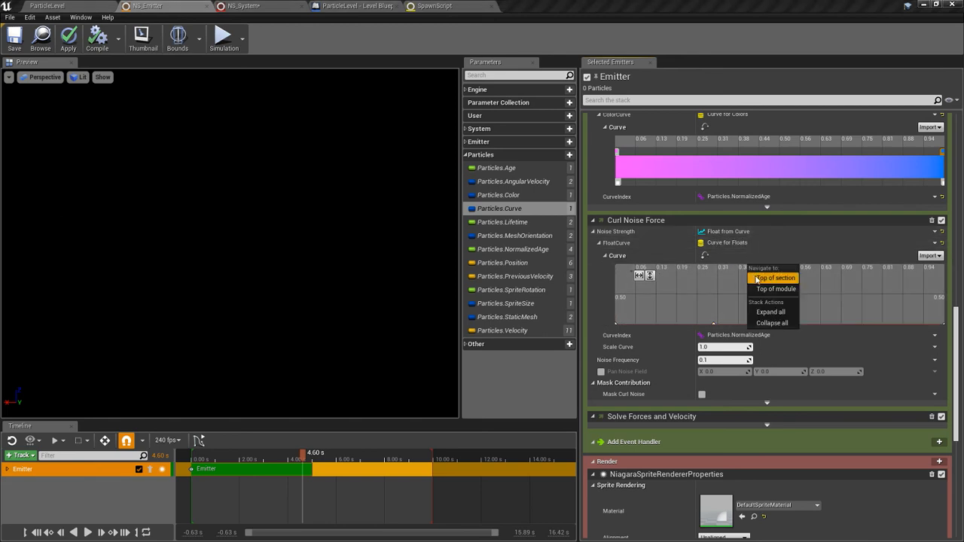
pyautogui.click(736, 280)
pyautogui.rightClick(747, 271)
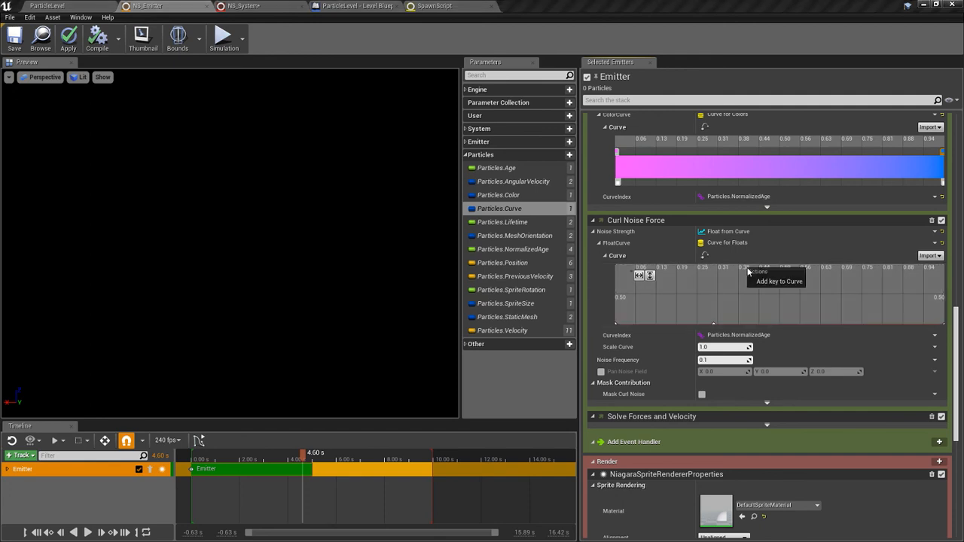
pyautogui.click(753, 276)
pyautogui.click(734, 275)
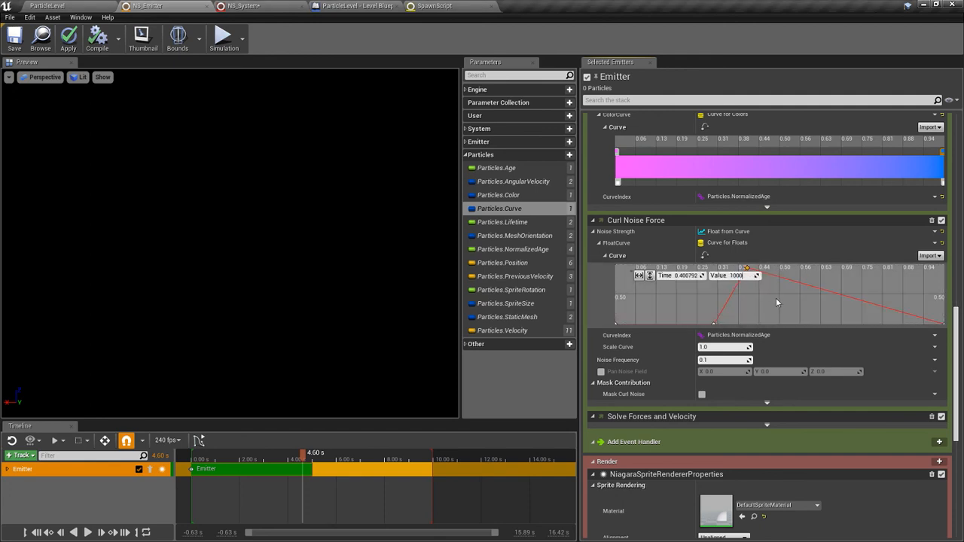
pyautogui.press('Return')
# Add a near-zero key at about time 0.44 on the Noise Strength curve and shift the peak key to about time 0.38, value 1026.
pyautogui.rightClick(759, 322)
pyautogui.click(773, 333)
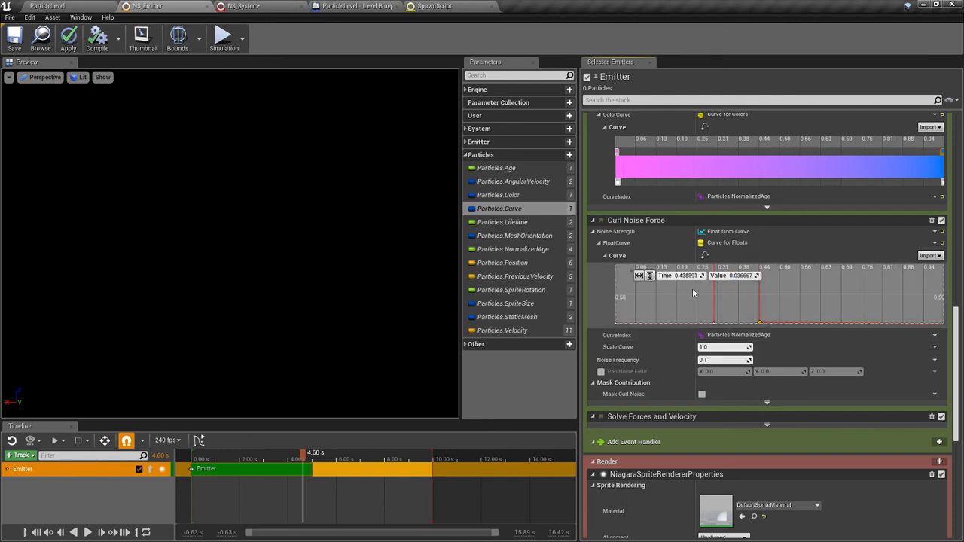
pyautogui.click(727, 275)
pyautogui.write('0.3')
pyautogui.press('Return')
pyautogui.click(649, 276)
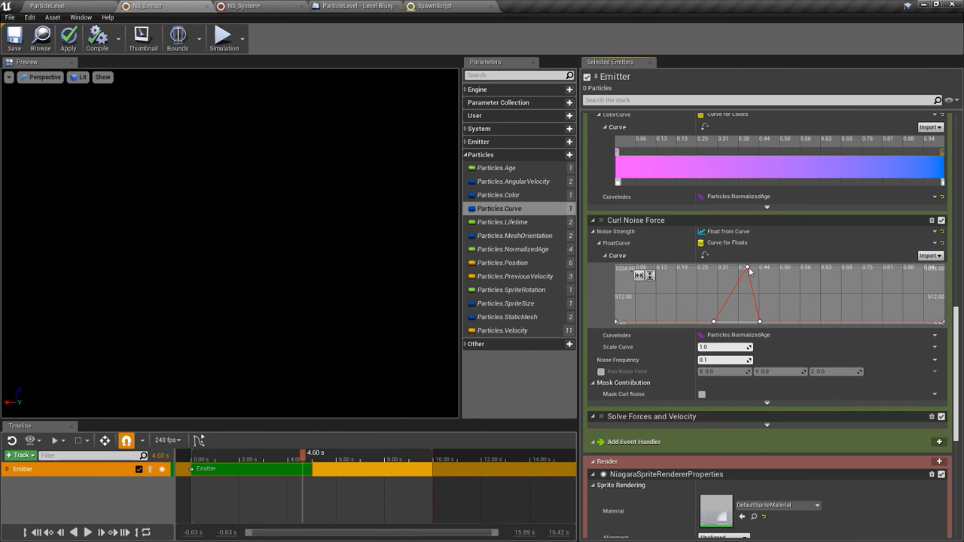
pyautogui.moveTo(747, 268); pyautogui.dragTo(739, 269)
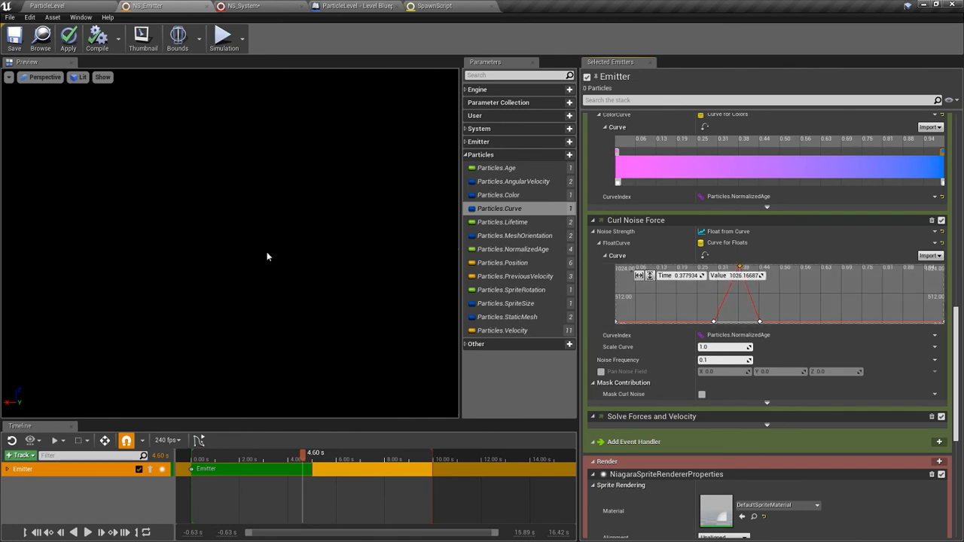
# Apply and save the emitter changes and play the particle preview from the start of the timeline.
pyautogui.click(68, 38)
pyautogui.click(15, 39)
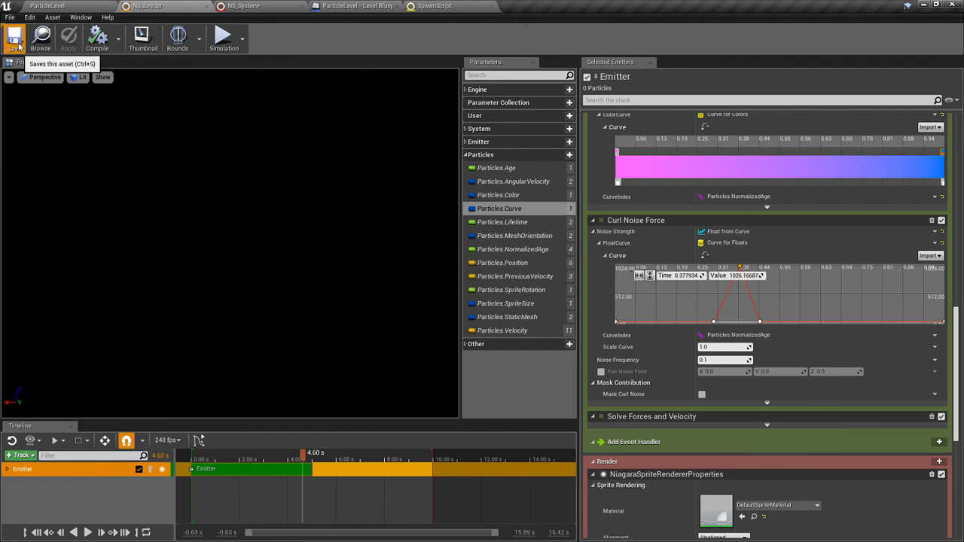
pyautogui.moveTo(280, 452); pyautogui.dragTo(189, 458)
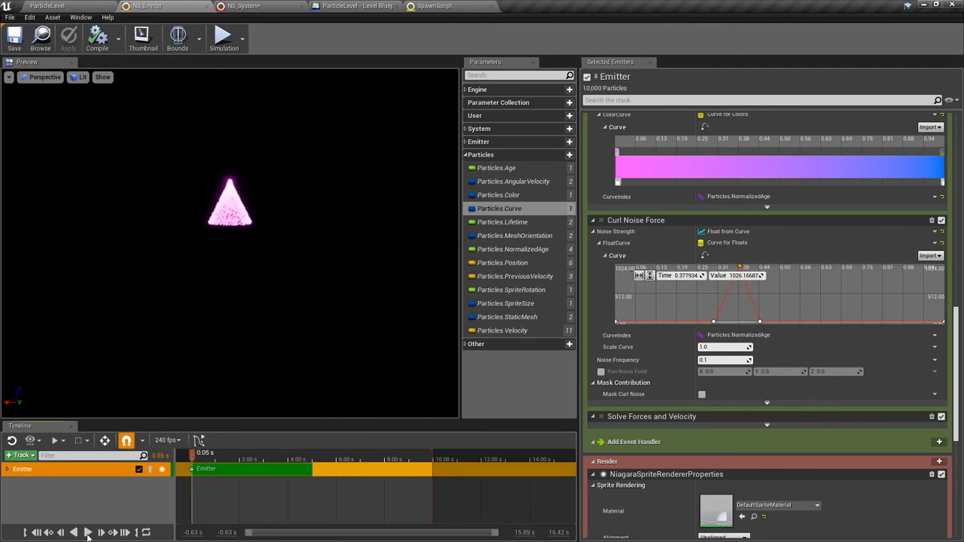
pyautogui.click(89, 533)
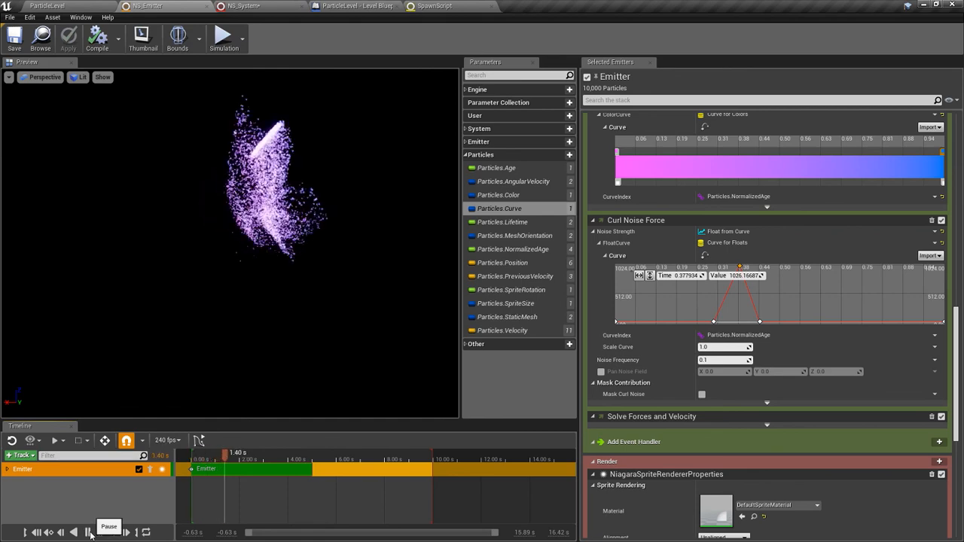
pyautogui.click(89, 533)
pyautogui.click(89, 533)
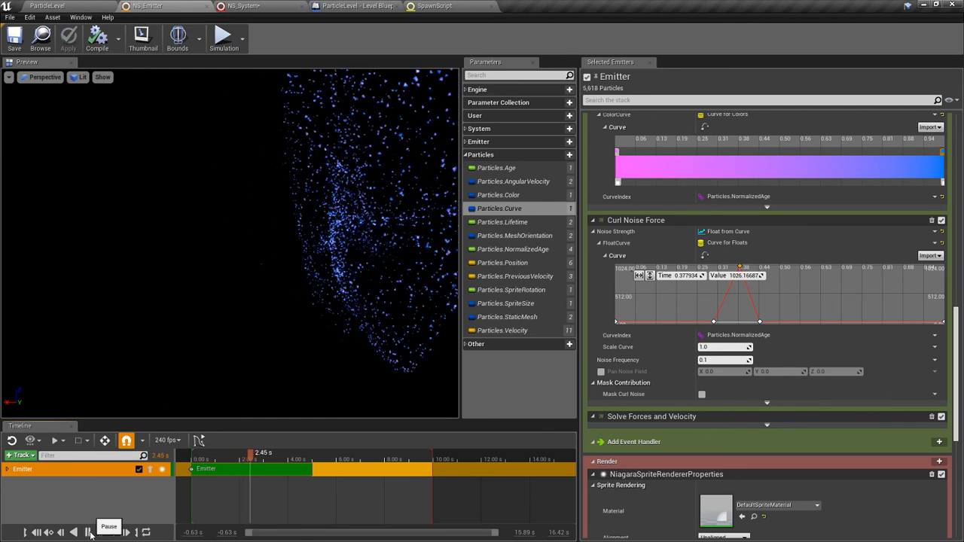
pyautogui.click(89, 533)
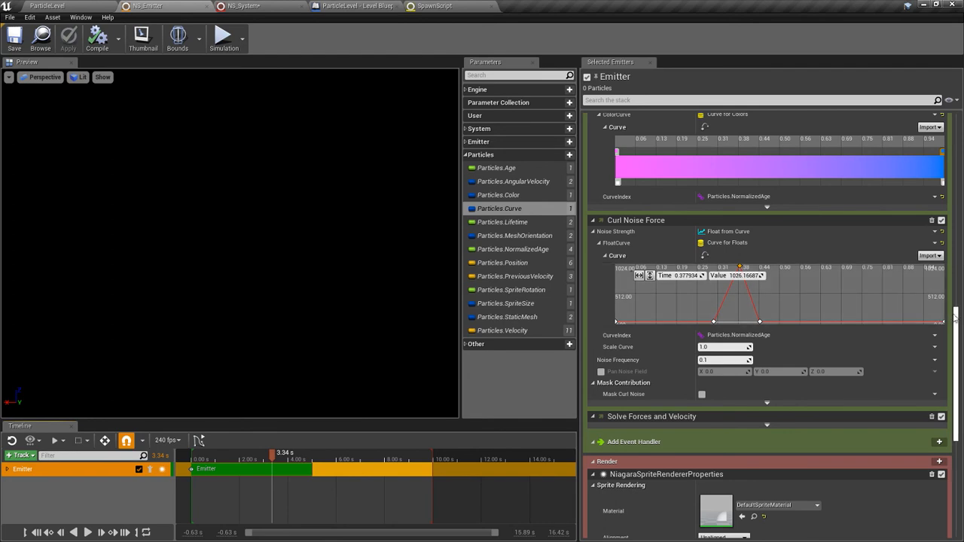
# Examine the Solve Forces and Velocity settings and replay the emitter preview from the start, pausing at about 2.35 s.
pyautogui.scroll(-3, 853, 332)
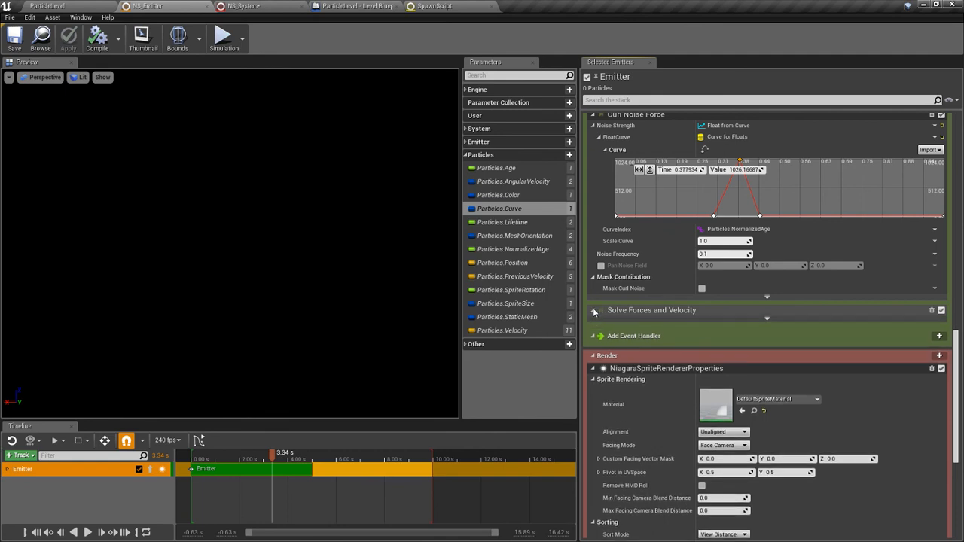
pyautogui.click(786, 318)
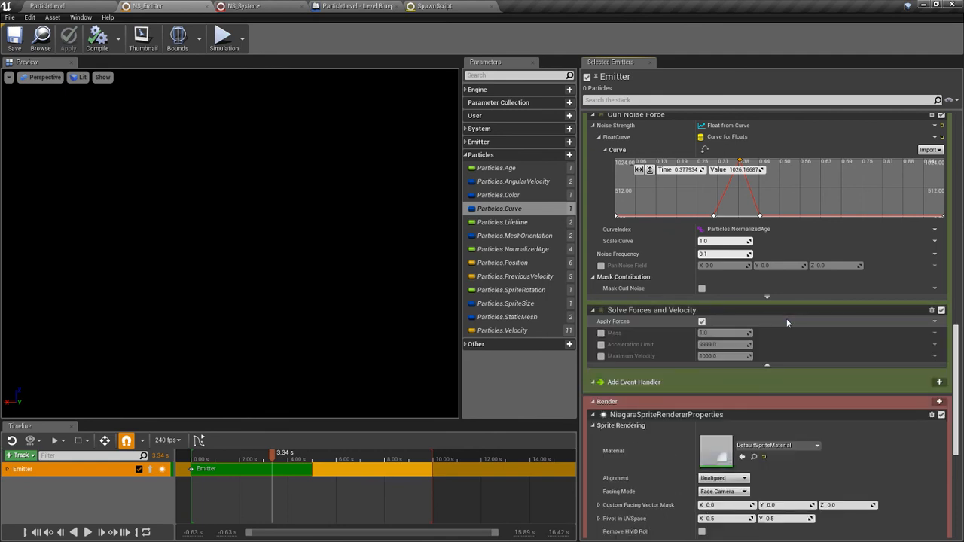
pyautogui.click(598, 310)
pyautogui.moveTo(272, 454); pyautogui.dragTo(194, 449)
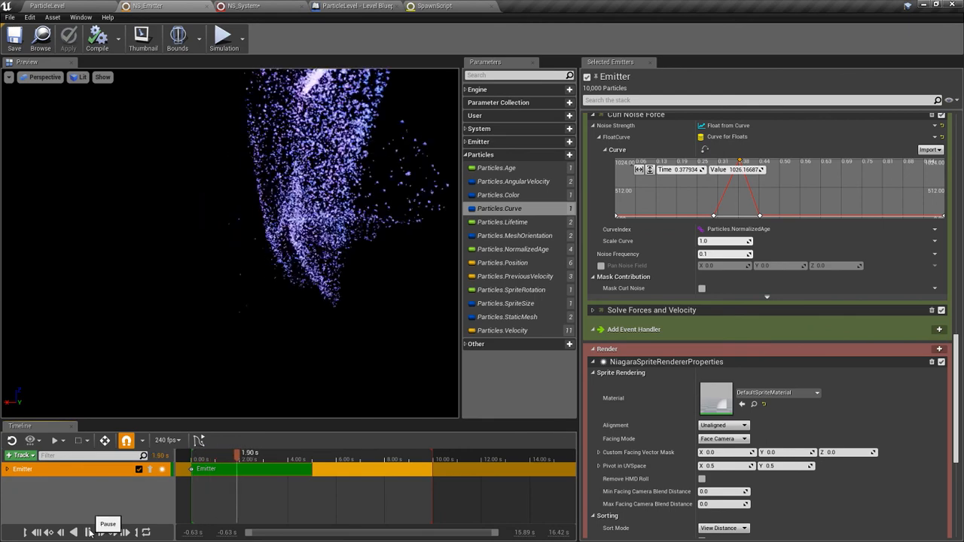
pyautogui.click(89, 532)
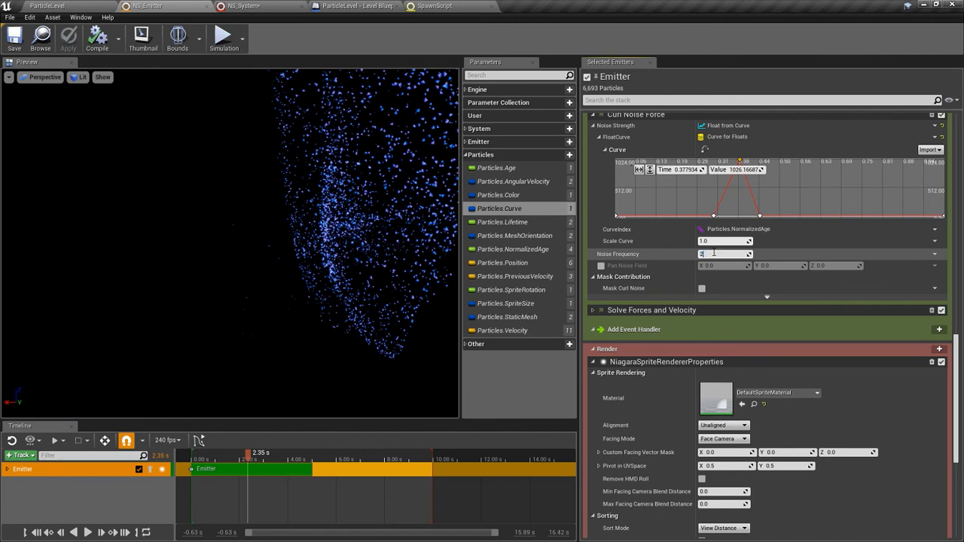
# Set the Curl Noise Force's Noise Frequency to 2, apply and save the emitter, and scrub the preview back to about 0.75 s.
pyautogui.click(714, 253)
pyautogui.write('2')
pyautogui.press('Return')
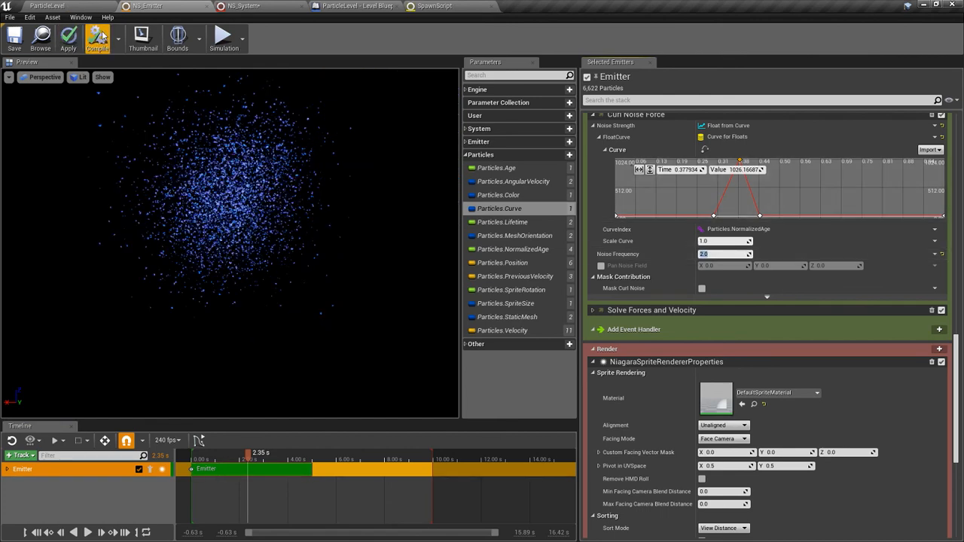
pyautogui.click(68, 38)
pyautogui.click(15, 37)
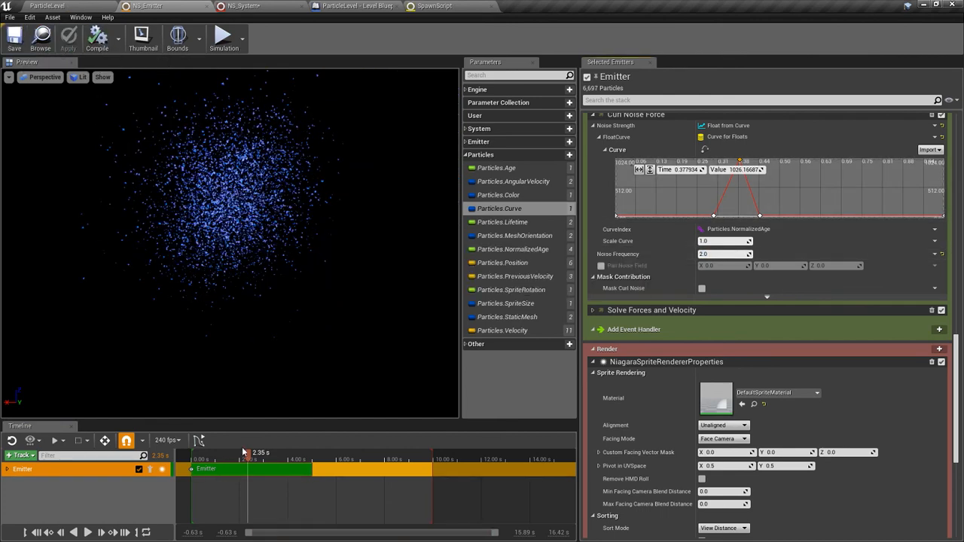
pyautogui.moveTo(244, 451); pyautogui.dragTo(209, 456)
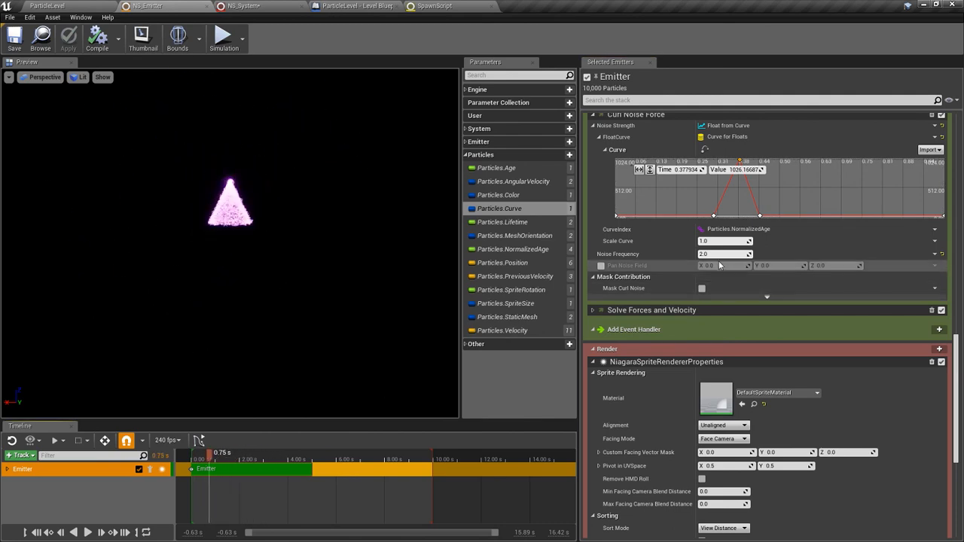
# Set the Curl Noise Force's Noise Frequency to 1.5, apply it, and rewind the emitter preview to the start.
pyautogui.click(717, 254)
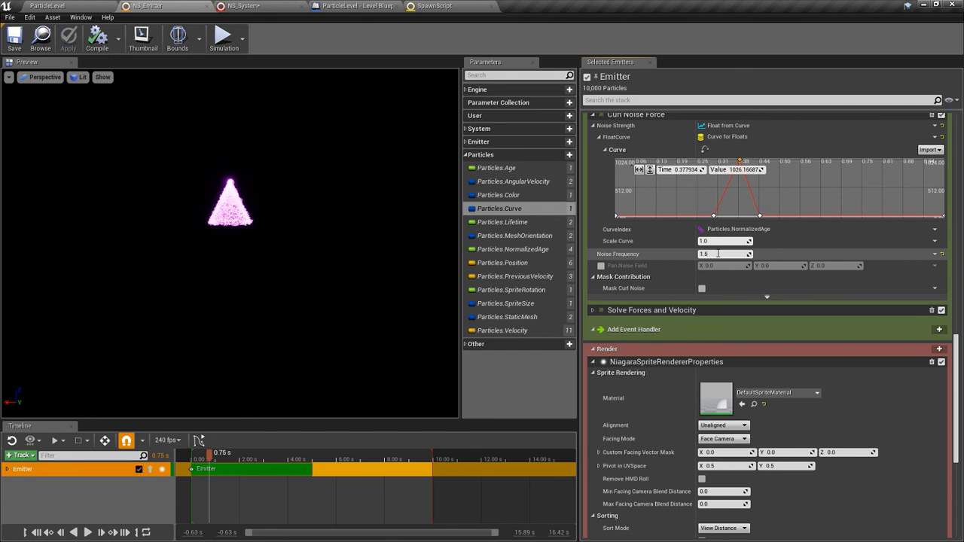
pyautogui.press('Return')
pyautogui.click(75, 41)
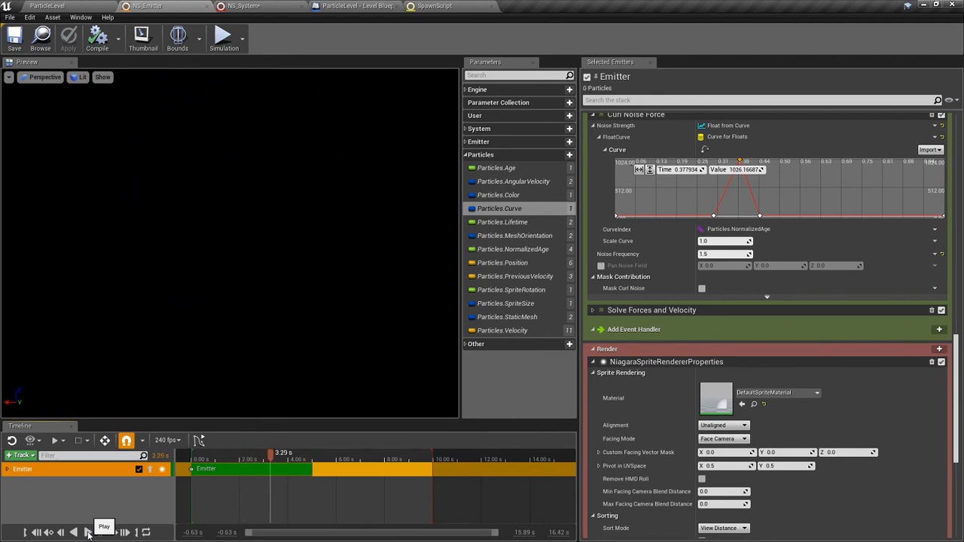
pyautogui.moveTo(270, 456); pyautogui.dragTo(210, 465)
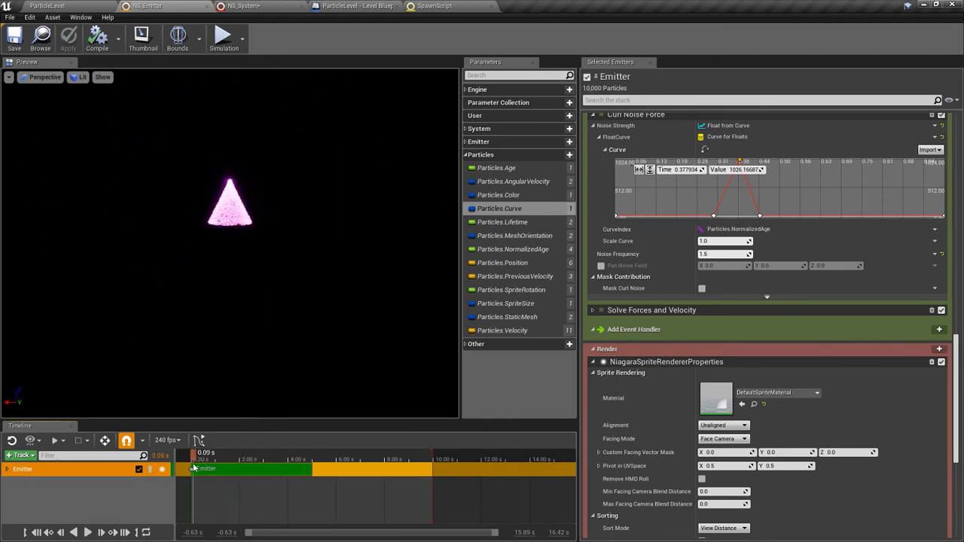
pyautogui.moveTo(205, 468)
pyautogui.mouseDown()
pyautogui.moveTo(270, 470)
pyautogui.moveTo(194, 473)
pyautogui.mouseUp()
# Pause the preview of the NS_System particle system and save the system.
pyautogui.click(230, 6)
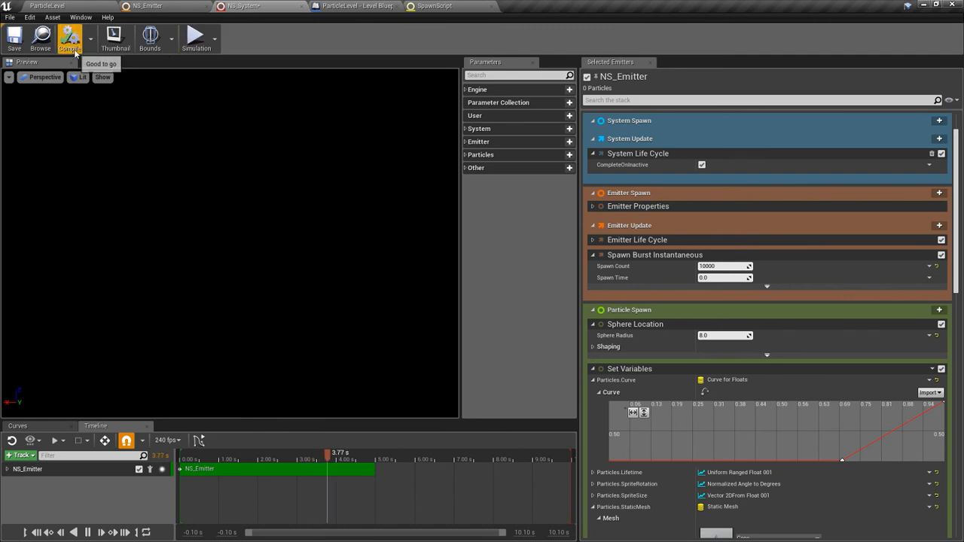
pyautogui.click(14, 36)
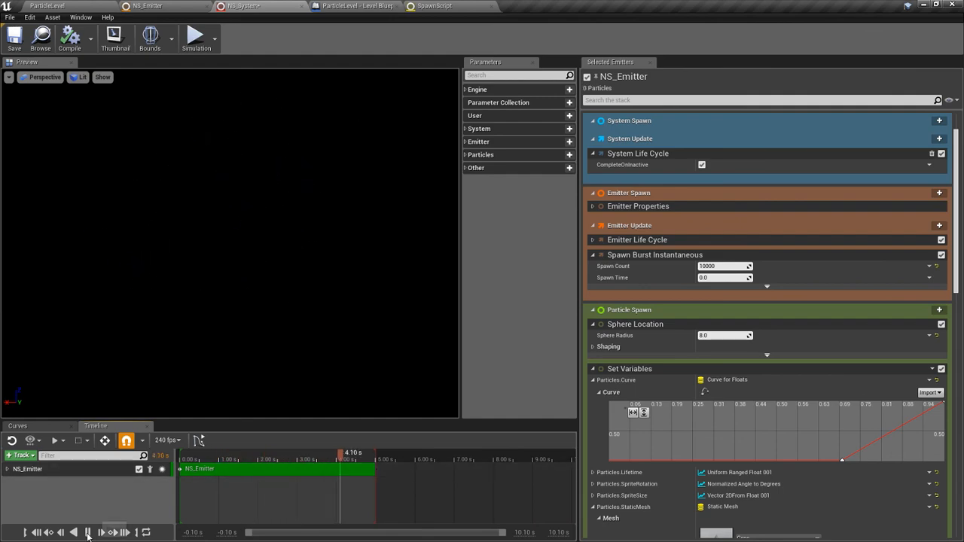
pyautogui.click(87, 532)
pyautogui.click(15, 37)
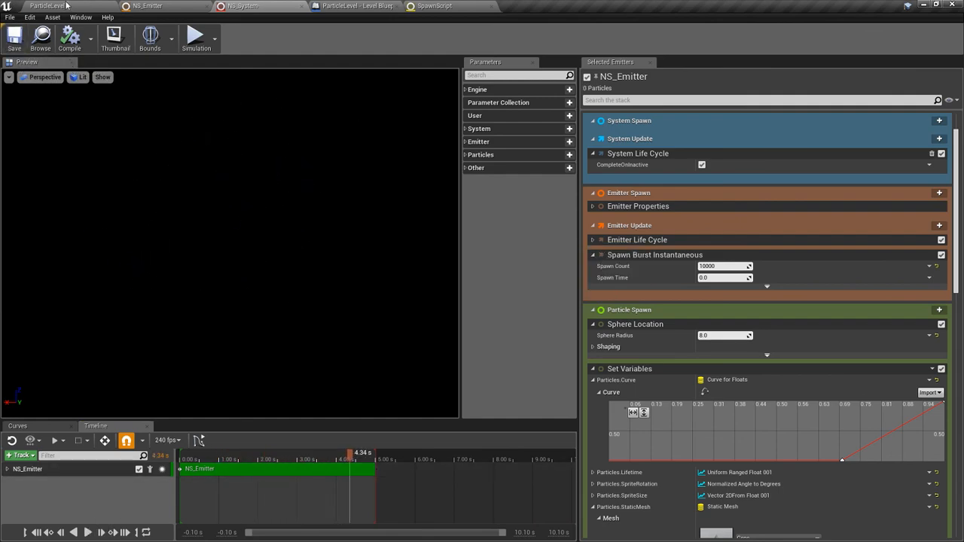
# Place NS_System in the middle of ParticleLevel and play-test the level, ending the play session after the effect has run.
pyautogui.click(65, 6)
pyautogui.moveTo(57, 443); pyautogui.dragTo(405, 229)
pyautogui.click(545, 38)
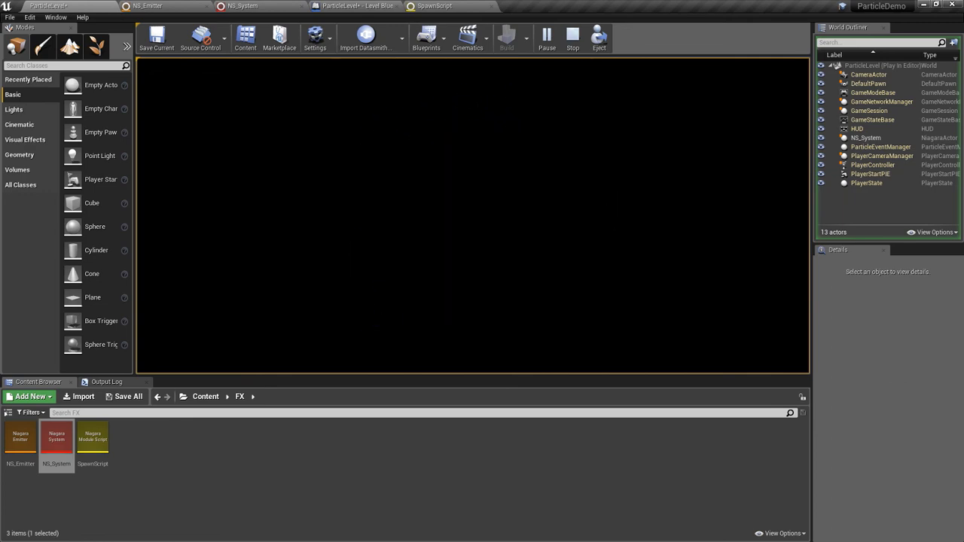
pyautogui.click(572, 36)
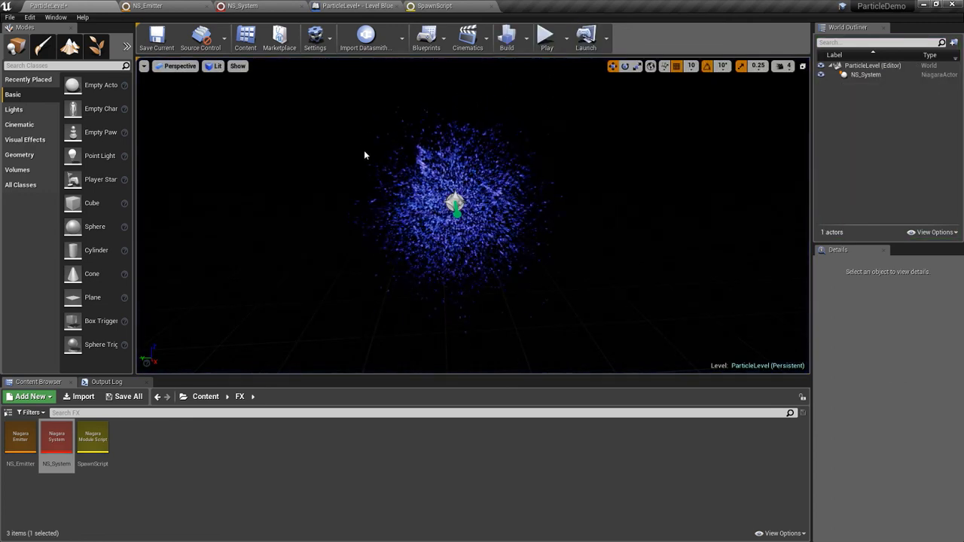